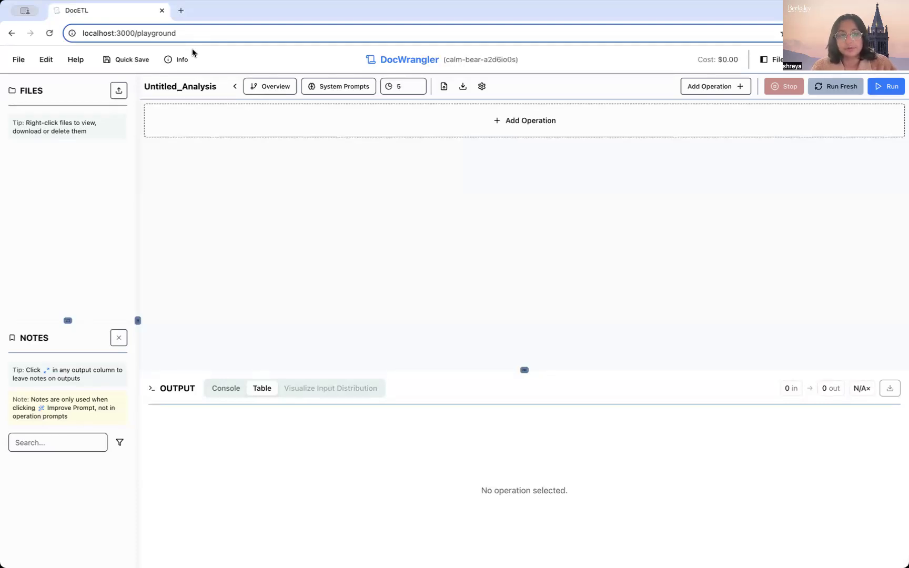
- Review the API key configuration for the available LLM providers, and close it without entering any keys
left_click(50, 59)
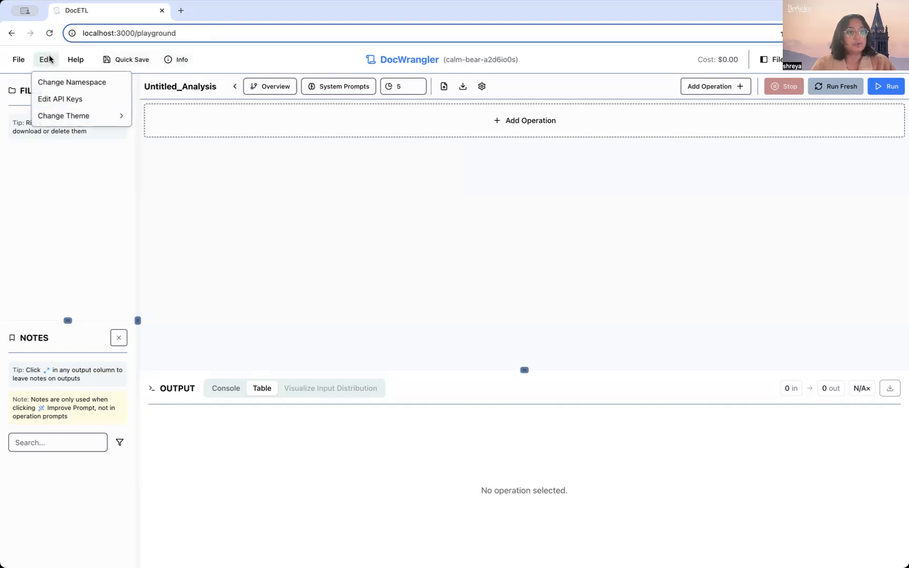
left_click(65, 100)
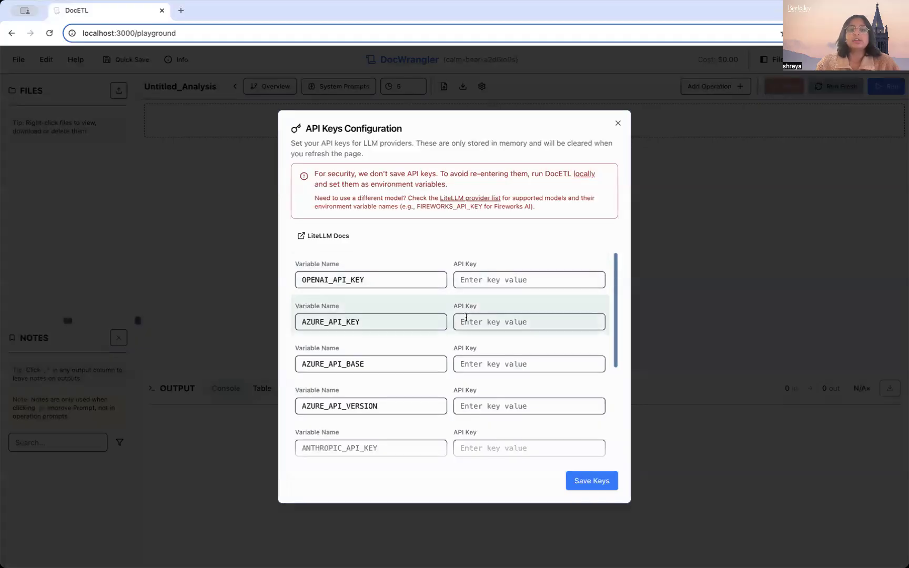
scroll(465, 324, "down", 5)
scroll(465, 325, "down", 1)
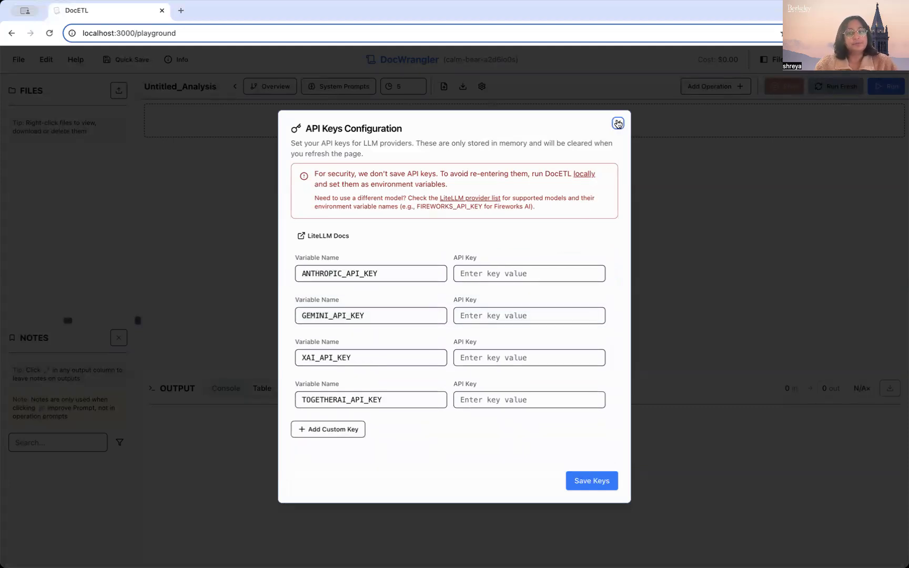
left_click(618, 124)
- Upload the dataset file reviews_2025.json to the project
left_click(120, 91)
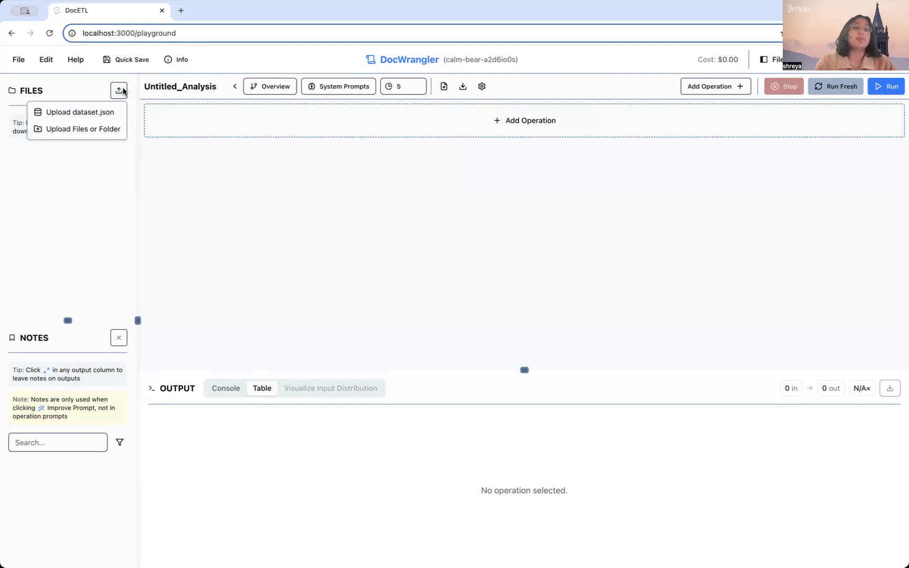
left_click(80, 113)
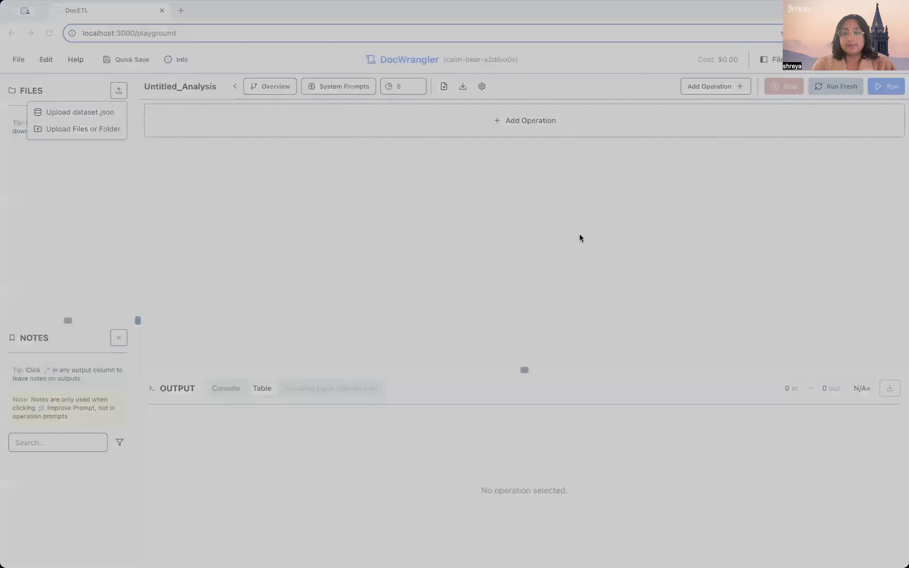
left_click(580, 233)
left_click(333, 208)
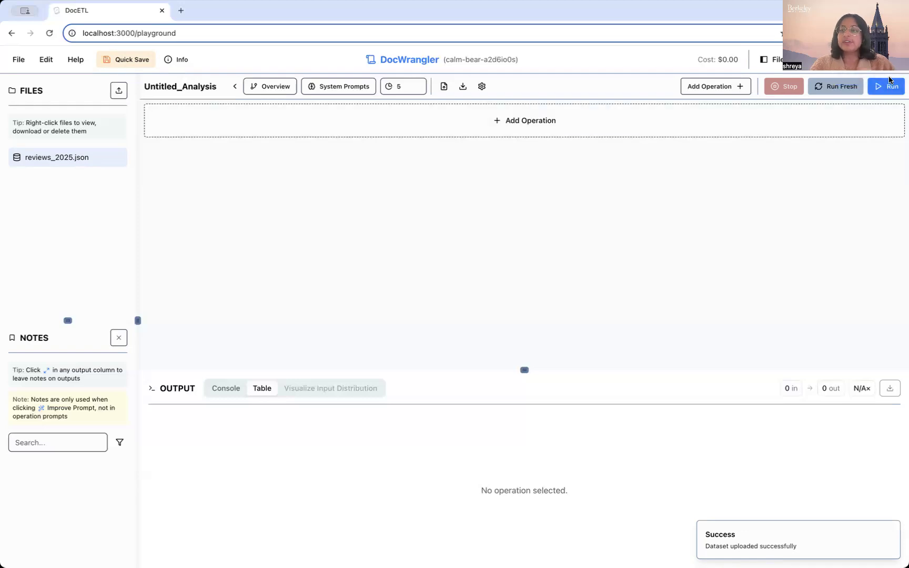
- Show the dataset viewer for reviews_2025.json, widen it, and dismiss the upload notification
left_click(800, 59)
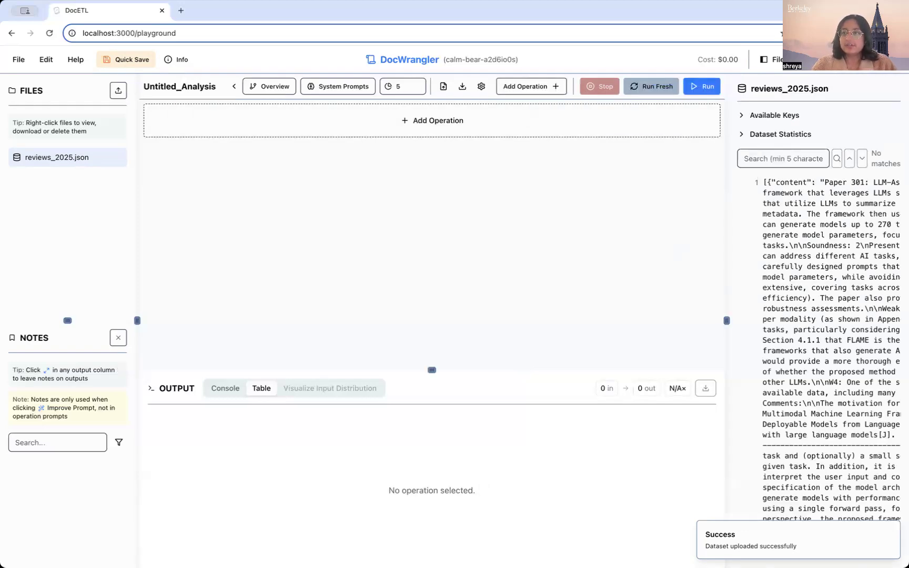
left_click_drag(726, 320, 661, 321)
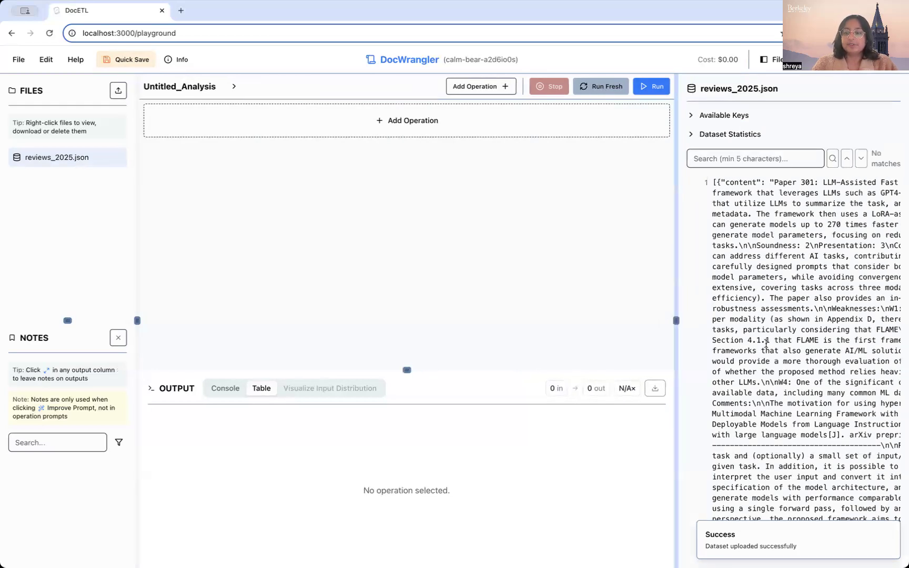
scroll(789, 368, "down", 5)
left_click(891, 529)
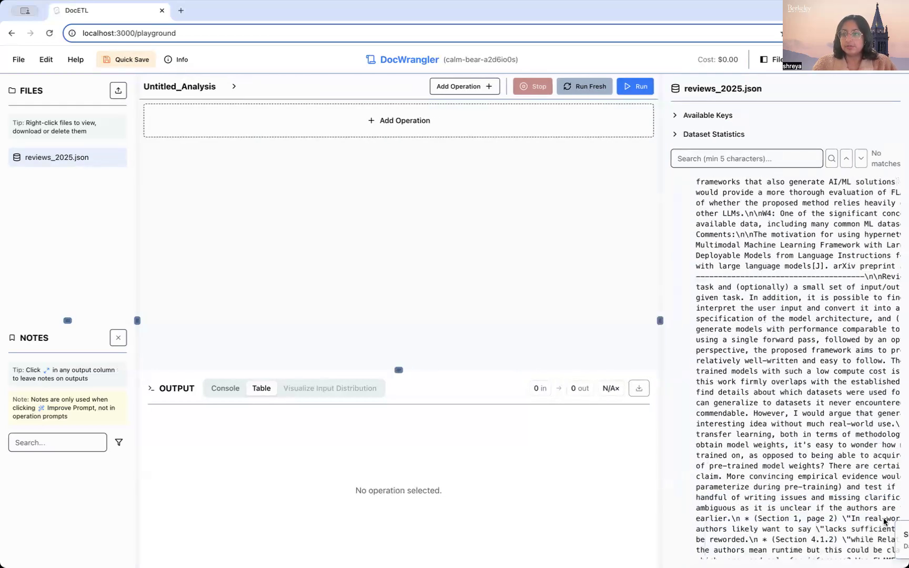
- Expand the dataset statistics and available keys of reviews_2025.json
left_click(710, 134)
scroll(728, 238, "up", 5)
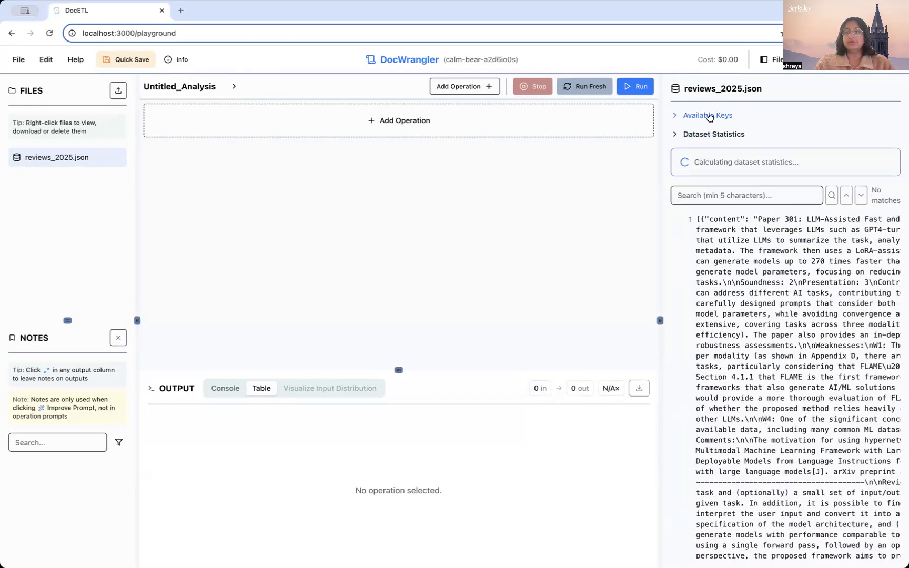
left_click(710, 117)
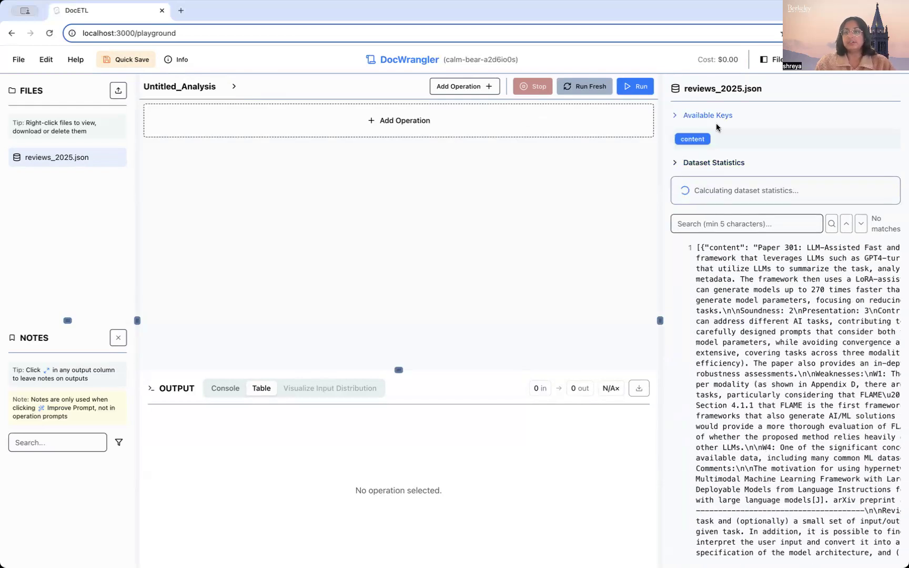
double_click(710, 245)
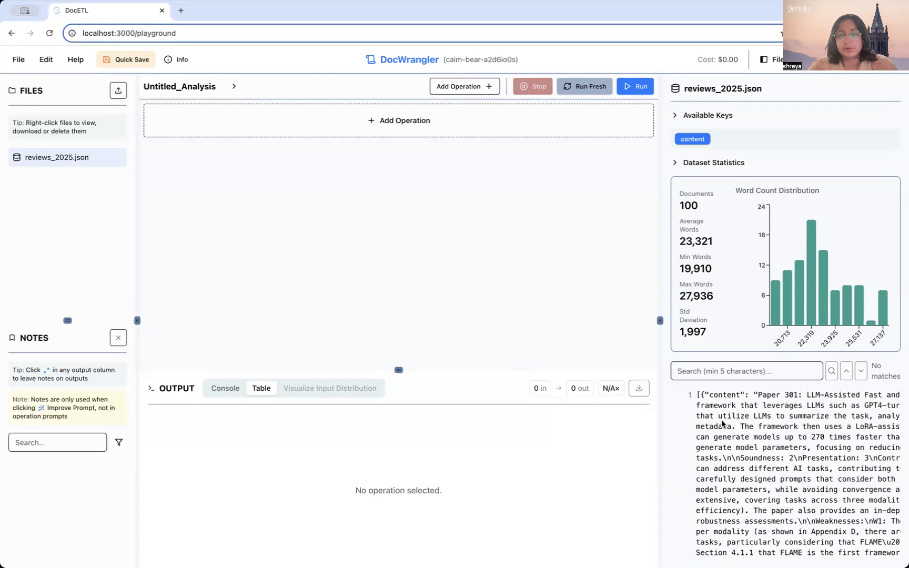
- Read through the raw review text in the dataset and return to its beginning
scroll(722, 423, "down", 2)
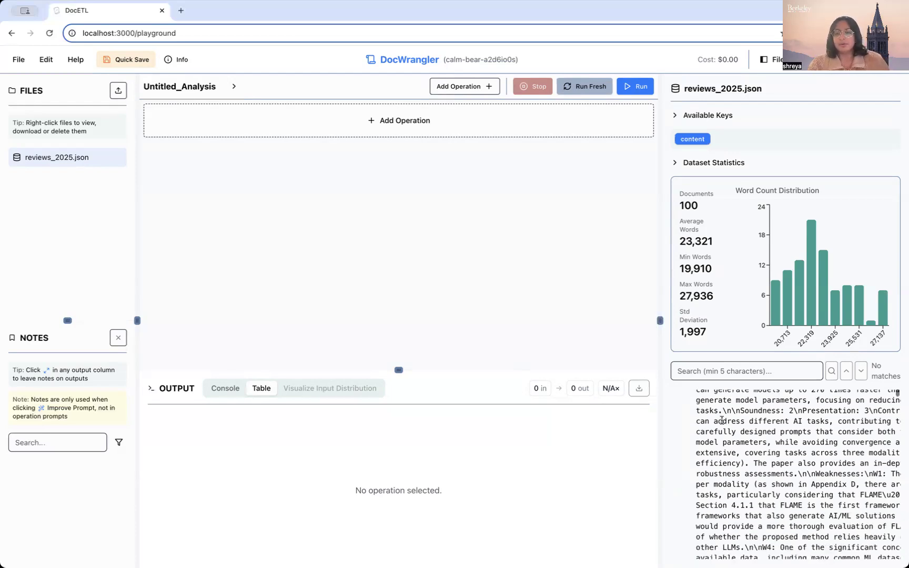
scroll(722, 421, "down", 10)
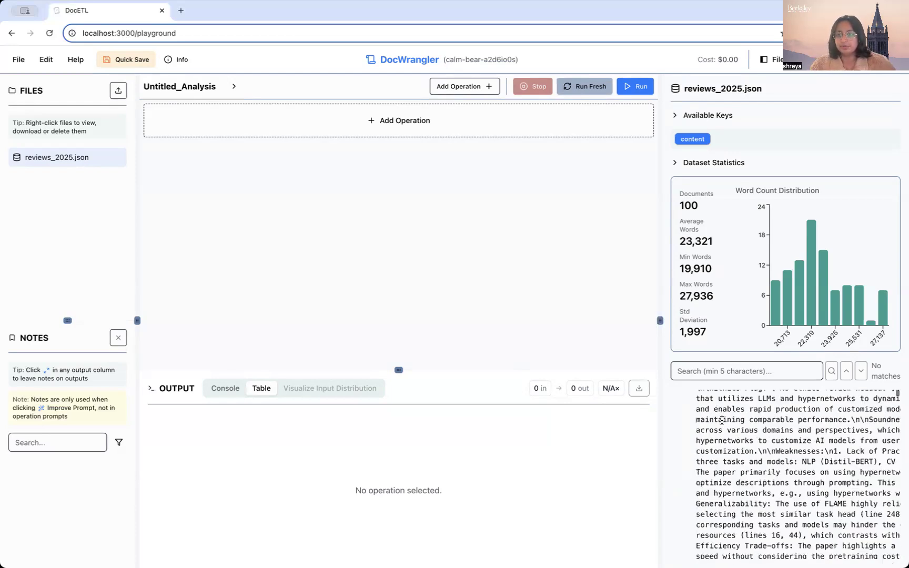
scroll(736, 392, "down", 10)
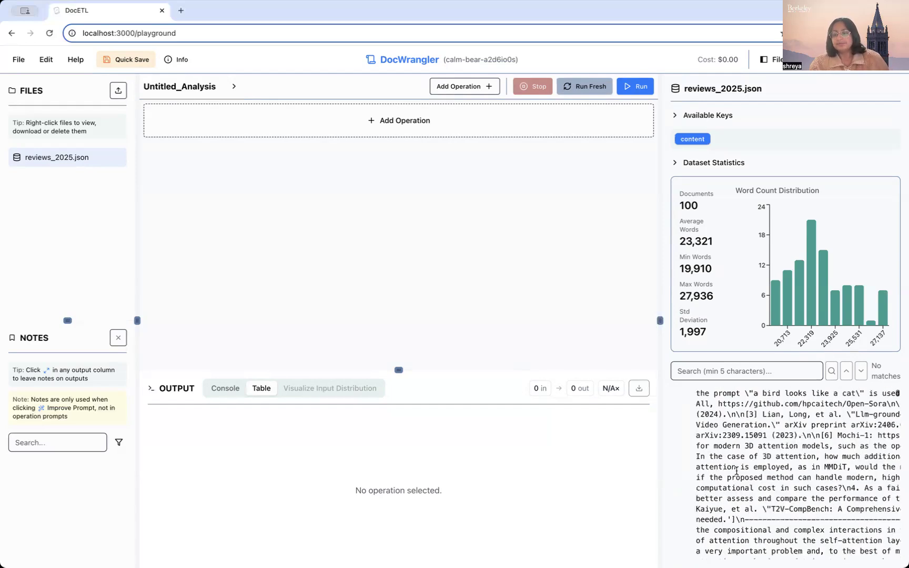
scroll(737, 465, "down", 10)
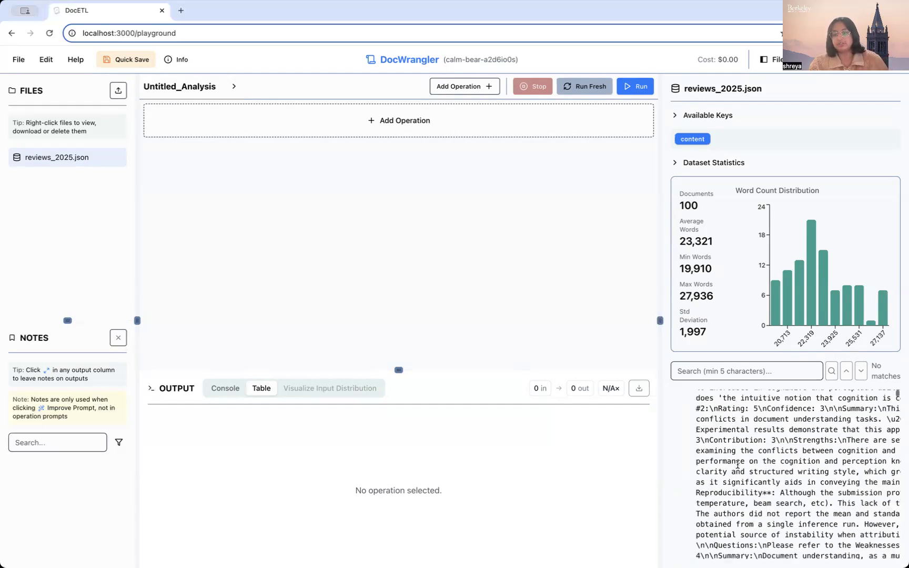
scroll(737, 465, "down", 10)
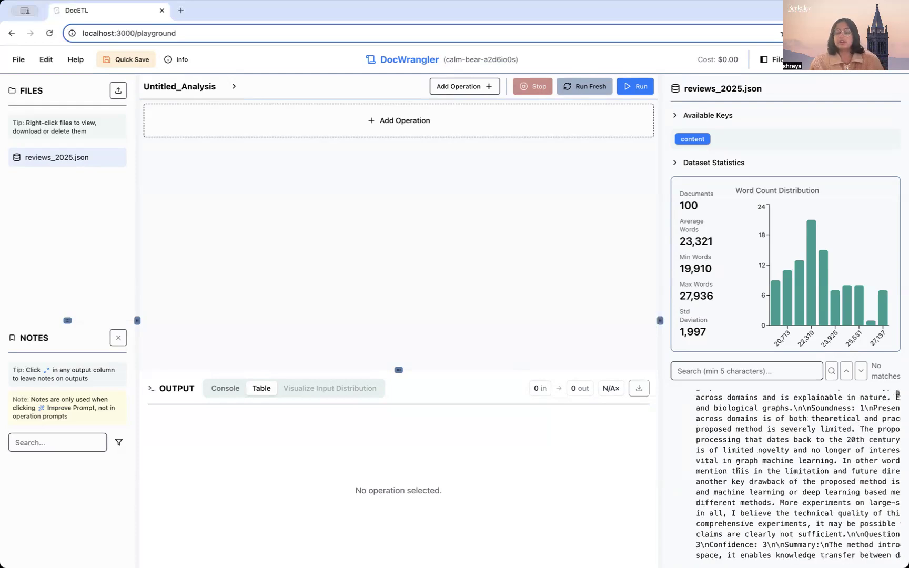
scroll(737, 465, "down", 10)
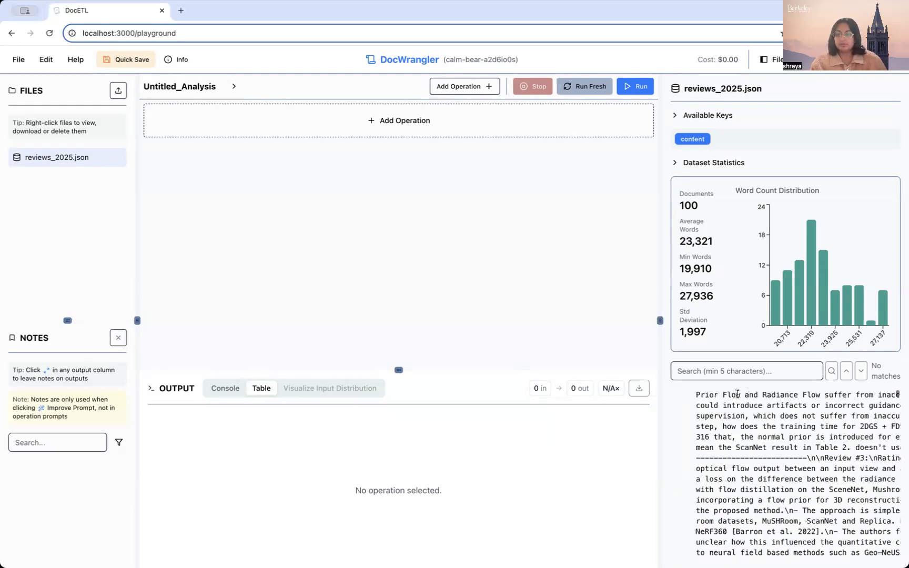
scroll(731, 430, "up", 15)
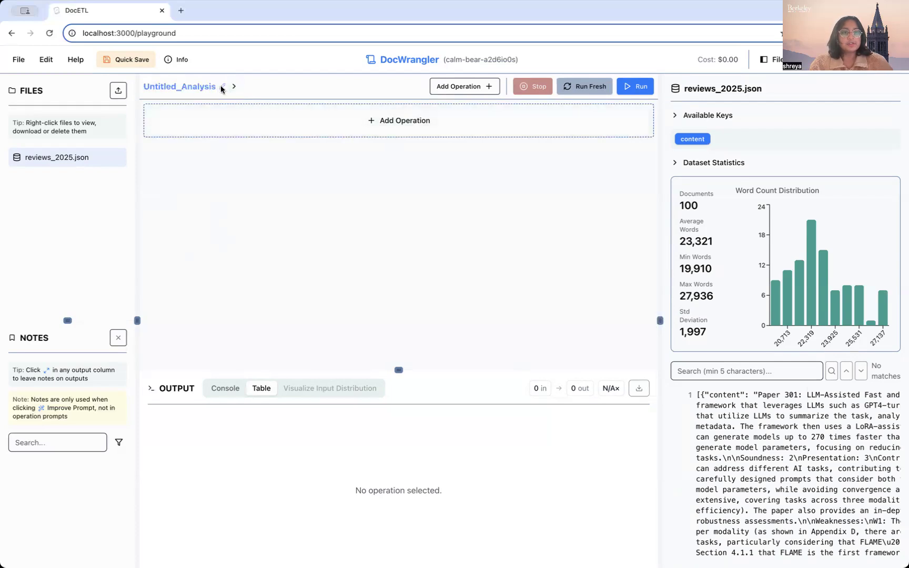
- Rename the analysis as analyze_iclr_reviews
left_click(192, 86)
key("ctrl+a")
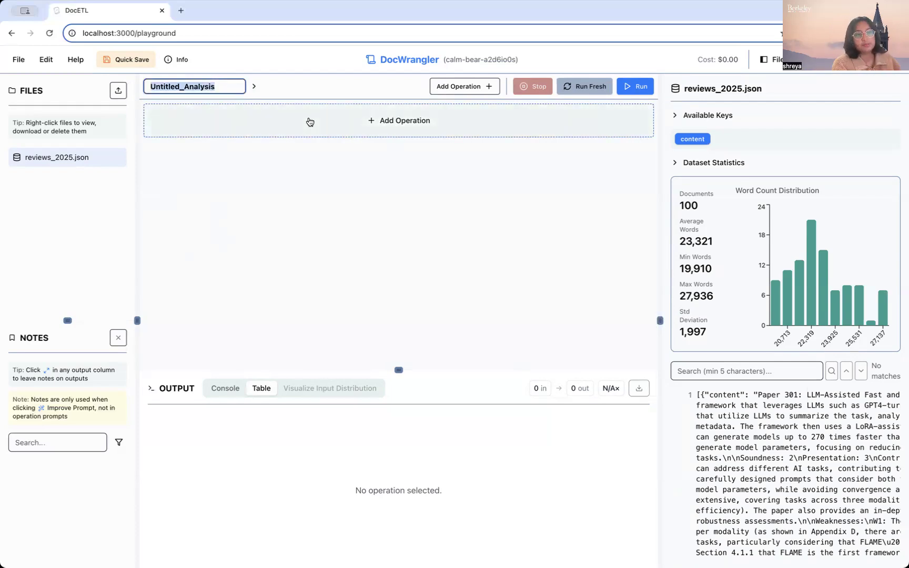
type("analyze")
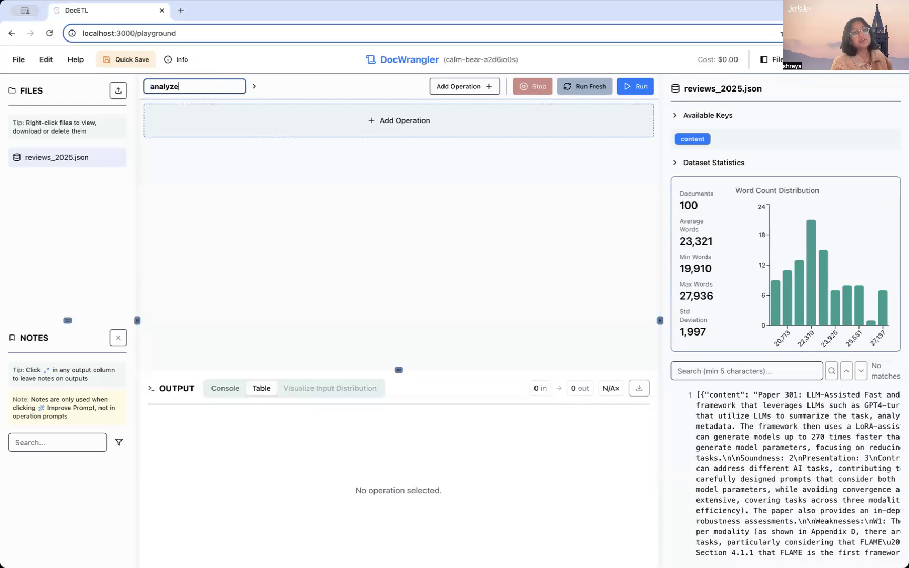
type("_iclr_reviews")
key("Return")
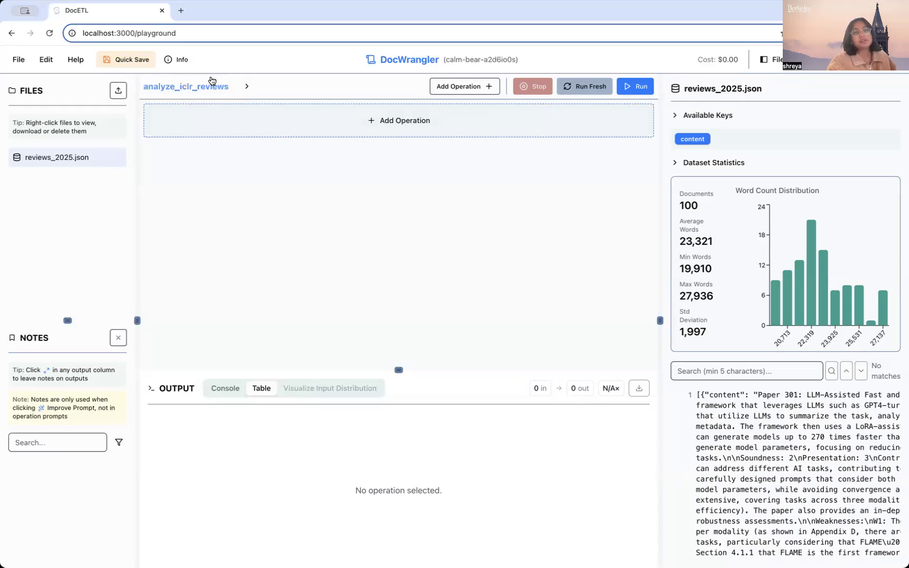
- Set the system prompt's dataset description to "a collection of ICLR 2025 submission reviews from Open Review"
left_click(250, 89)
left_click(350, 90)
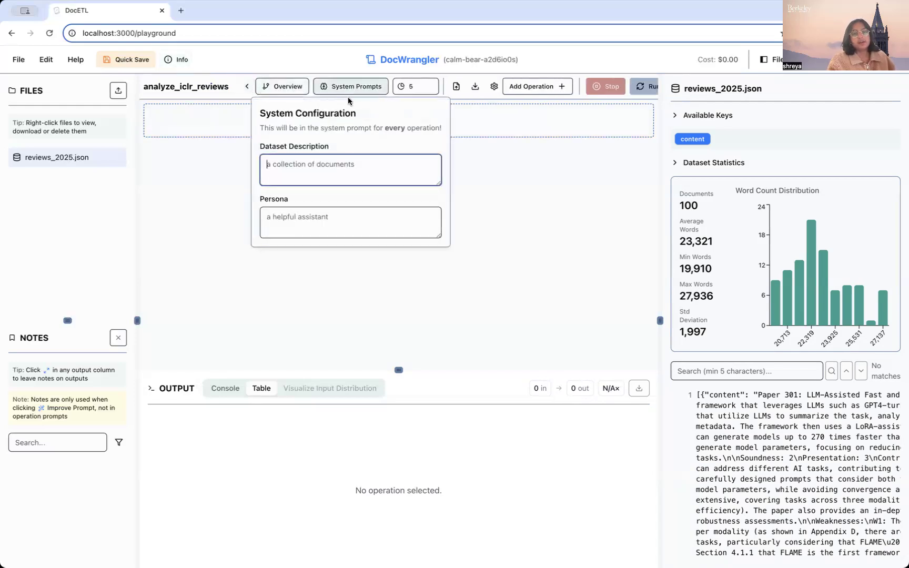
left_click(300, 165)
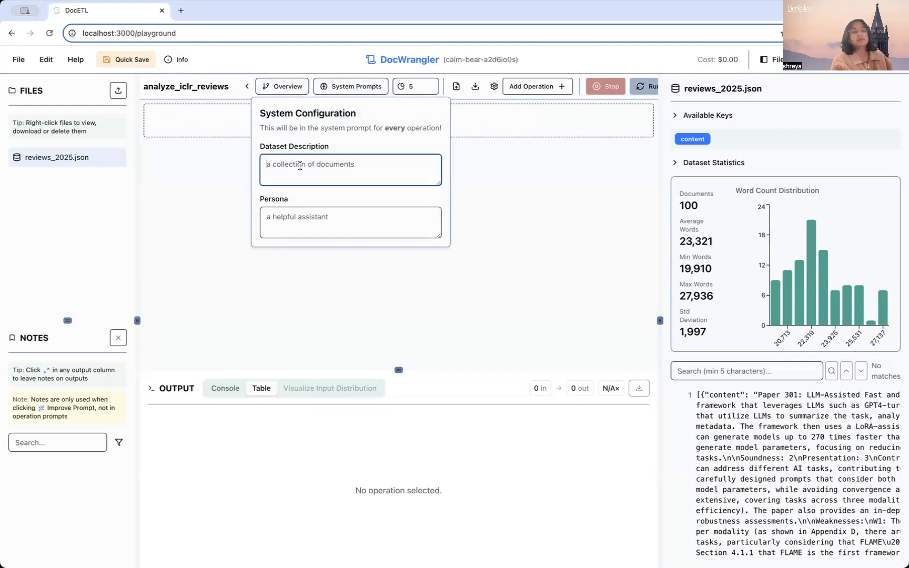
type("a collection of ")
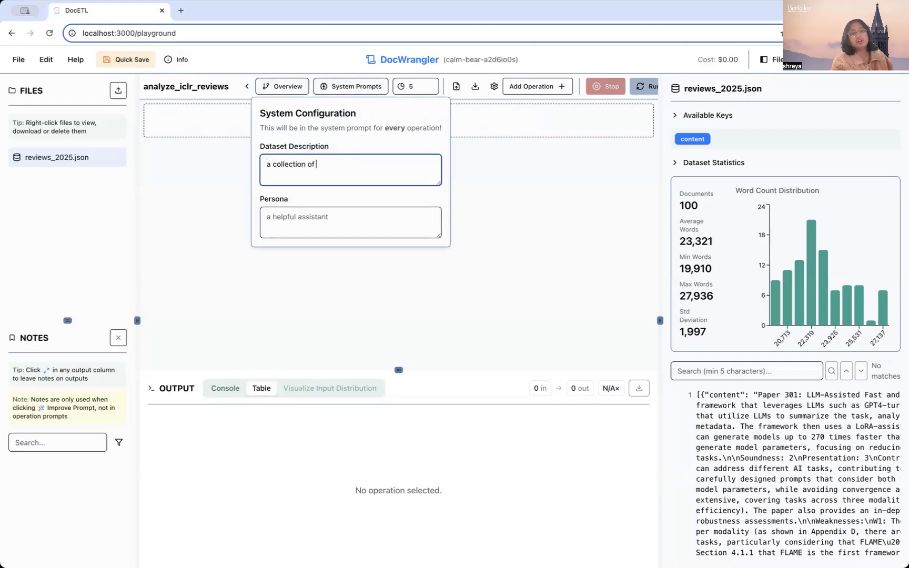
type("ICLR ")
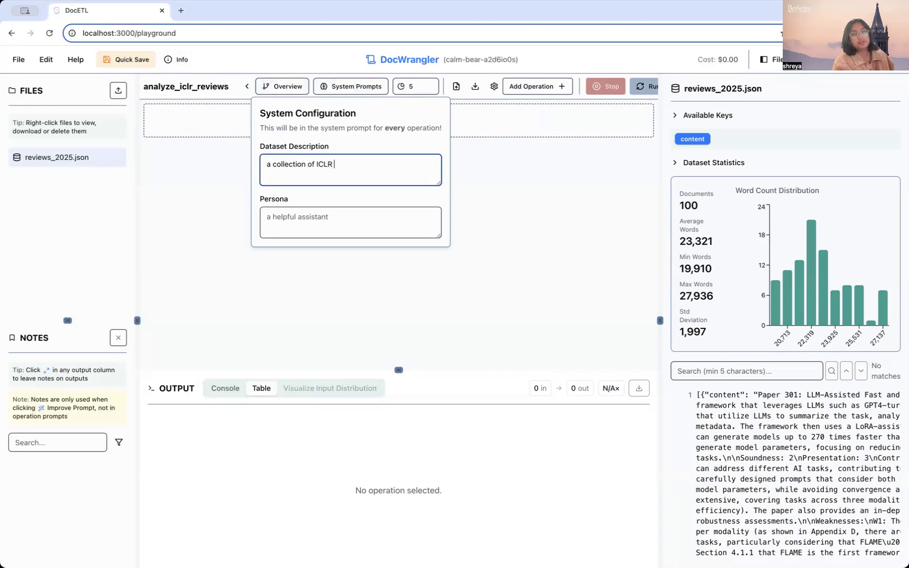
type("2025 submissio")
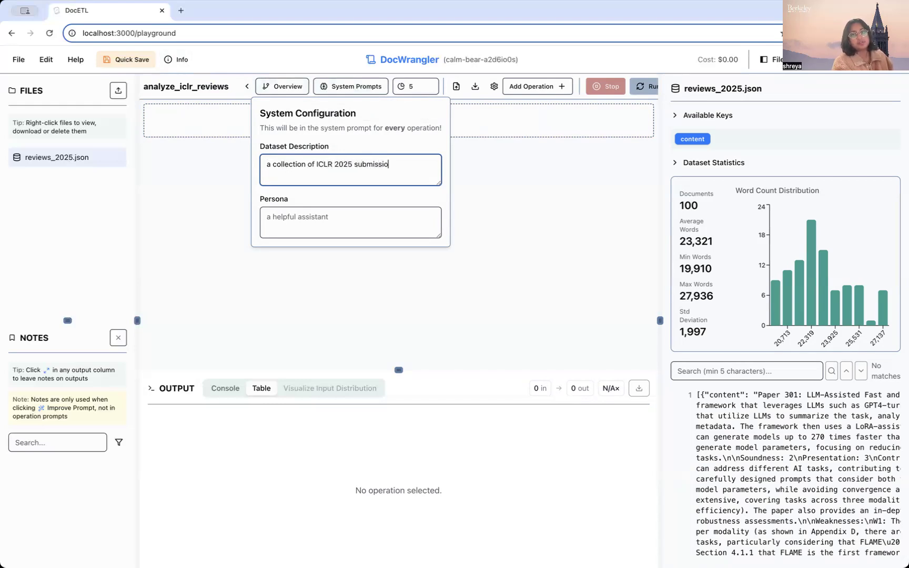
type("n reviews from OpenReview")
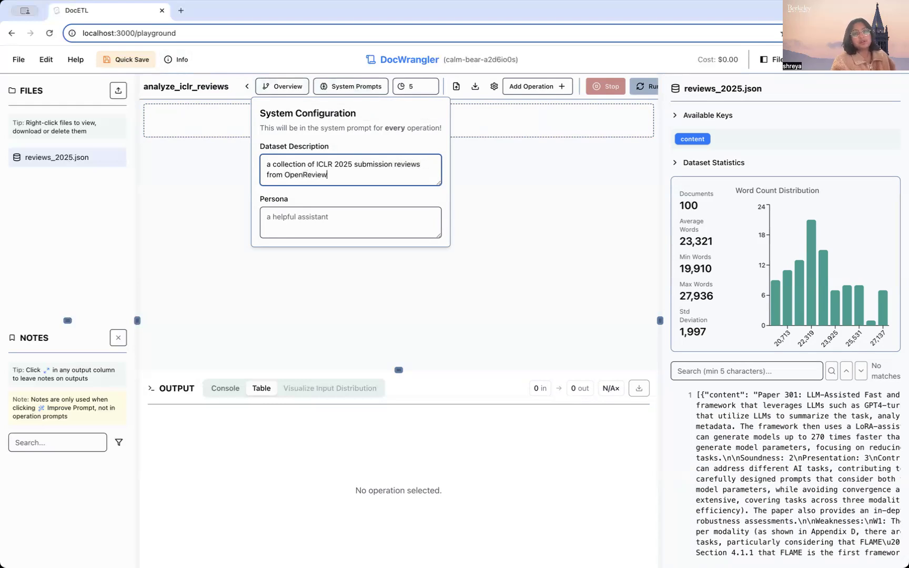
left_click(302, 175)
- Set the system prompt's persona to "a CS researcher" and close the system configuration
left_click(315, 226)
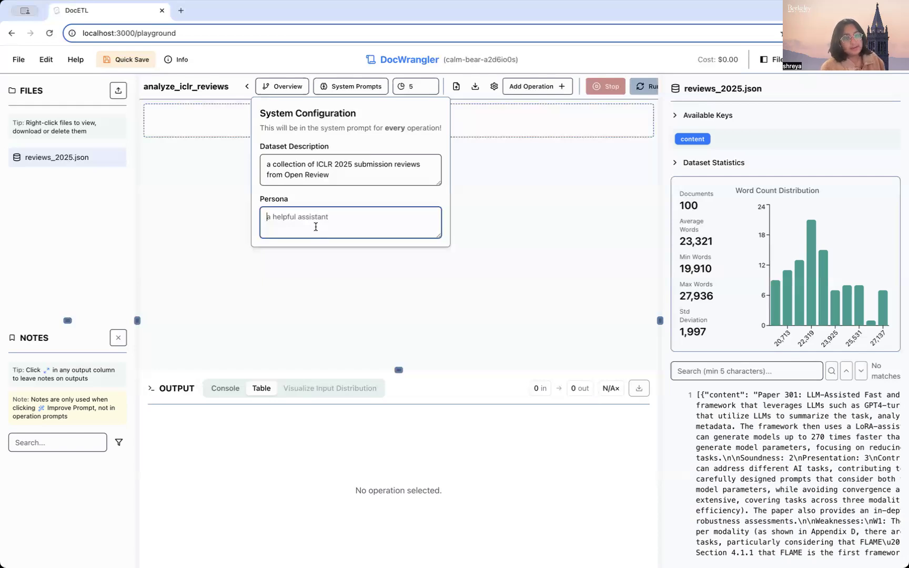
type("a")
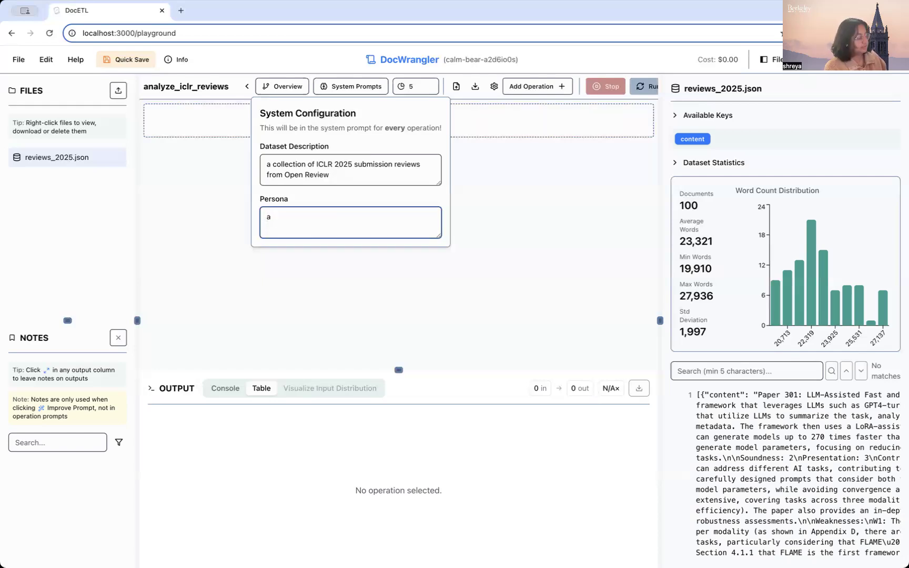
type(" CS researcher")
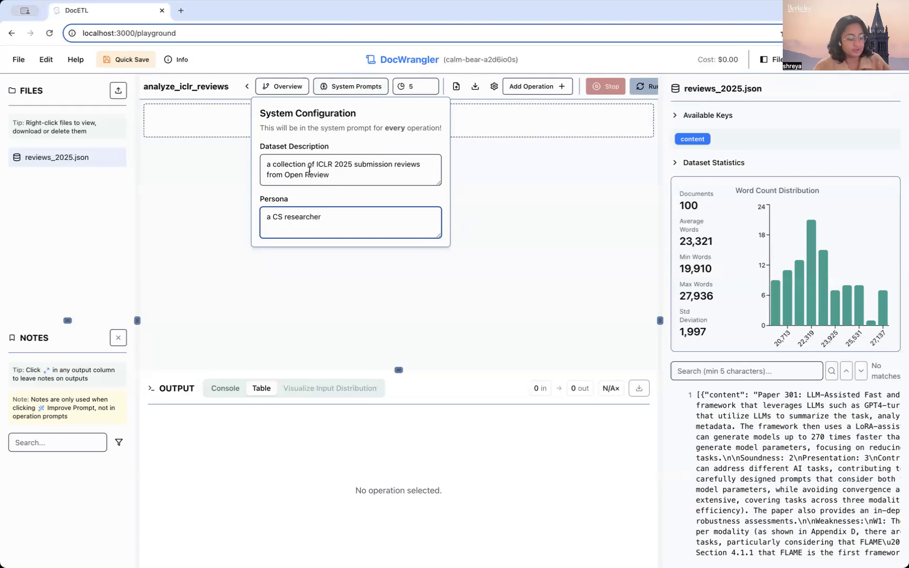
left_click(350, 93)
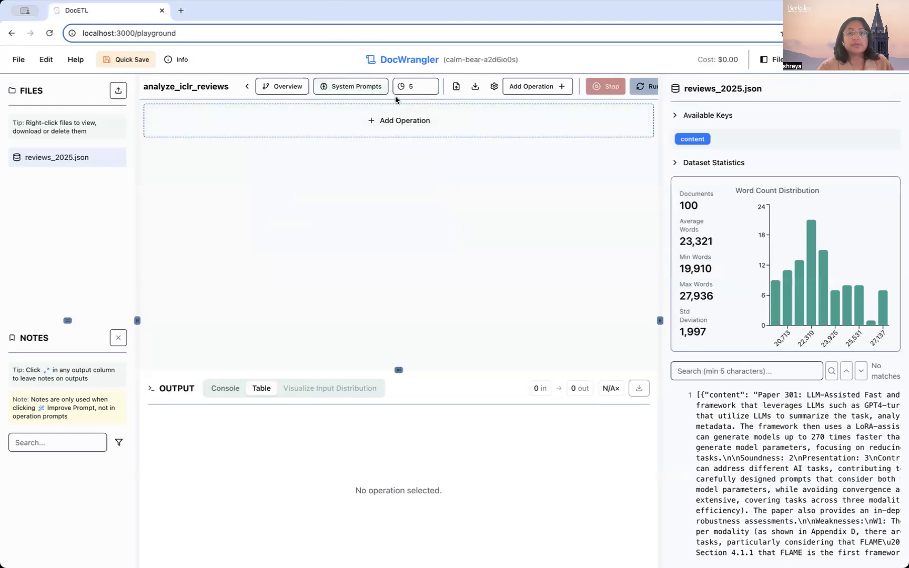
- Set the pipeline's sample size to 10 and add an LLM Map operation
type("10")
left_click(411, 137)
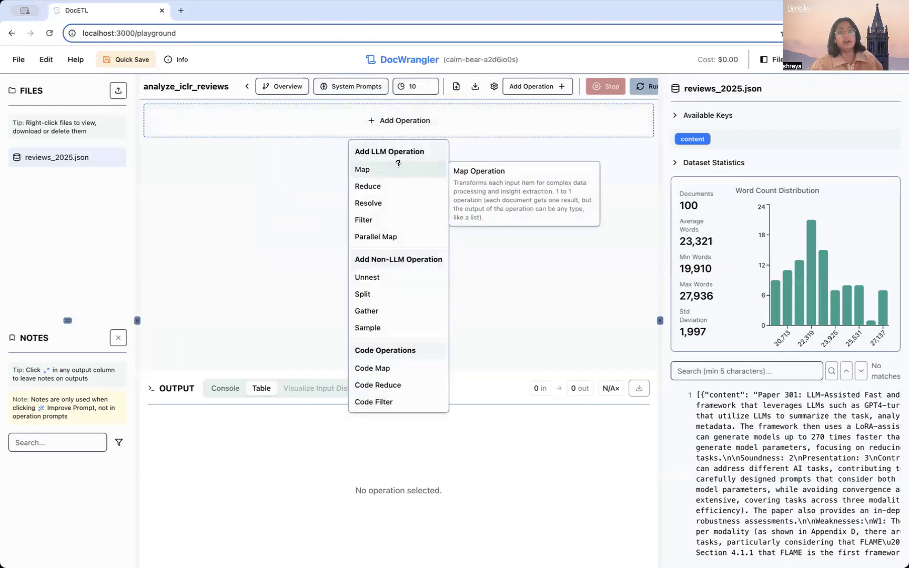
left_click(398, 167)
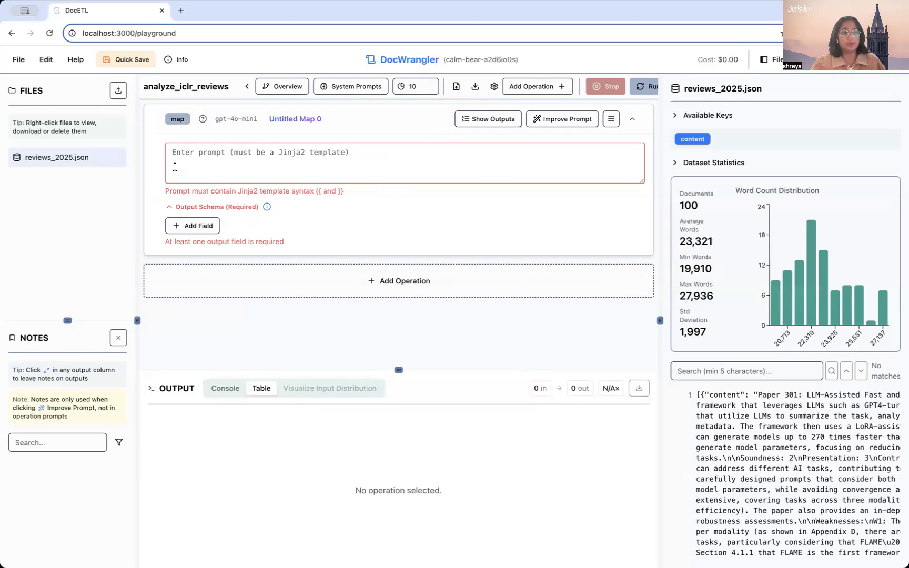
- Rename the map operation as extract_common_complaints
left_click(296, 119)
left_click_drag(331, 119, 283, 114)
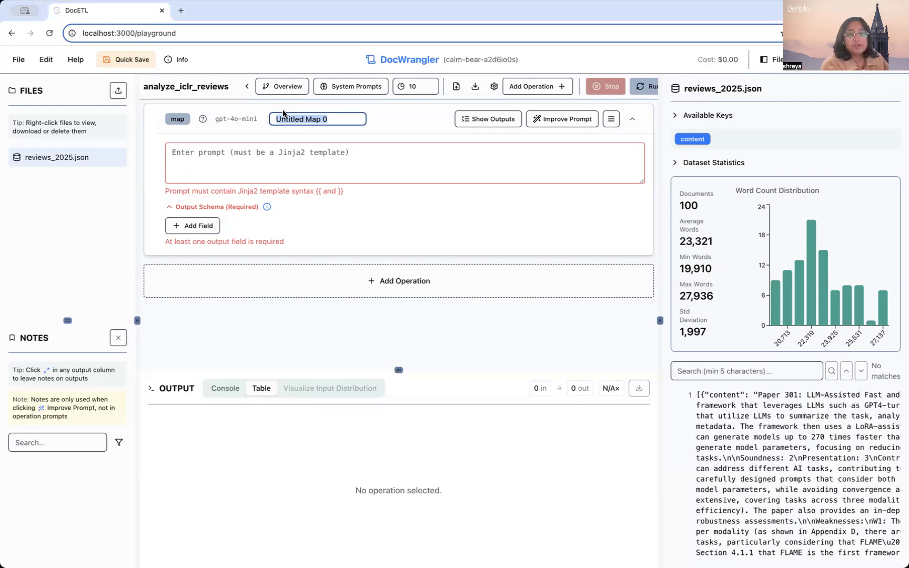
type("extract")
type("_common_com")
type("plain")
type("ts")
- Write the map prompt "find common weaknesses or complaints that reviewers have in these paper reviews:" followed by a blank line and {{ input.content }}
left_click(269, 153)
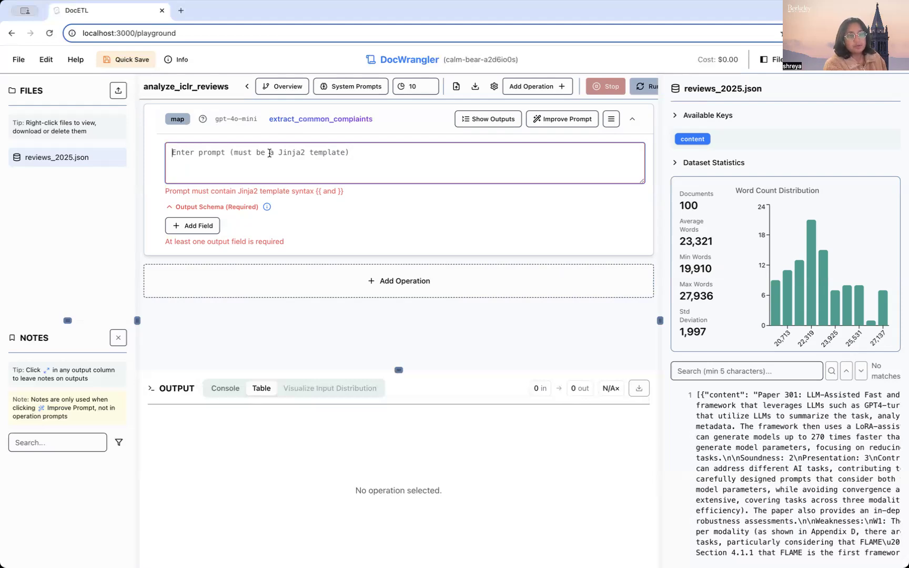
type("find common weaknesses or complaints that reviews")
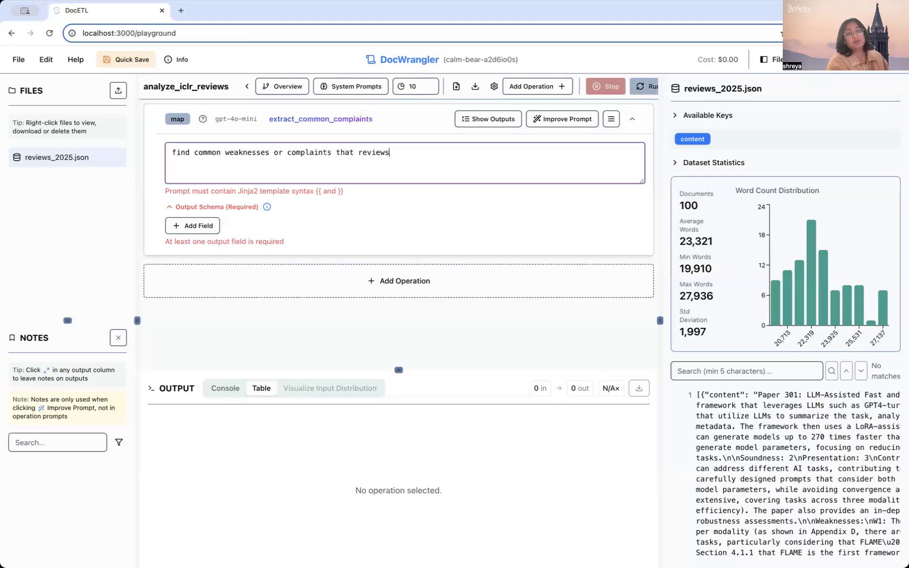
key("BackSpace")
type("ers have in these ")
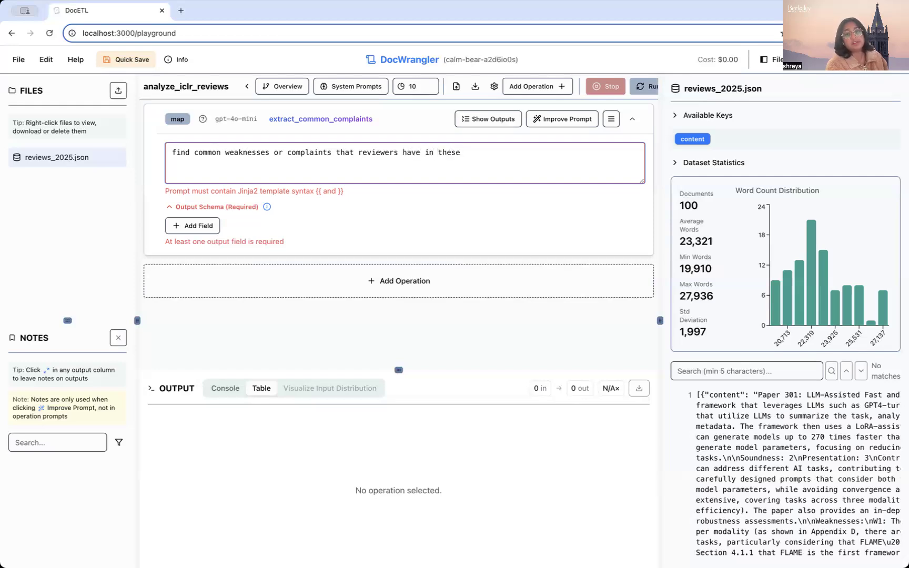
type("paper re")
key("BackSpace")
type("eviews:")
key("Return")
key("Return")
type("{{")
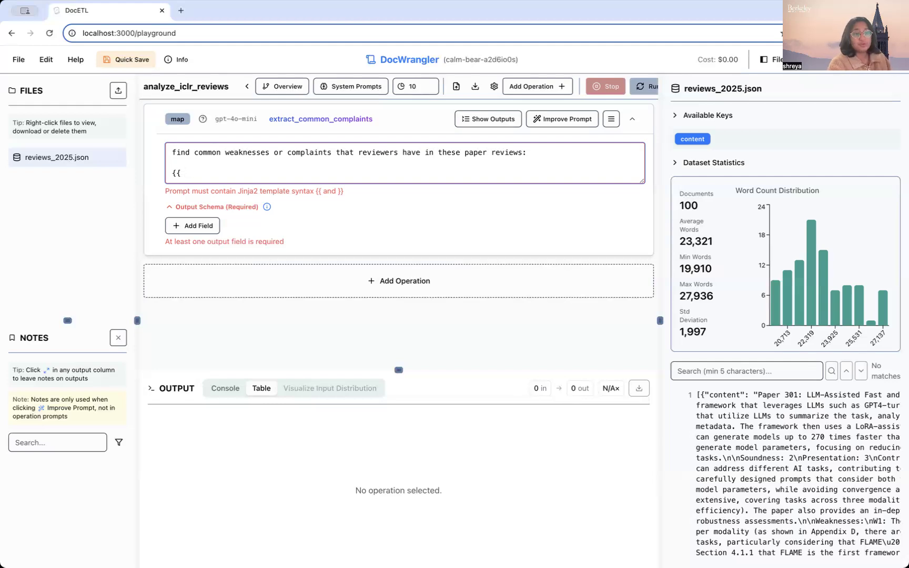
type("input")
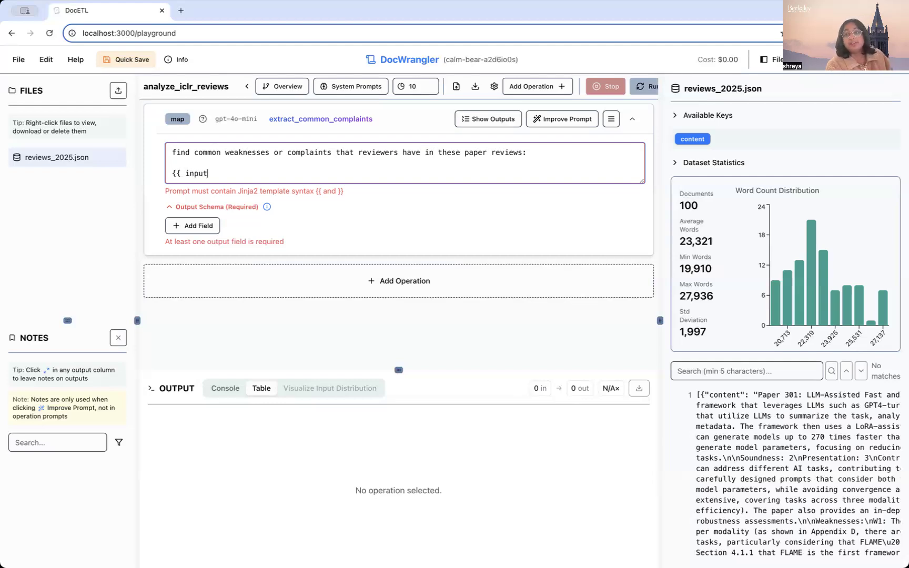
type(".cont")
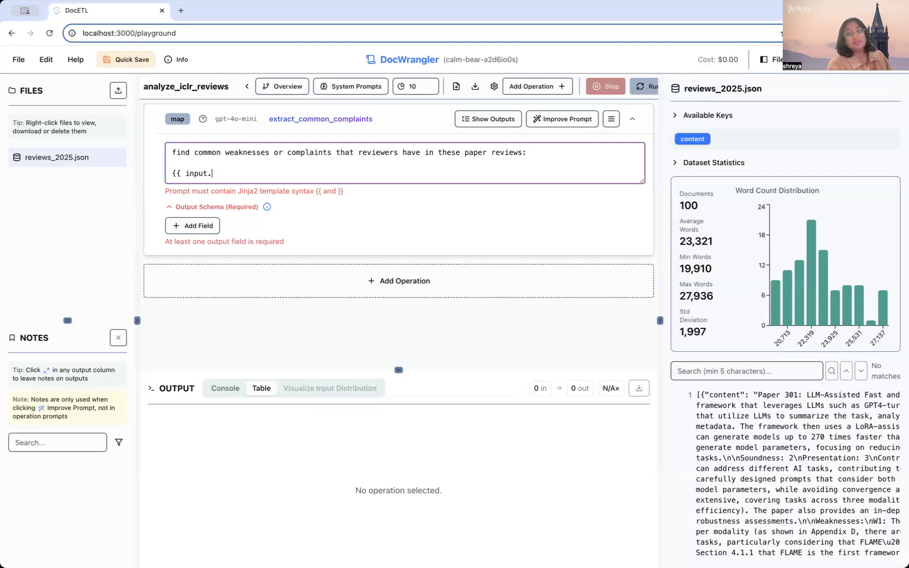
type("ent }}")
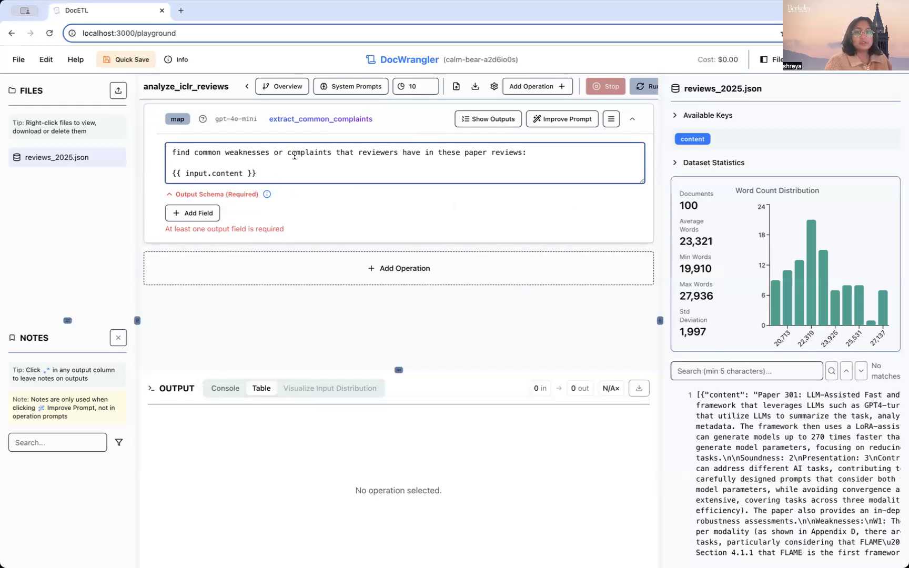
- Add a string field named common_complaints_report to the map operation's output schema
left_click(198, 213)
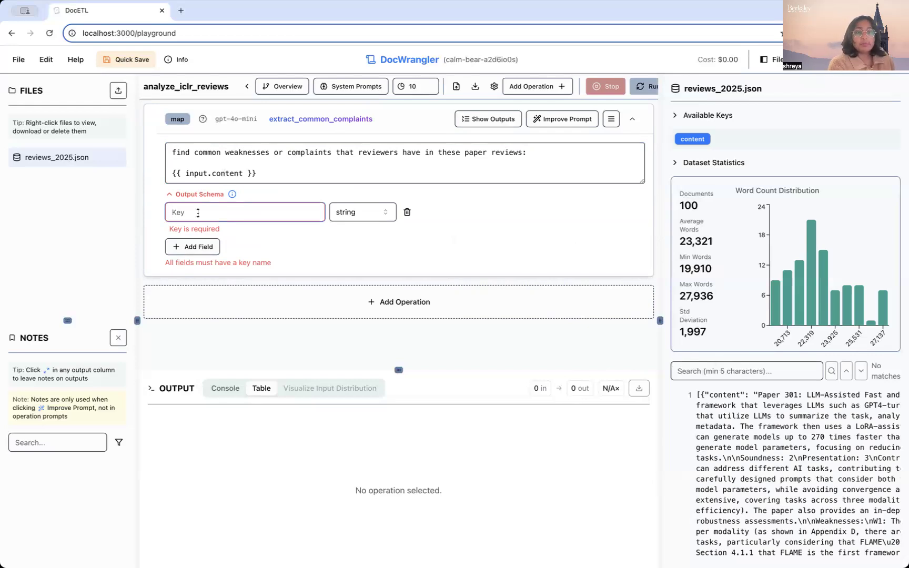
type("common")
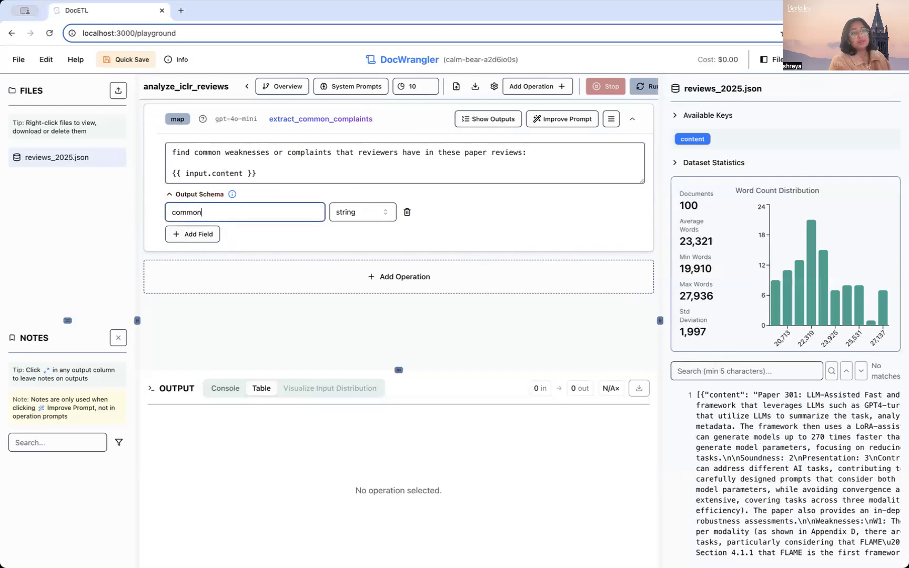
type("_complaints_report")
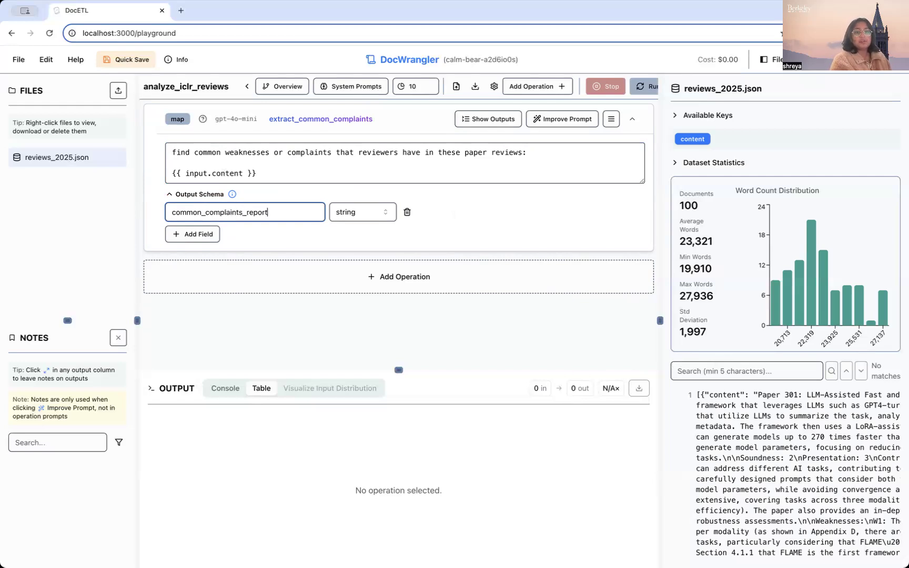
left_click(274, 166)
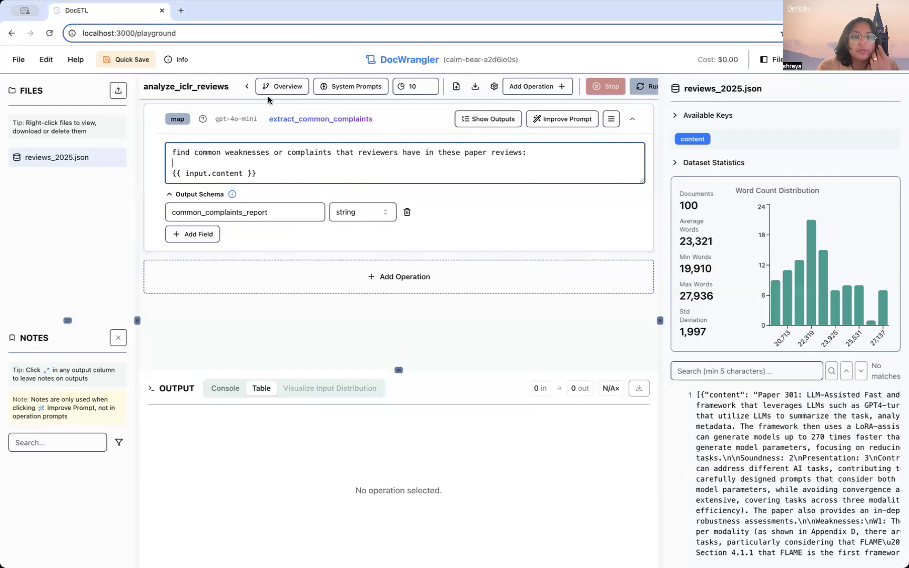
- Set the map operation's model to gemini/gemini-2.0-flash-exp
left_click(230, 118)
left_click_drag(270, 119, 213, 119)
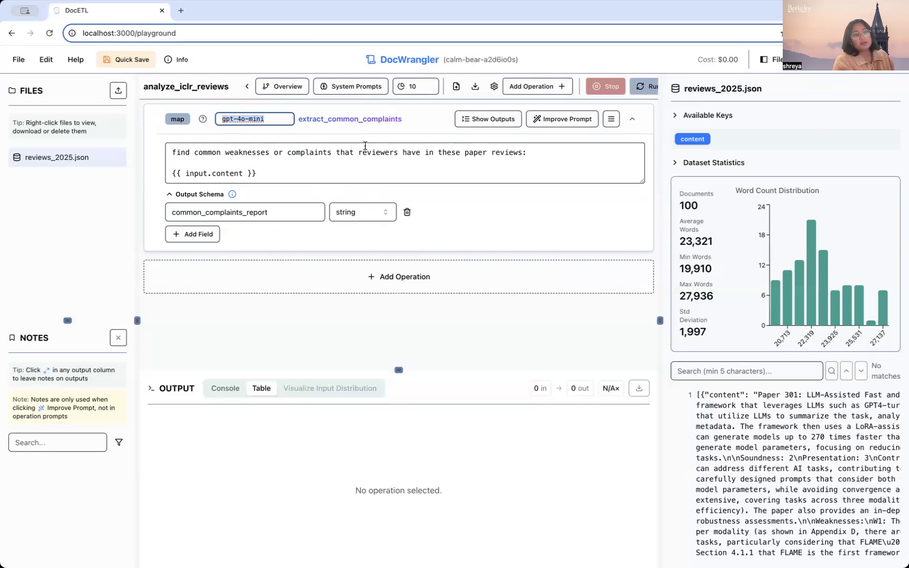
type("gemini/")
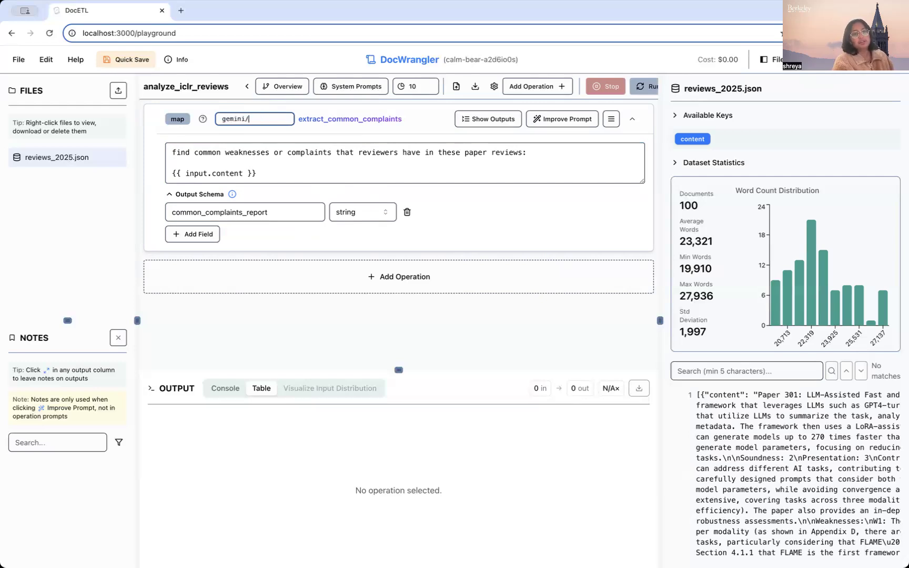
type("gemin")
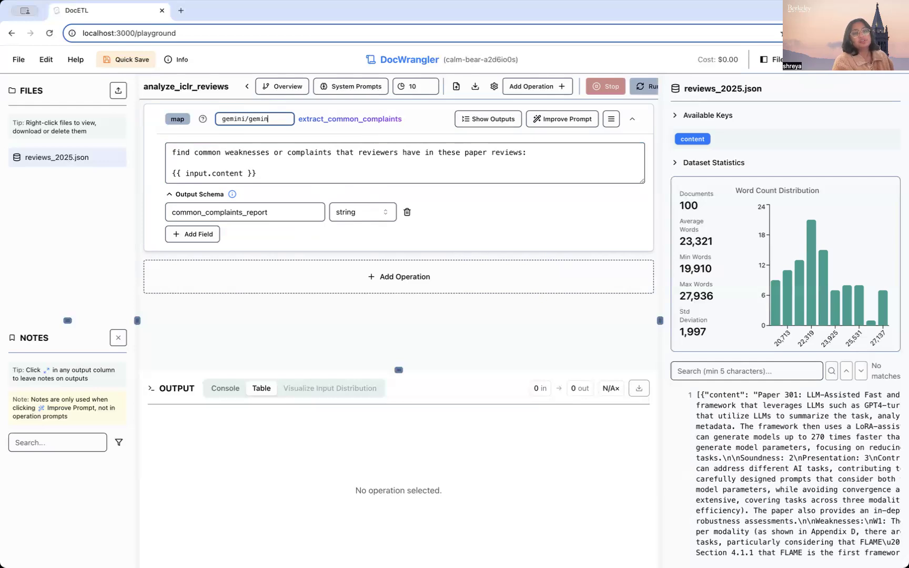
type("i")
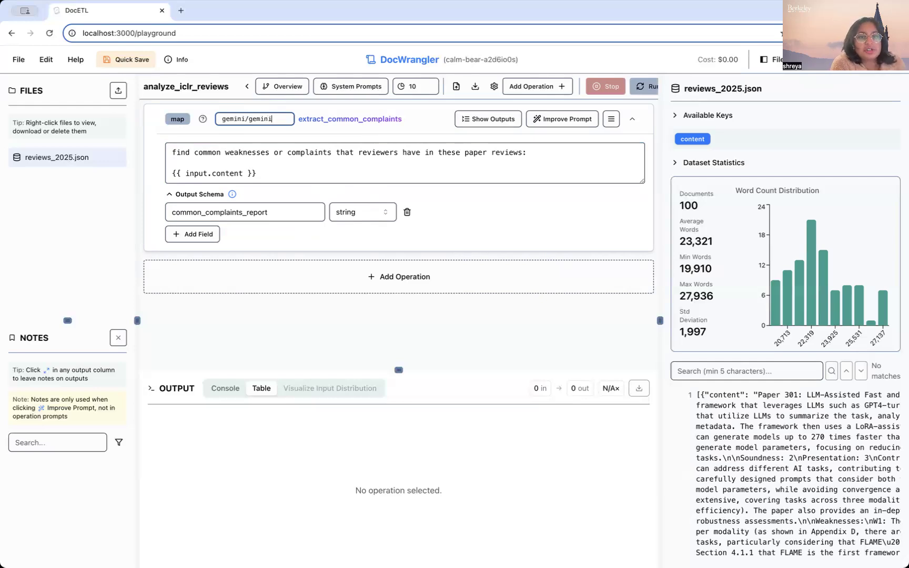
type("-2.0-")
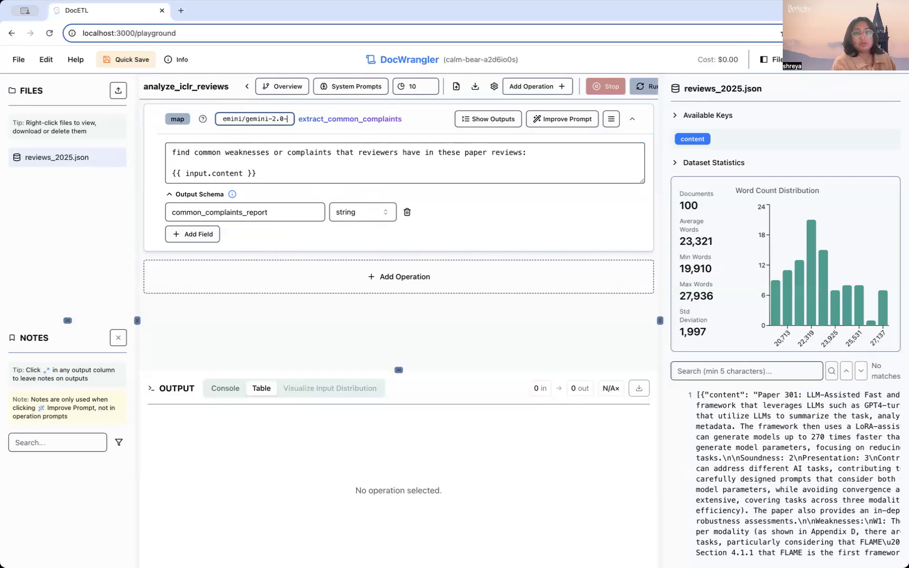
type("exp")
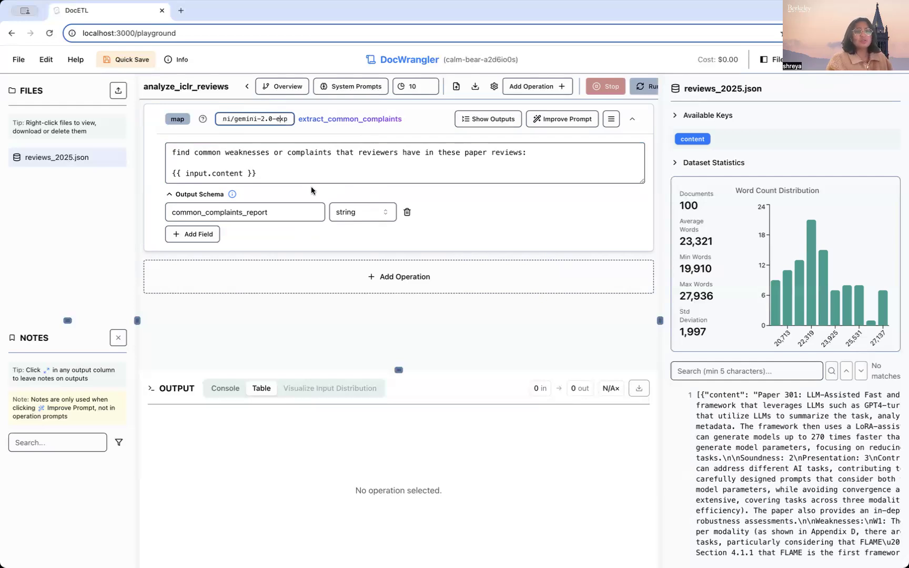
key("Left")
key("Left")
key("Left")
type("flash-")
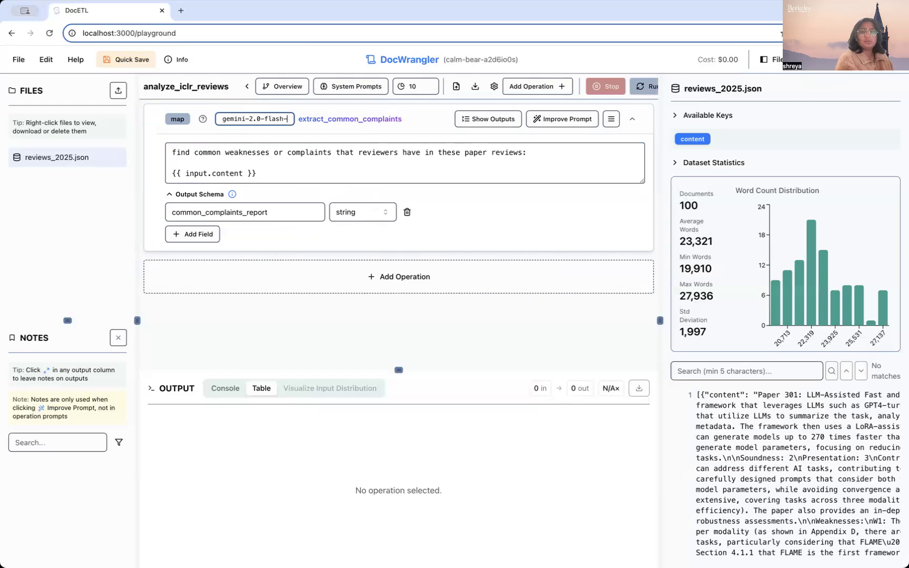
- Replace the version part of the model name so the operation uses gemini/gemini-1.5-pro
left_click_drag(274, 120, 302, 122)
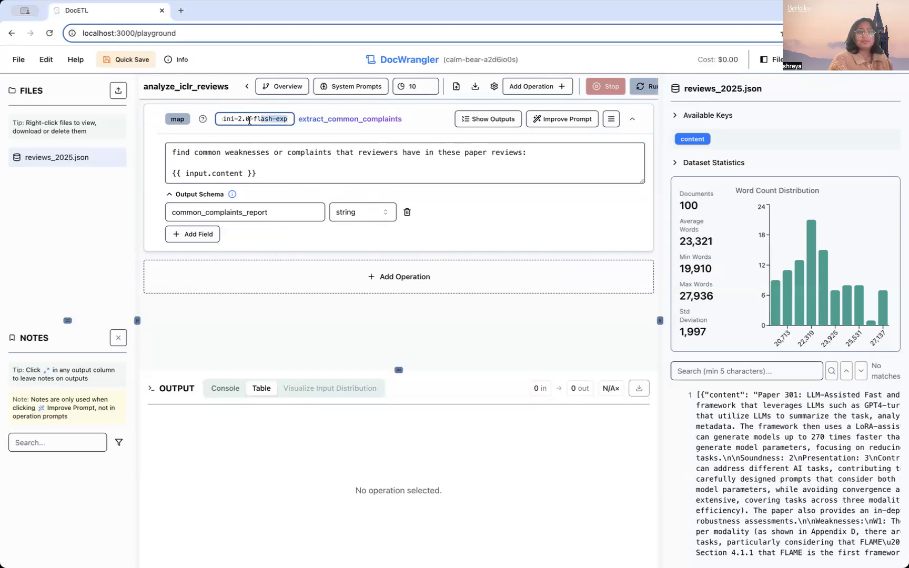
left_click_drag(240, 118, 318, 123)
type("1.5-pro")
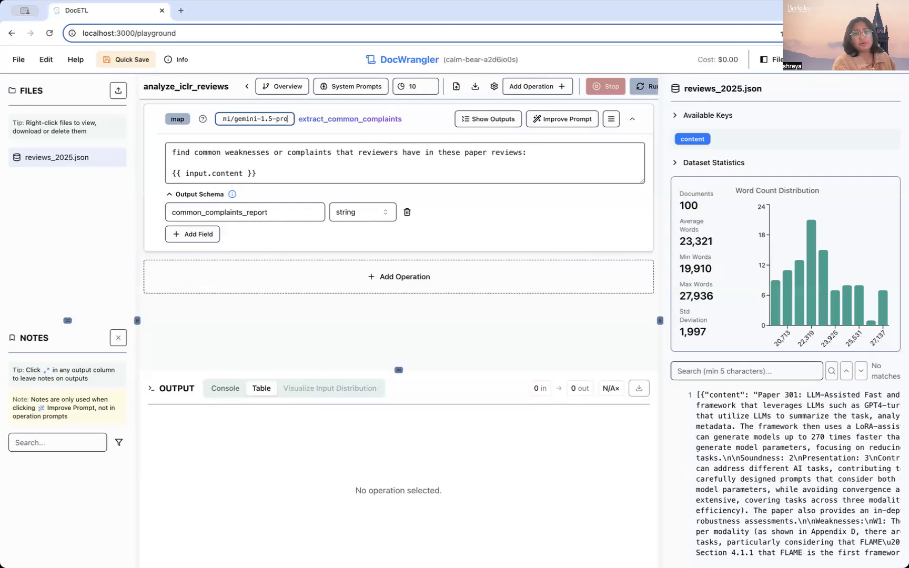
left_click(314, 162)
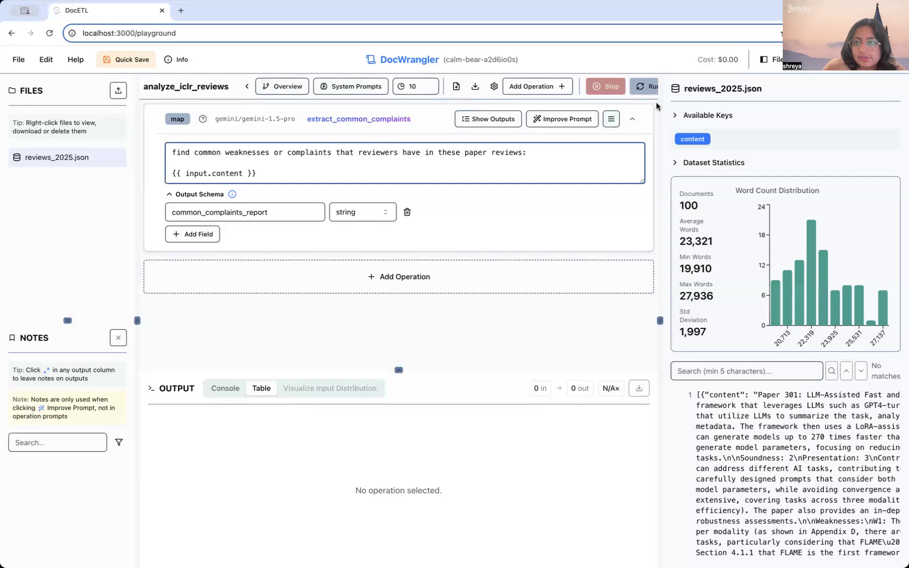
- Hide the dataset view, run the pipeline on the sample and enlarge the output area
left_click(767, 59)
left_click(883, 86)
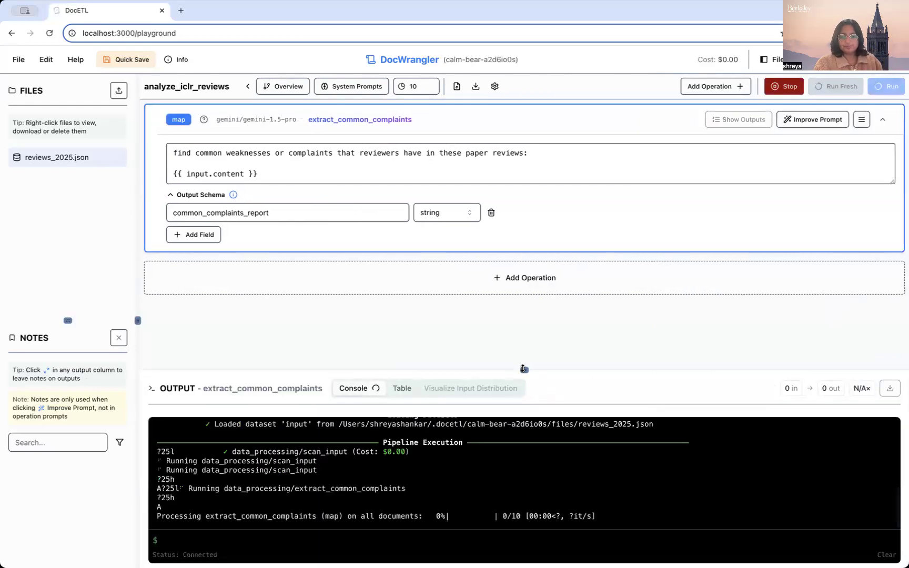
left_click_drag(524, 370, 524, 241)
scroll(359, 400, "up", 3)
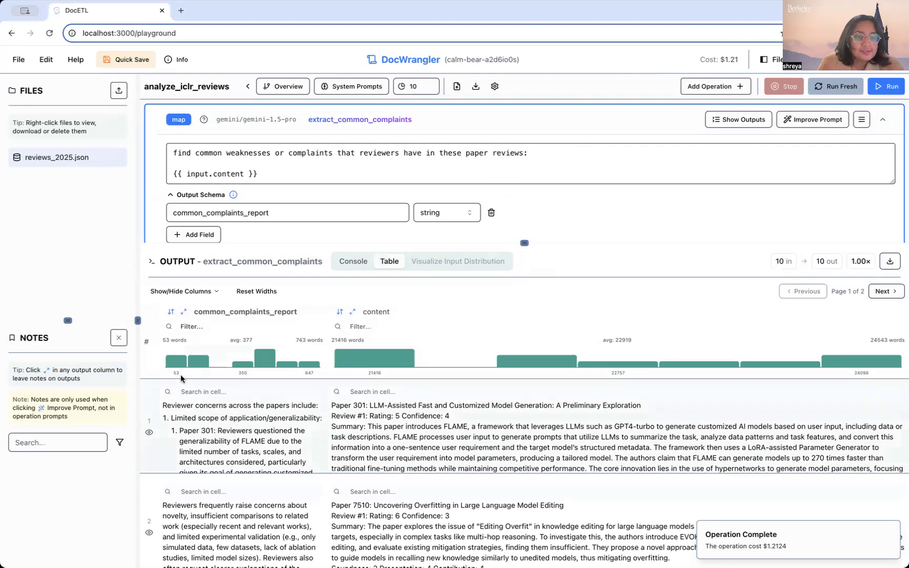
- Inspect the first common_complaints_report in the expanded view, close it and widen that column in the output table
left_click(186, 313)
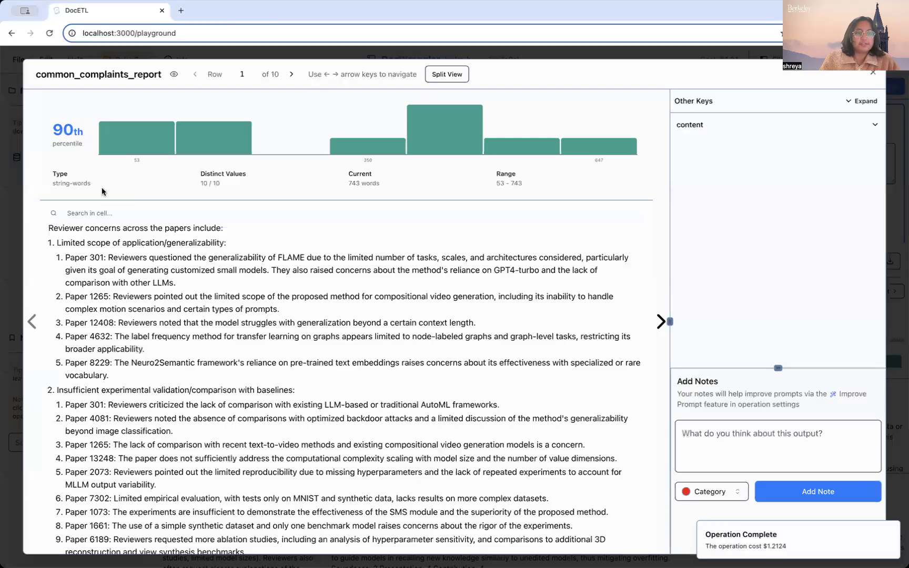
left_click(875, 75)
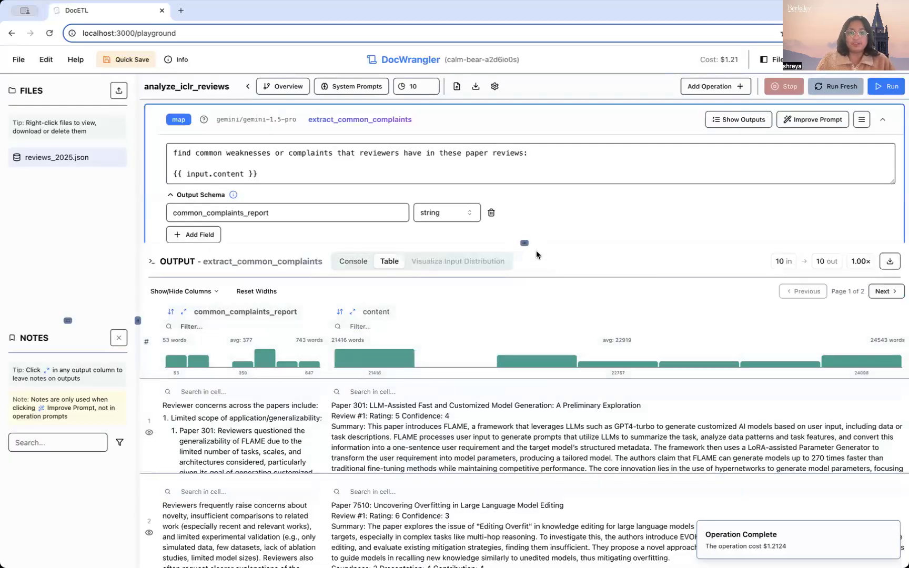
left_click_drag(534, 241, 552, 181)
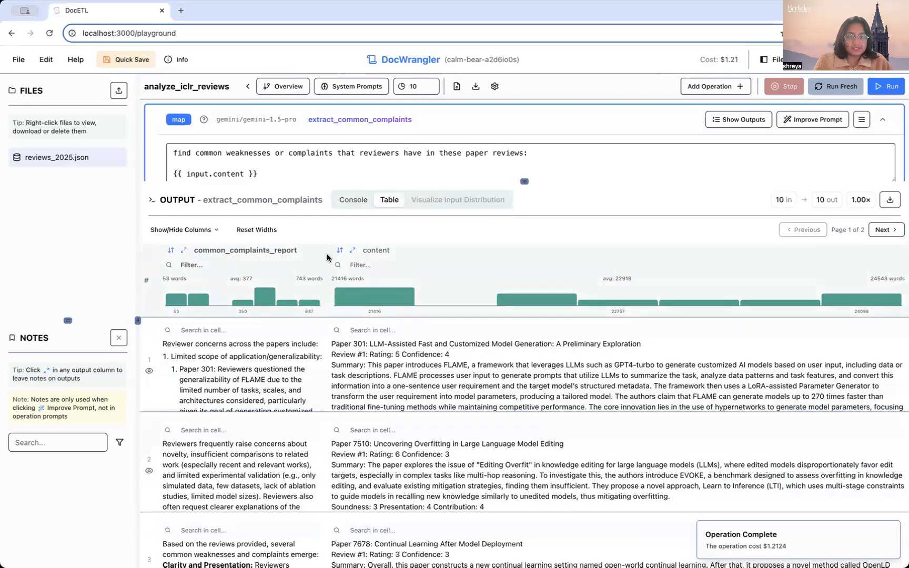
left_click_drag(324, 254, 326, 254)
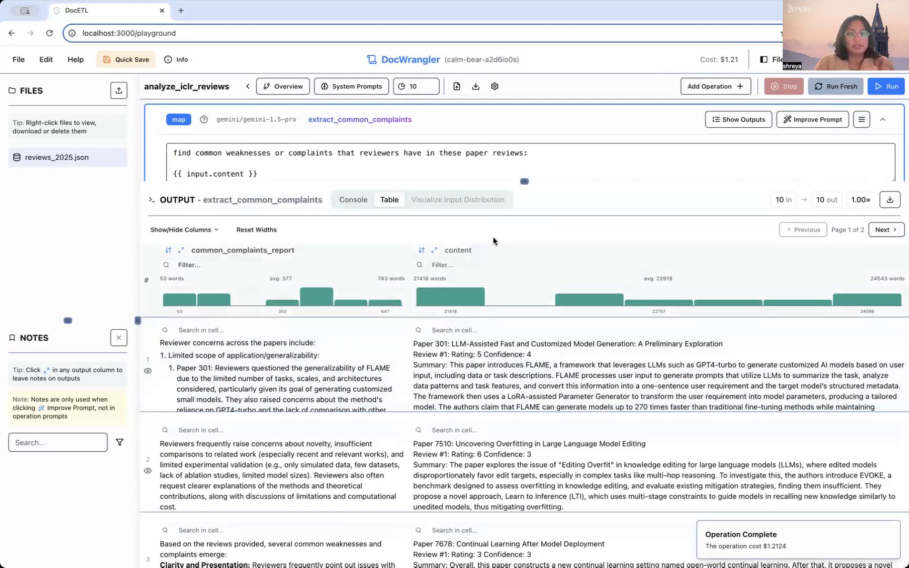
- Examine the operation's output-to-input ratio and the word-count distribution of the common_complaints_report column
left_click_drag(524, 182, 504, 273)
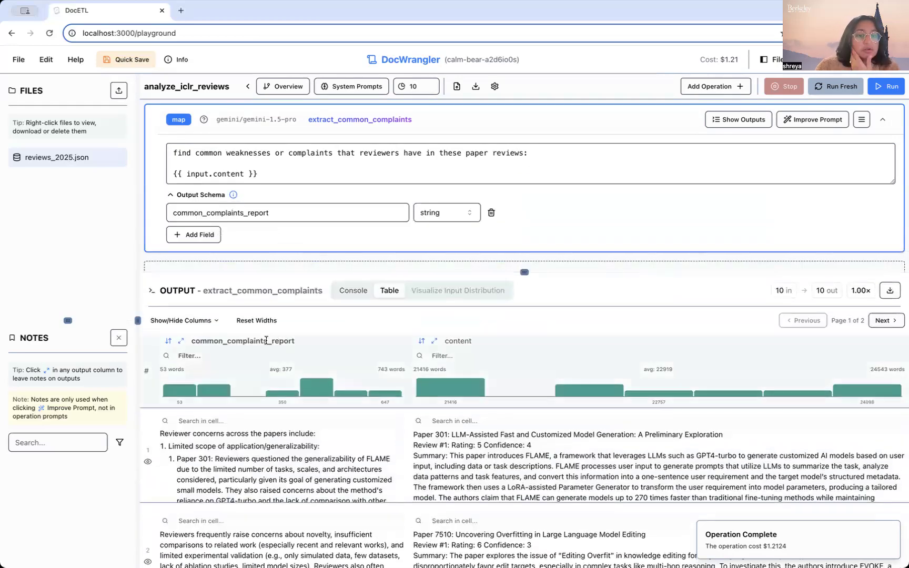
double_click(527, 268)
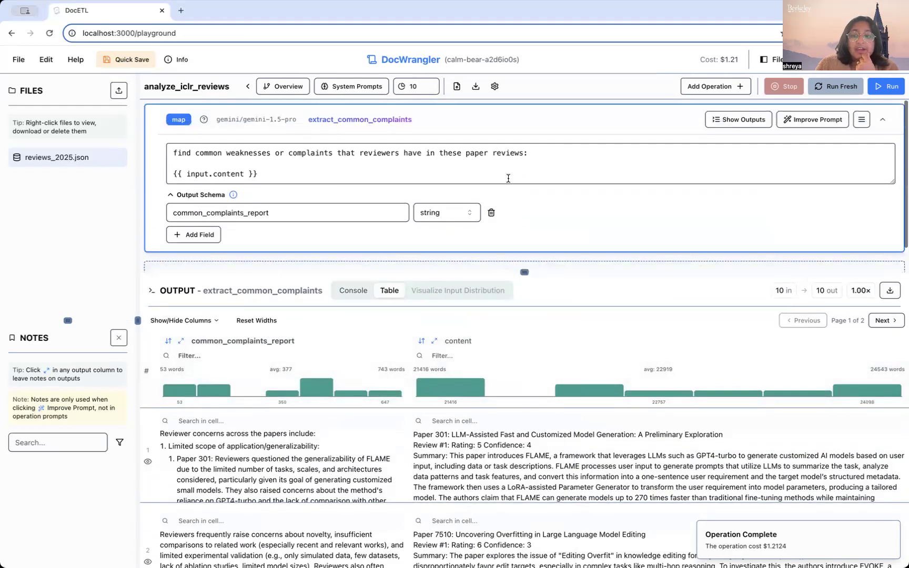
scroll(509, 178, "down", 1)
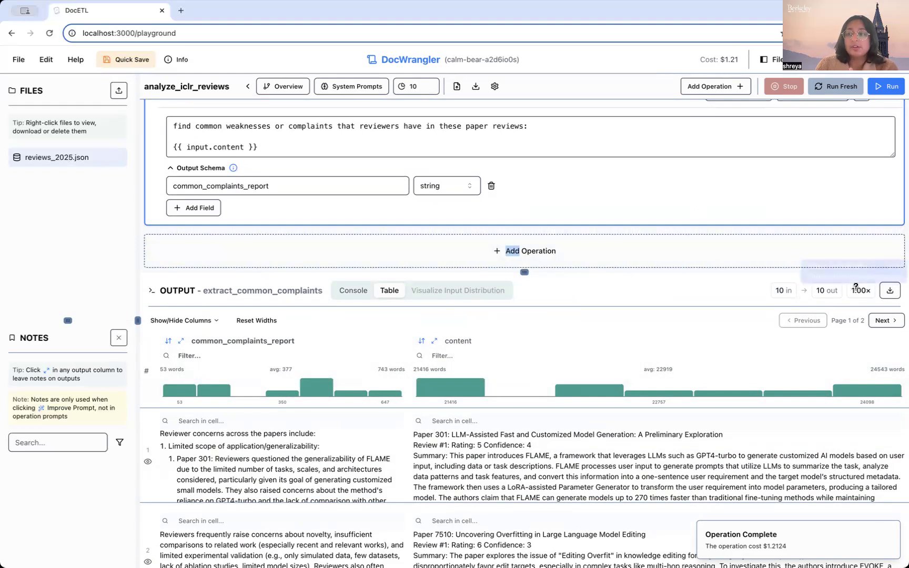
mouse_move(856, 286)
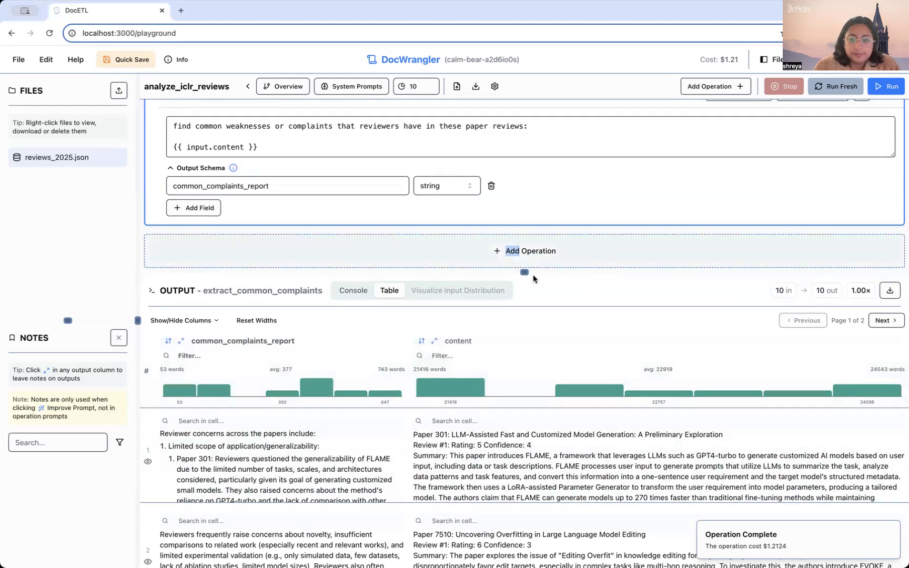
left_click_drag(525, 272, 526, 193)
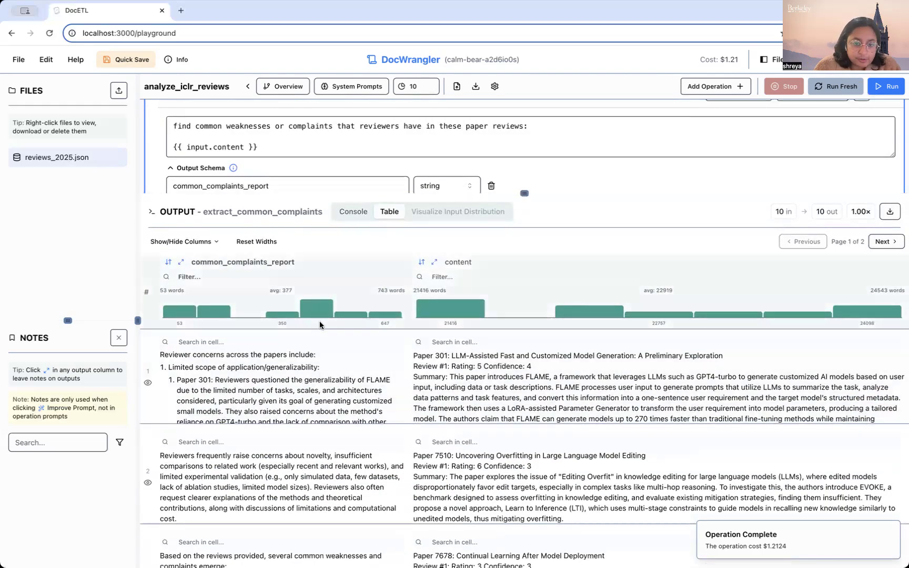
mouse_move(312, 309)
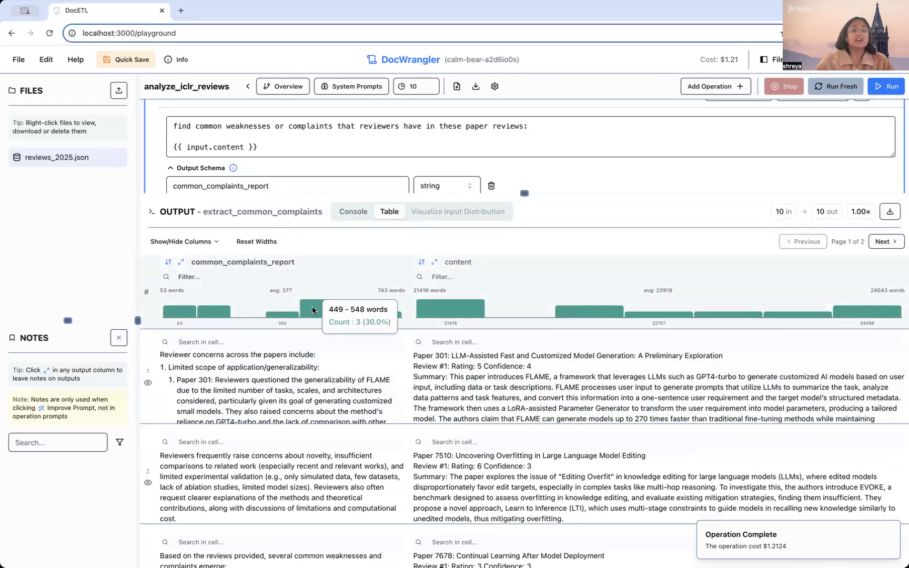
mouse_move(243, 306)
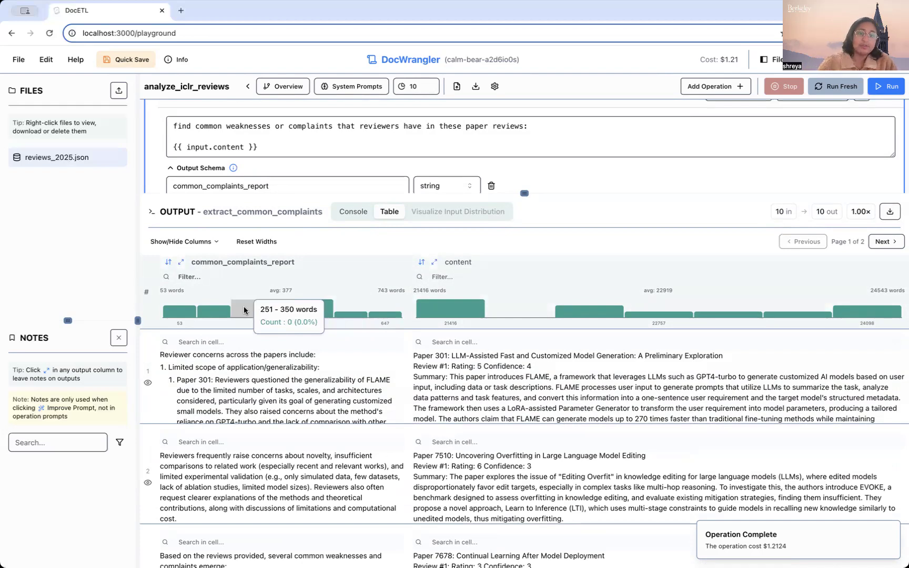
- Enlarge the operation settings area to show the full output schema and examine the LLM call made for the first output row
mouse_move(387, 318)
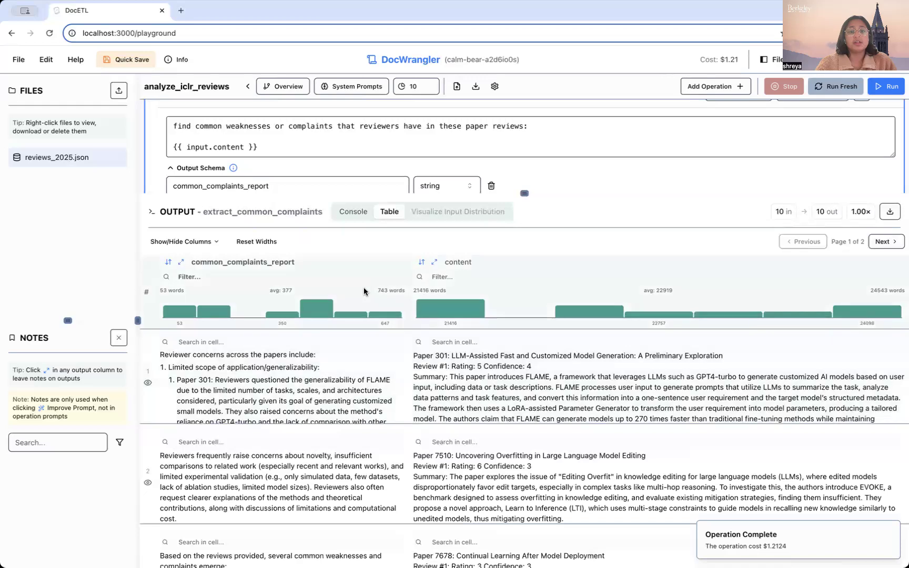
left_click_drag(525, 194, 526, 234)
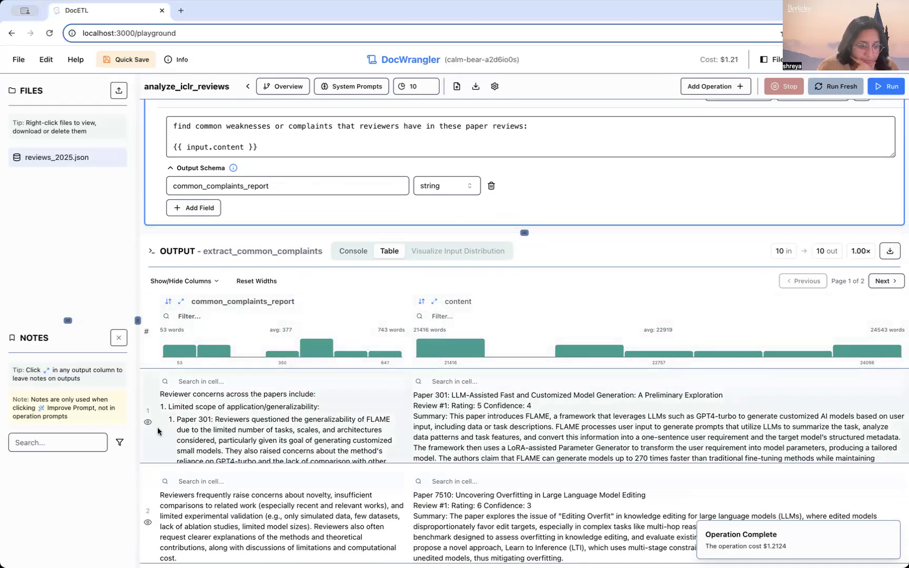
mouse_move(149, 422)
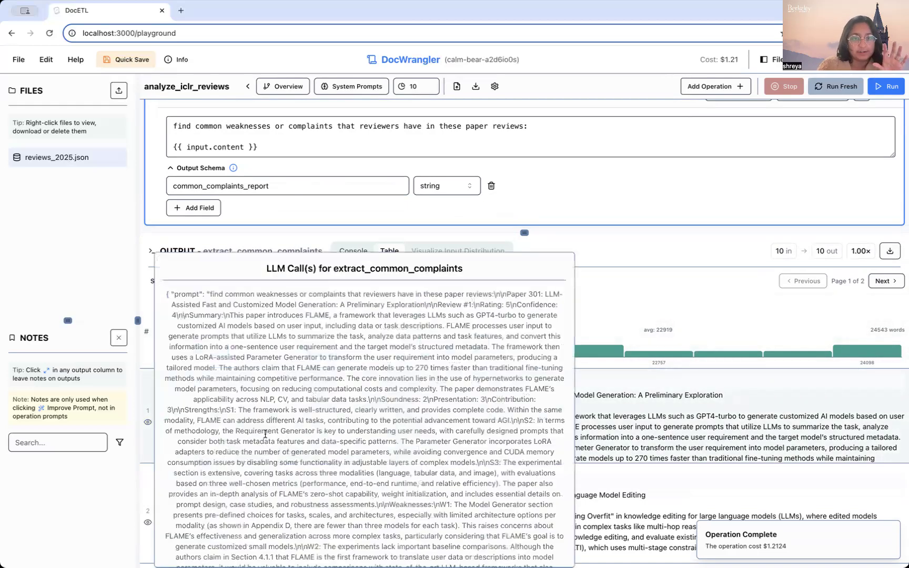
scroll(264, 434, "down", 1)
scroll(265, 423, "down", 10)
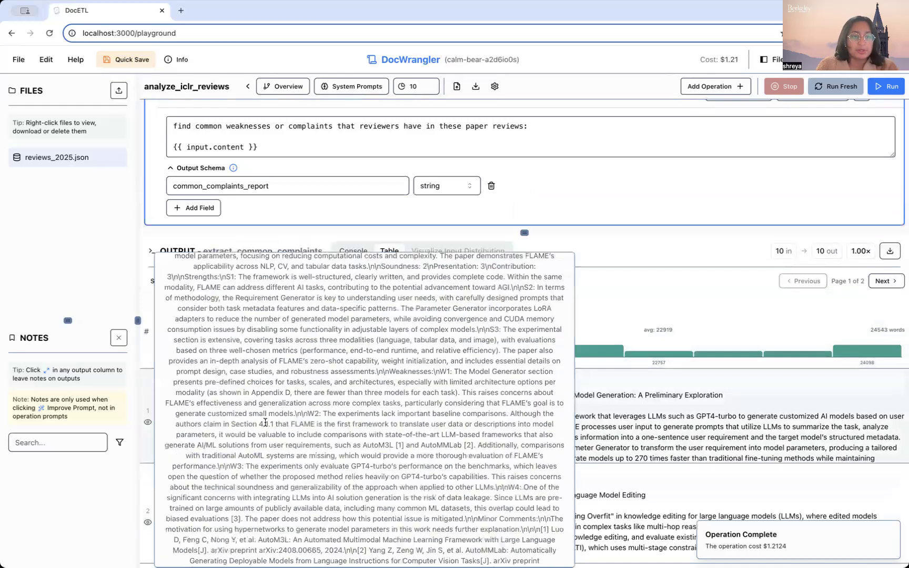
scroll(264, 408, "up", 10)
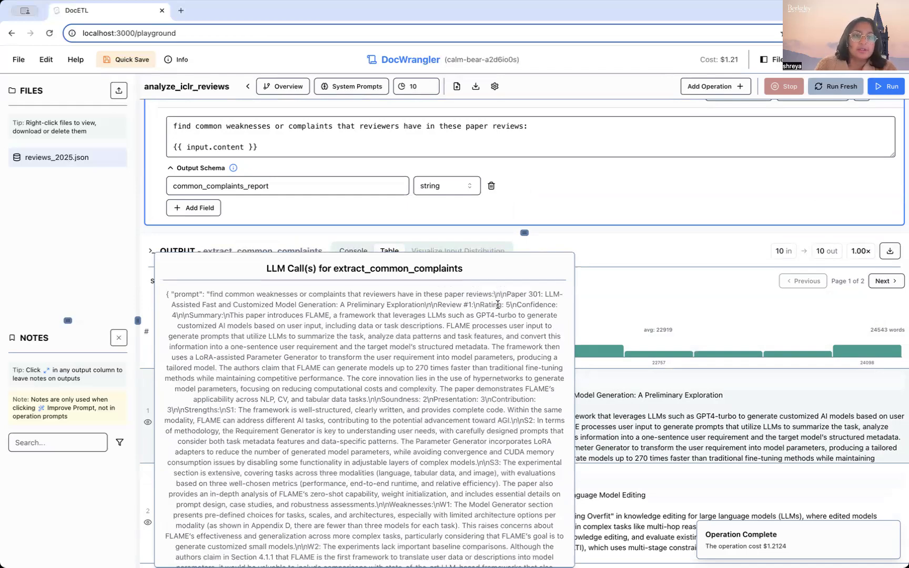
scroll(471, 329, "down", 1)
scroll(471, 329, "down", 20)
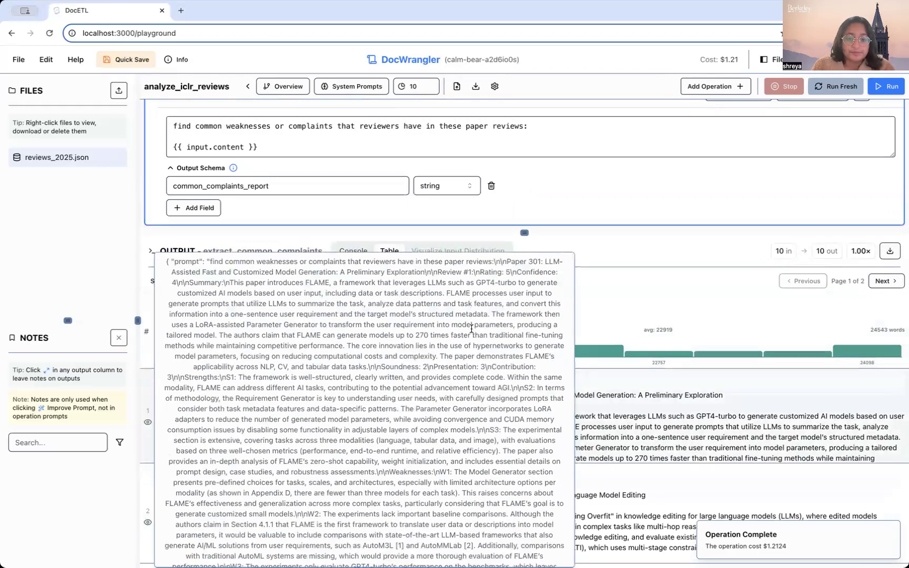
scroll(472, 314, "down", 10)
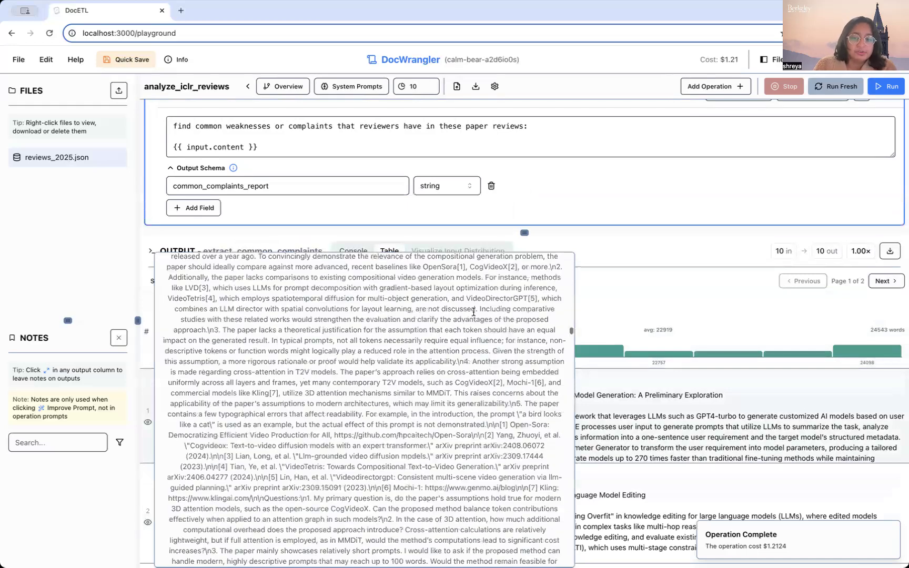
scroll(473, 312, "down", 5)
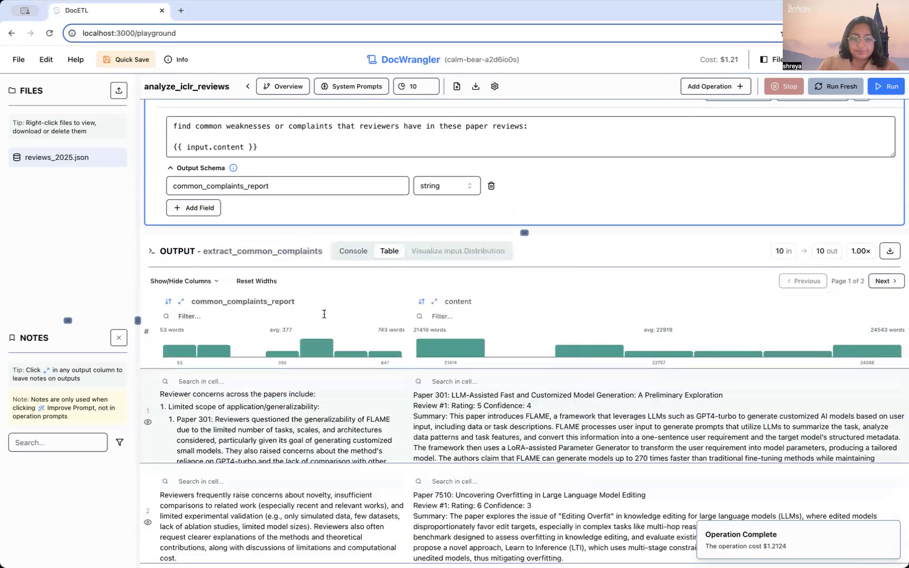
- Inspect the source content beside the first common_complaints_report in the expanded view, and return to the output table
left_click(181, 302)
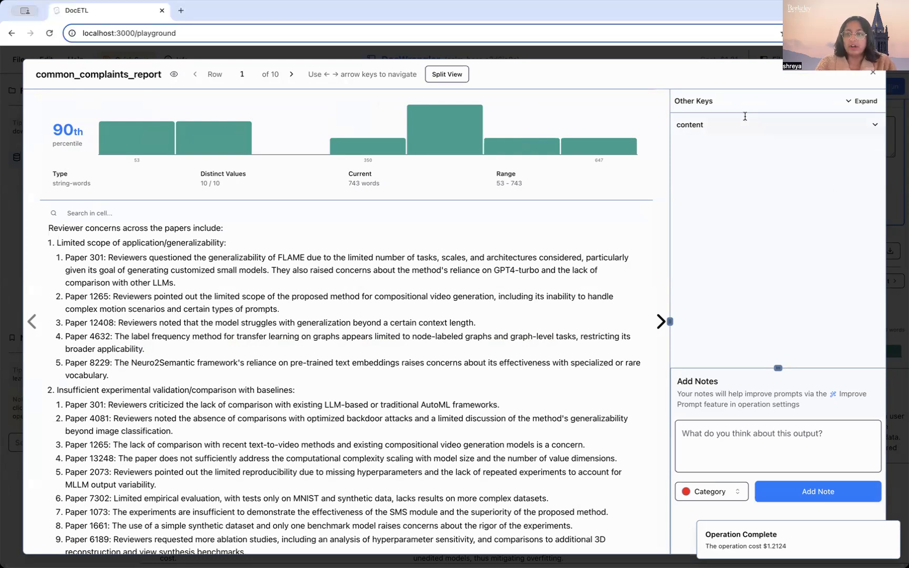
left_click(737, 124)
scroll(736, 176, "down", 10)
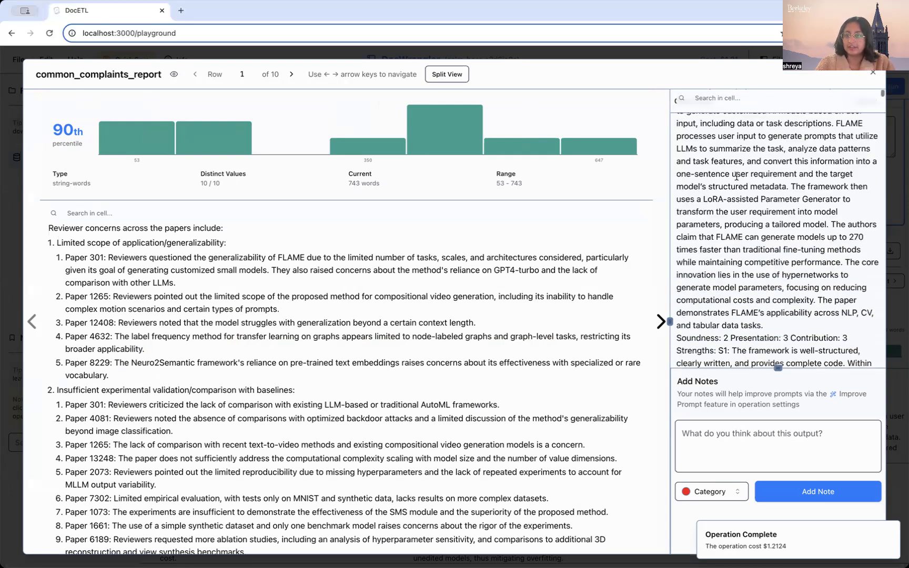
scroll(737, 176, "up", 10)
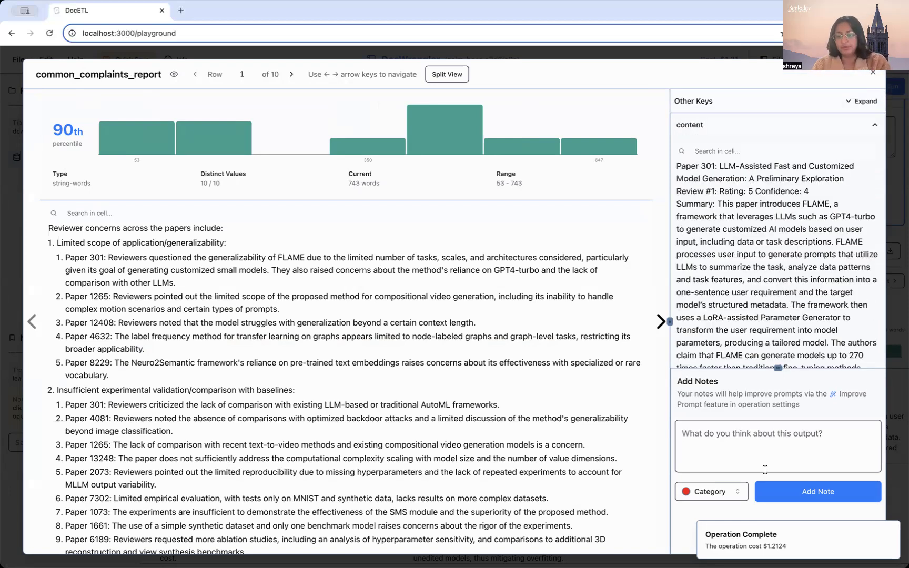
left_click(897, 532)
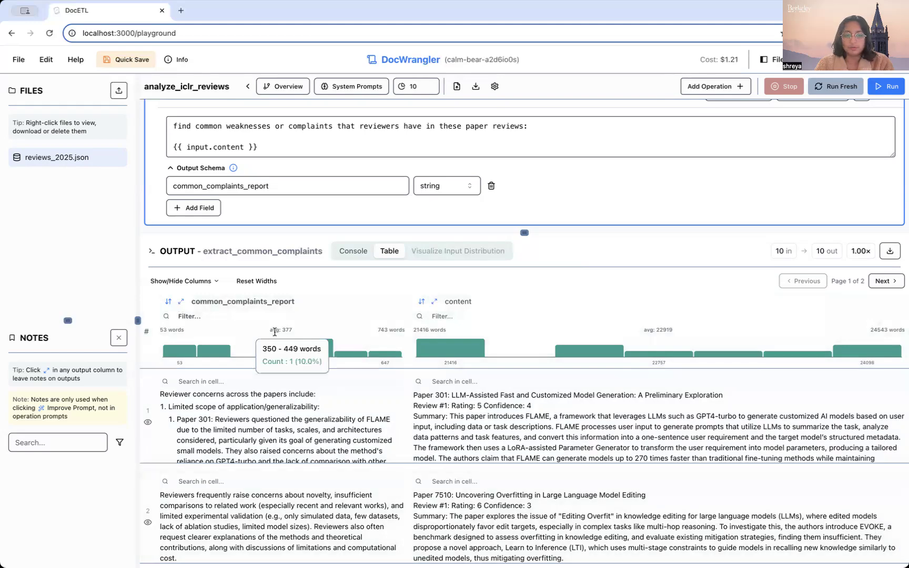
- Reopen the first common_complaints_report in the expanded view and read its complaint themes on limited scope and insufficient experimental validation
left_click(181, 302)
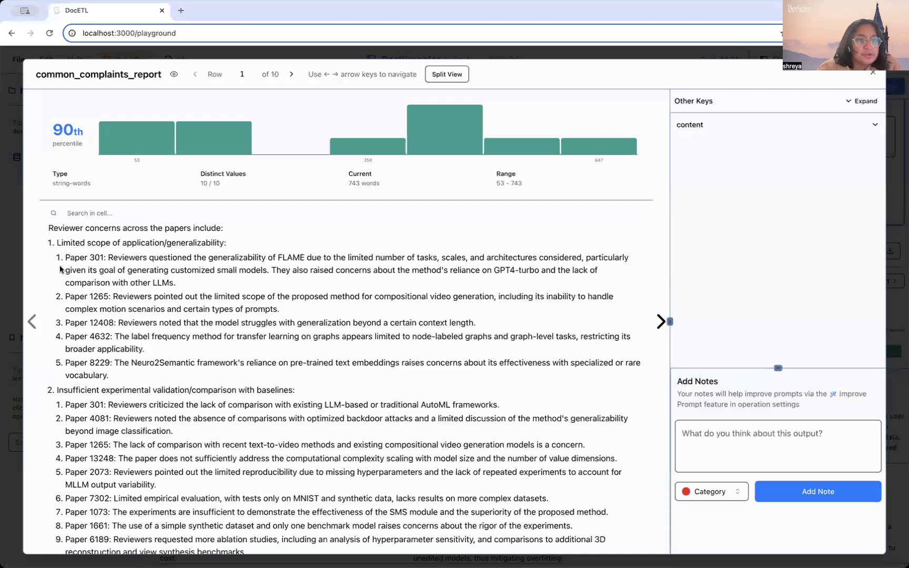
scroll(130, 159, "down", 2)
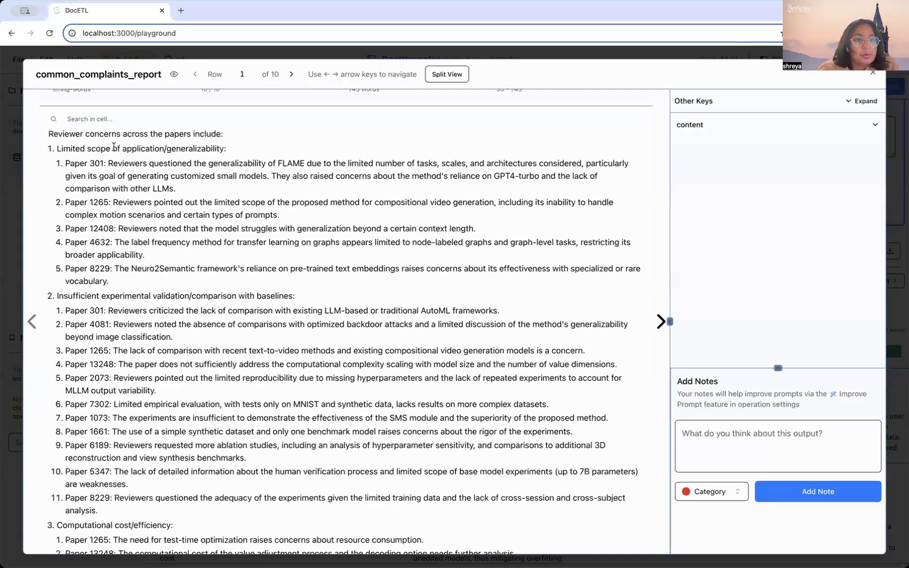
left_click_drag(120, 178, 108, 188)
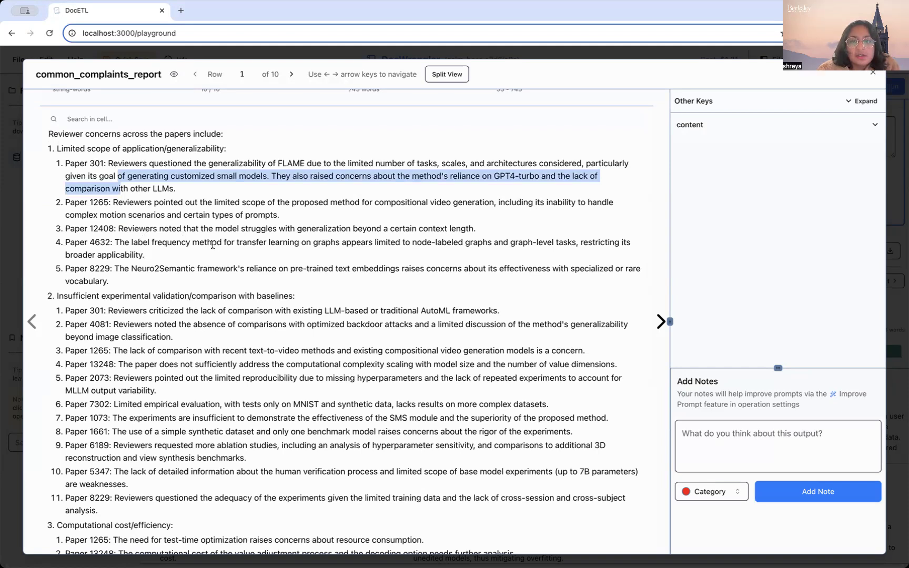
left_click(191, 243)
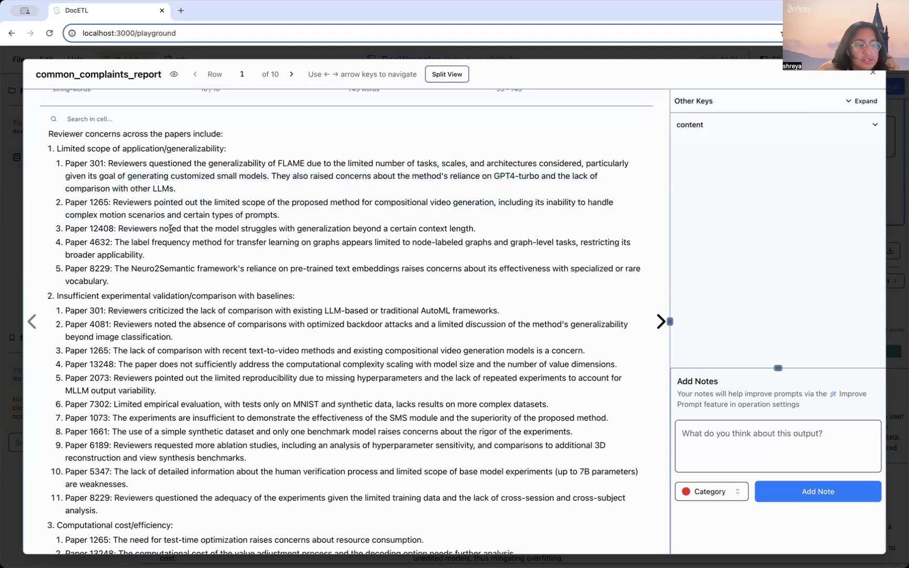
left_click_drag(79, 295, 193, 303)
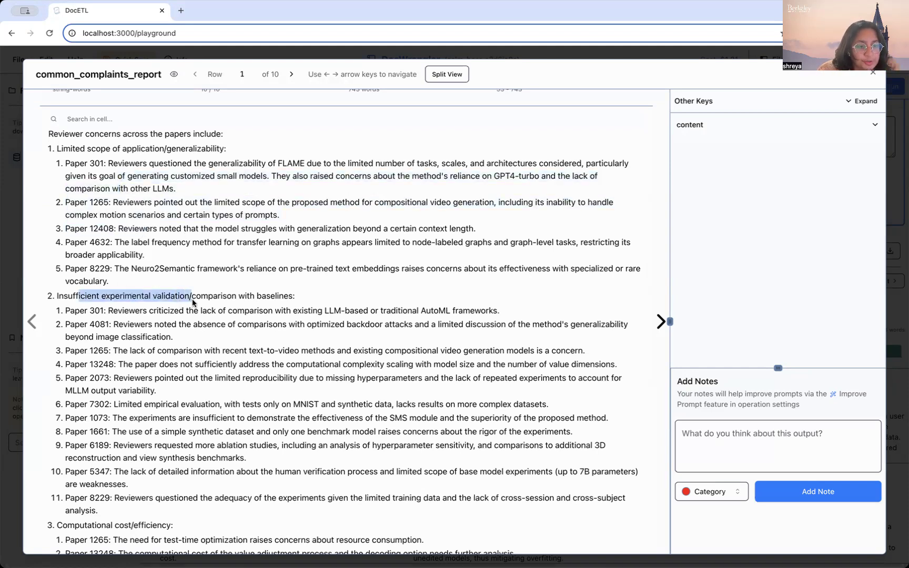
left_click(190, 296)
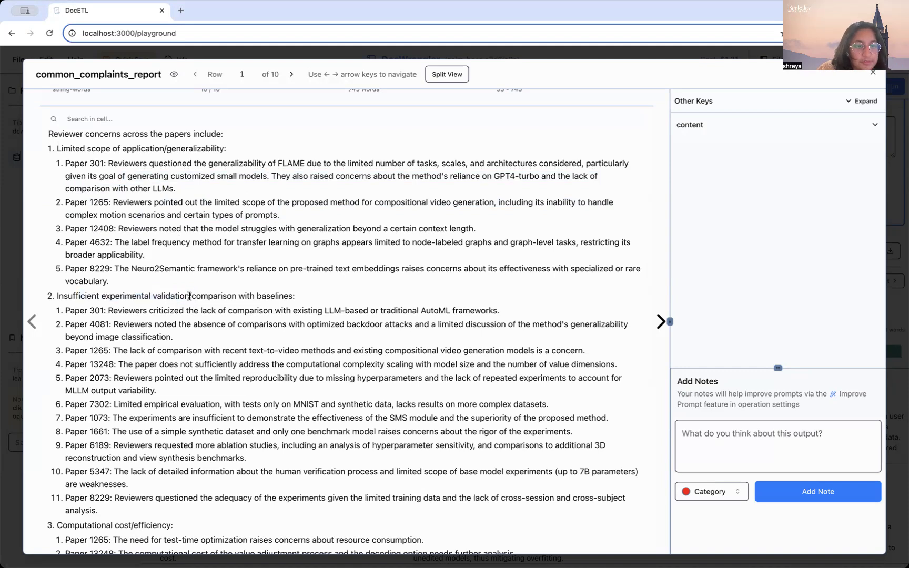
left_click_drag(189, 296, 101, 296)
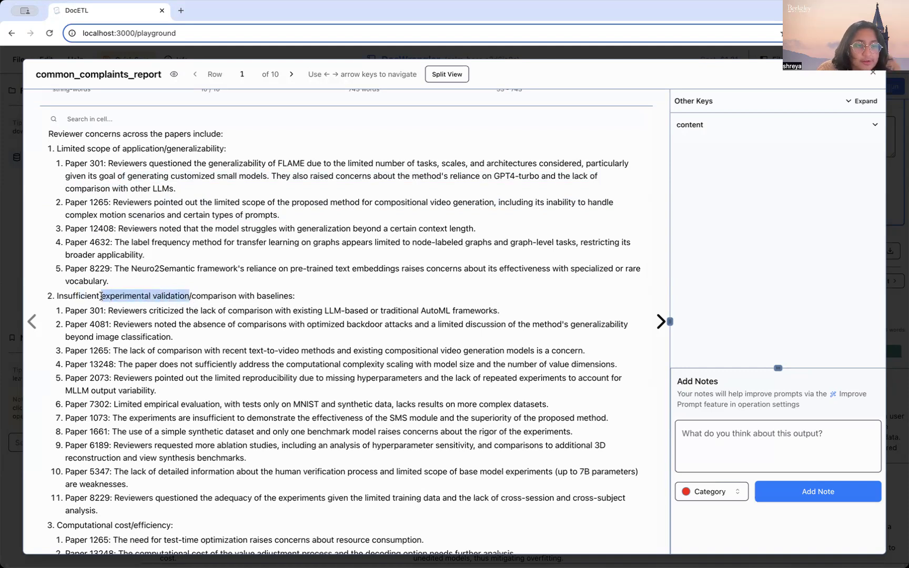
- Review the rest of the report's complaint themes, focusing on computational cost/efficiency and how papers are grouped under each theme
scroll(92, 361, "down", 1)
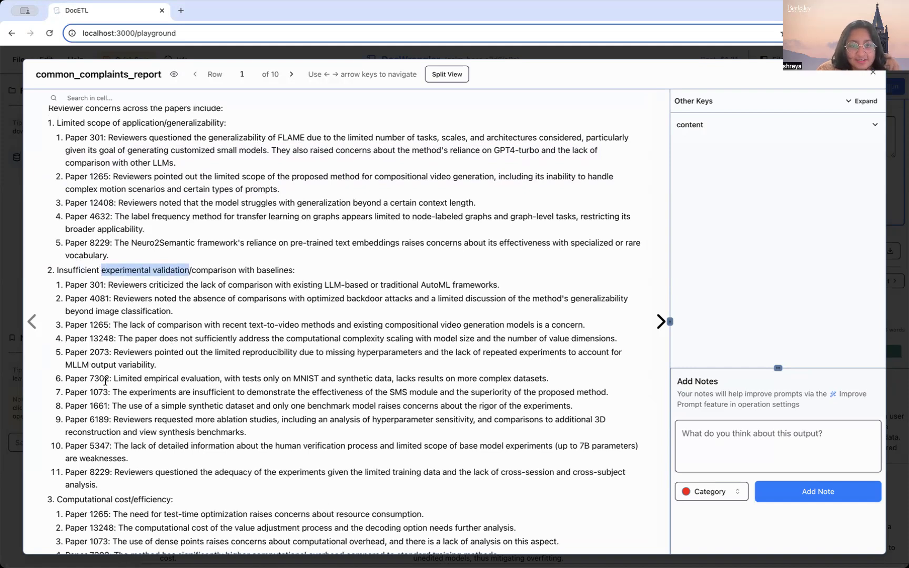
scroll(122, 380, "down", 5)
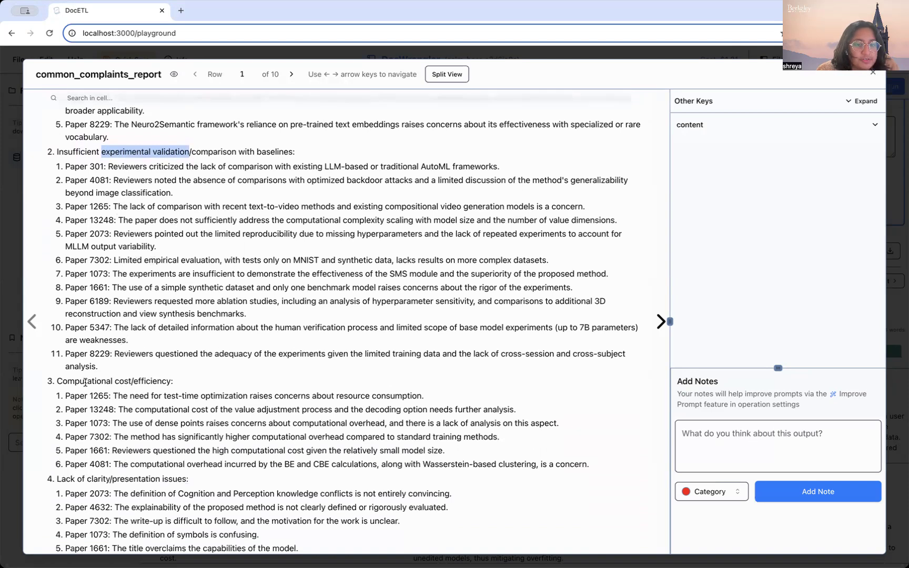
scroll(85, 382, "down", 5)
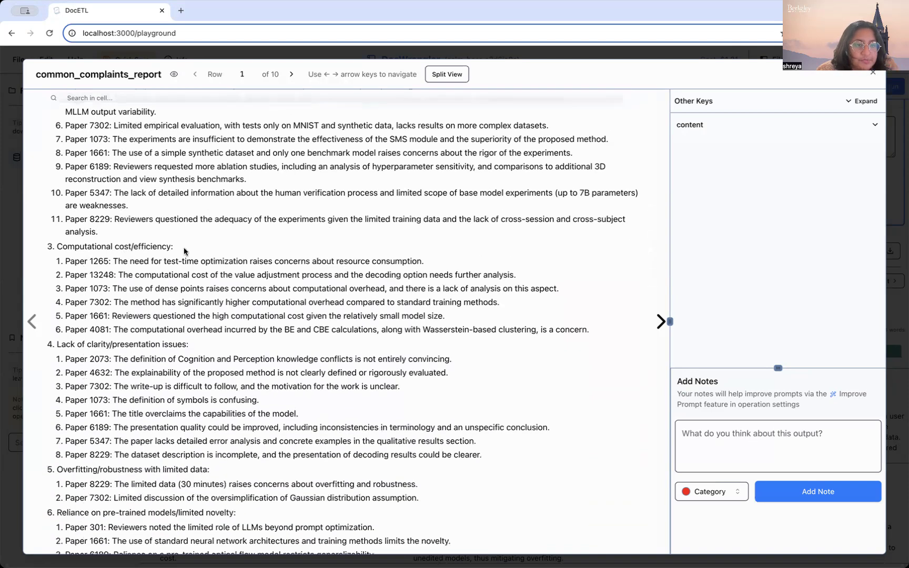
left_click_drag(177, 246, 56, 241)
scroll(140, 310, "down", 1)
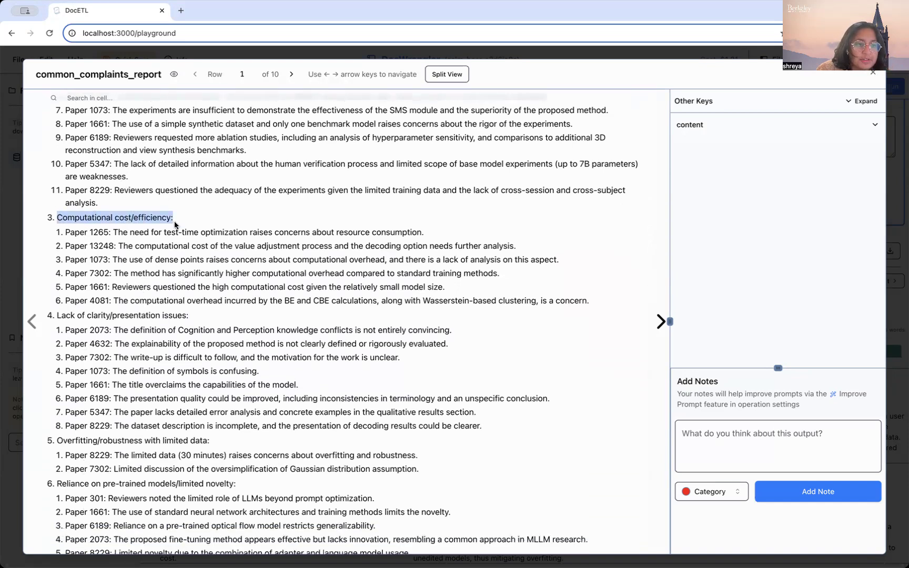
scroll(175, 224, "up", 4)
scroll(175, 224, "up", 1)
scroll(175, 222, "up", 9)
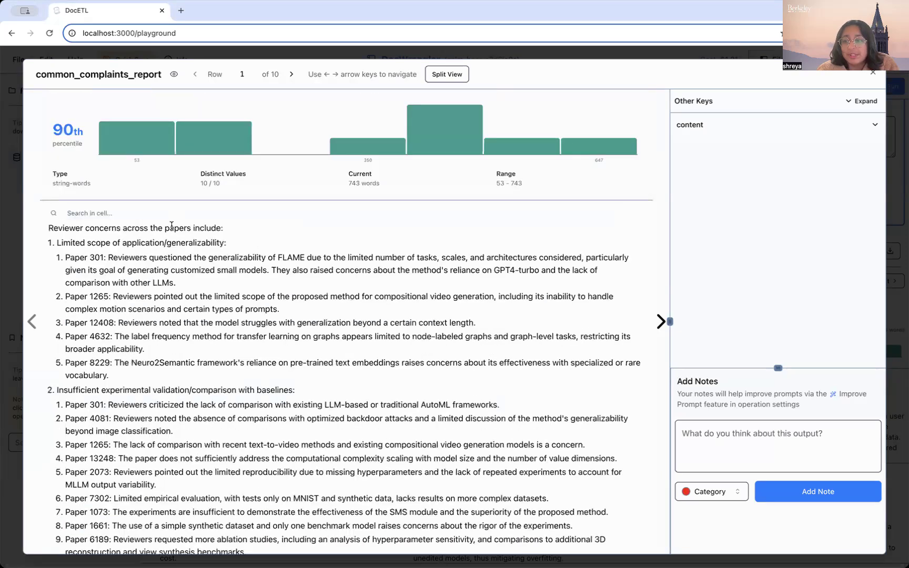
scroll(172, 225, "down", 8)
scroll(172, 225, "down", 1)
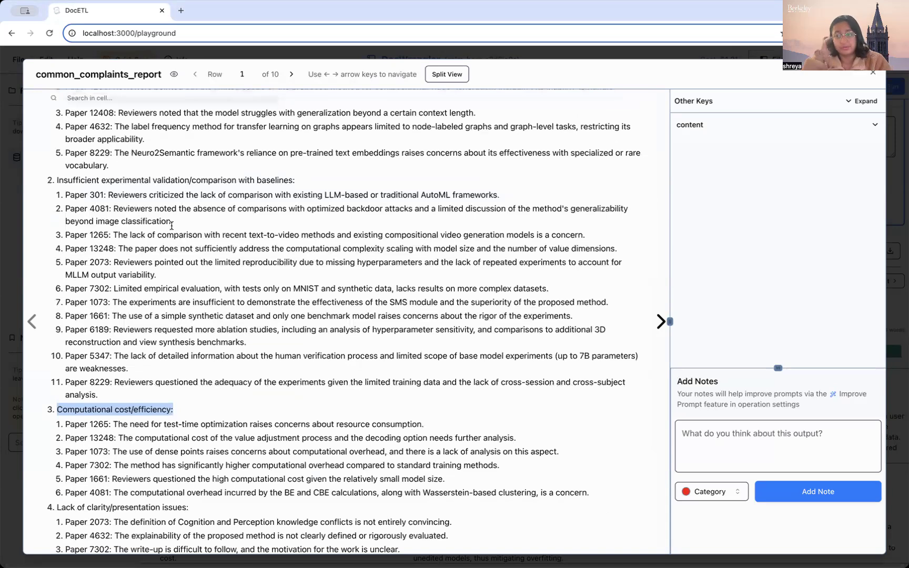
scroll(172, 225, "down", 4)
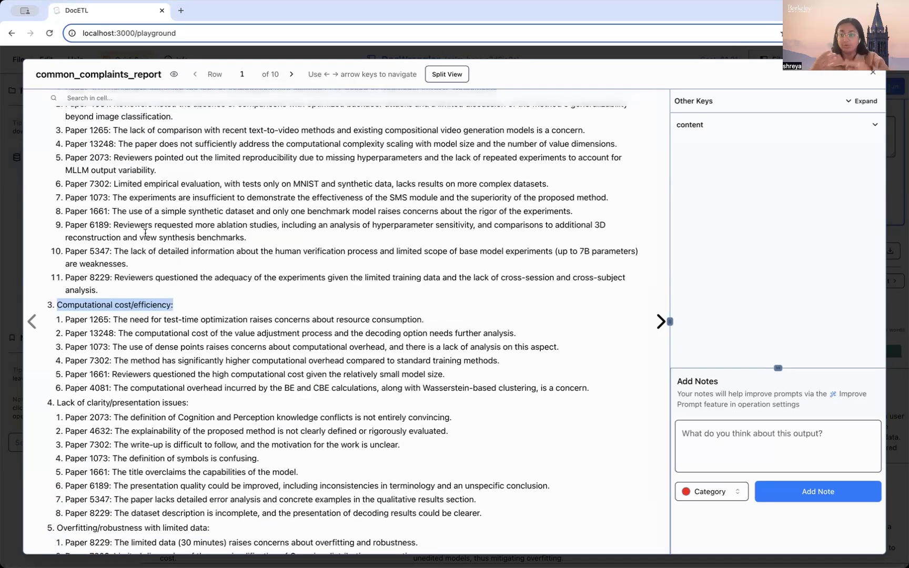
- Write a note on this report: "i'm interested in complaints that actually meaningfully impact the reviewer's score, not just any complaint"
left_click(753, 439)
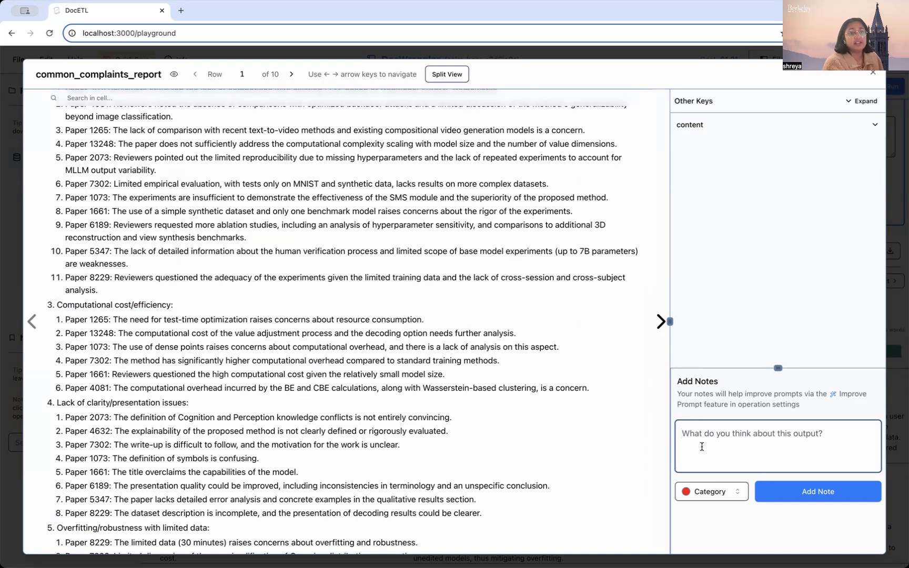
type("i'm interested in complaints that actu")
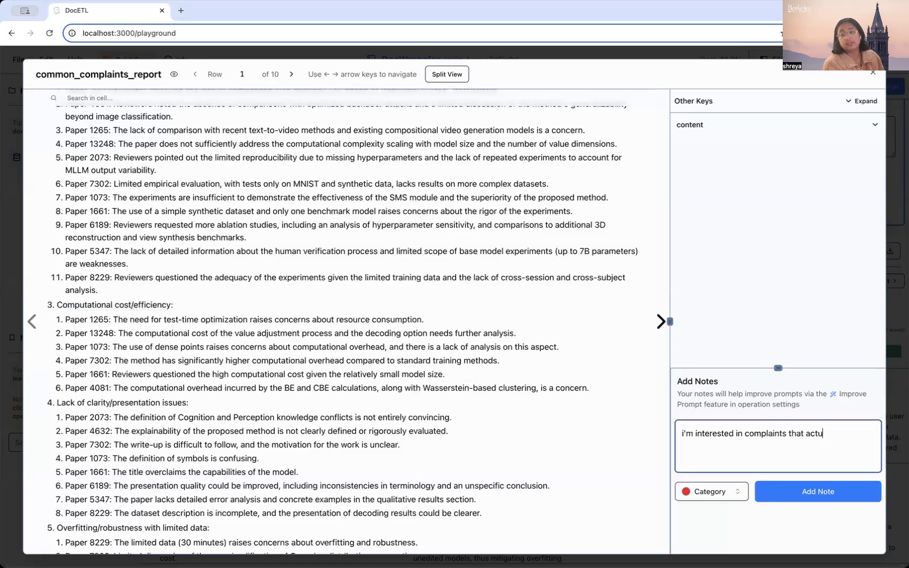
type("ally meaningfully")
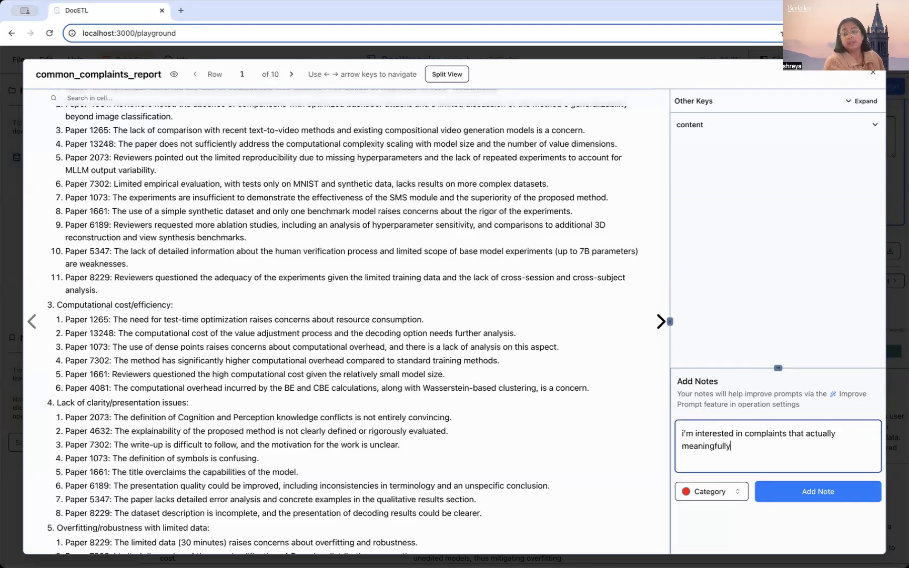
type(" impact the revie")
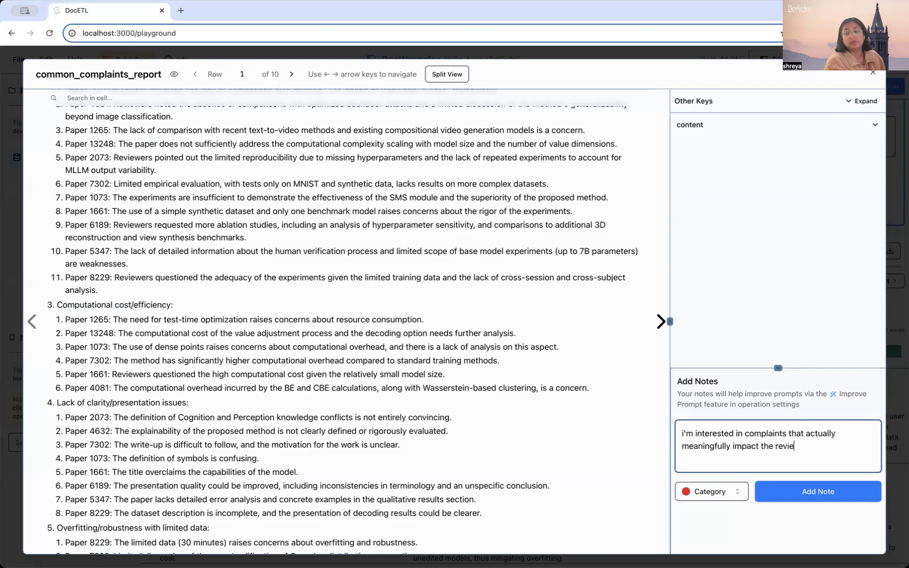
type("wer's score, not just any complaint")
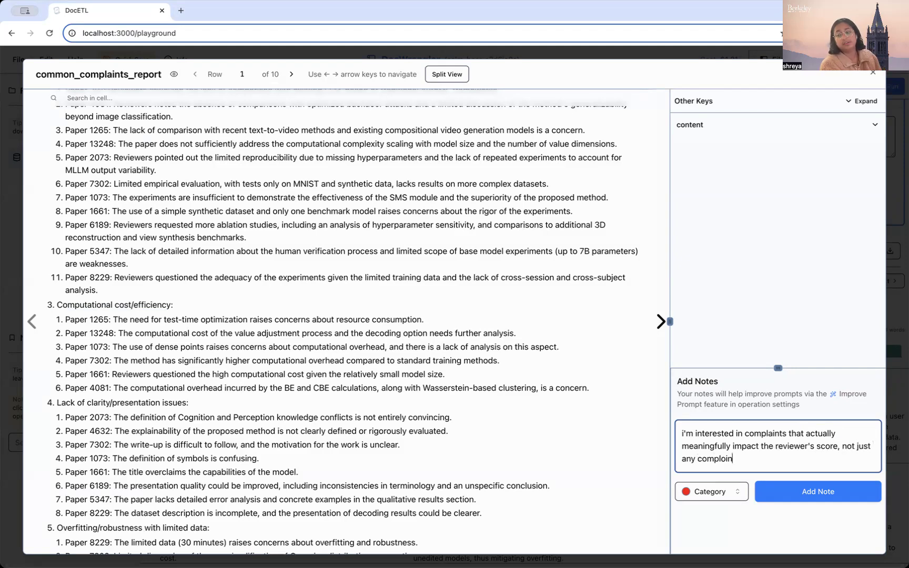
key("BackSpace")
key("BackSpace")
key("BackSpace")
key("BackSpace")
type("aint")
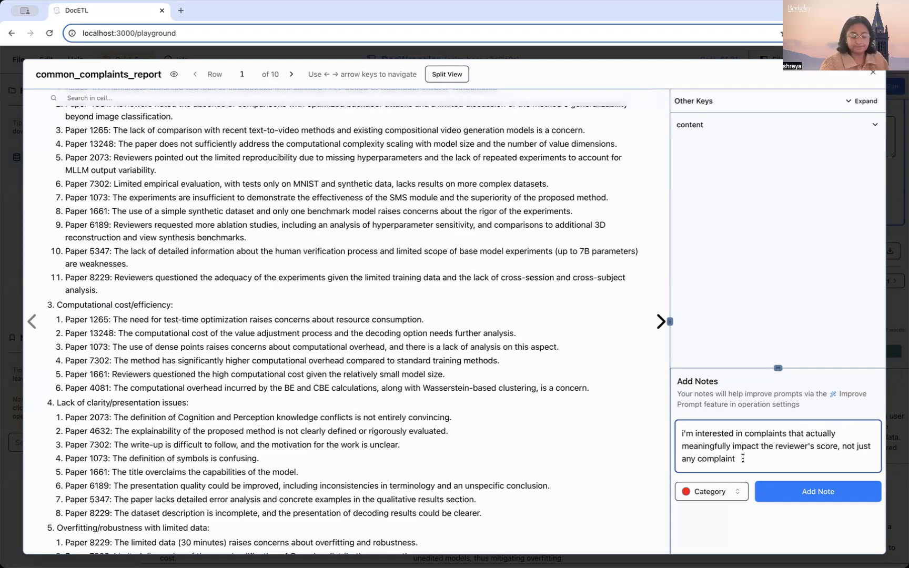
- Complete the note's ending as "not just any complaint/complaints that seem small" and add it to the first report
type(" (or the c")
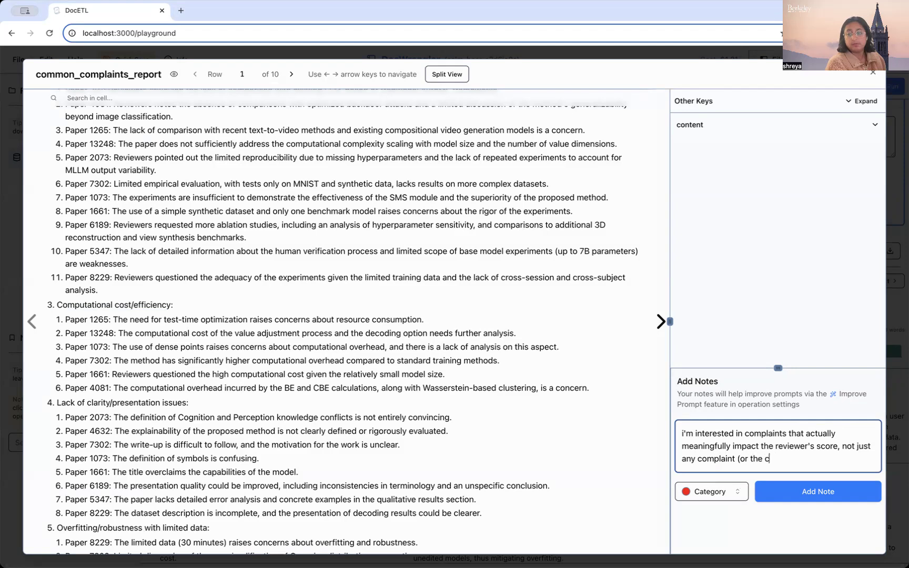
key("BackSpace")
key("BackSpace")
key("BackSpace")
key("BackSpace")
key("BackSpace")
key("BackSpace")
key("BackSpace")
type("/compa")
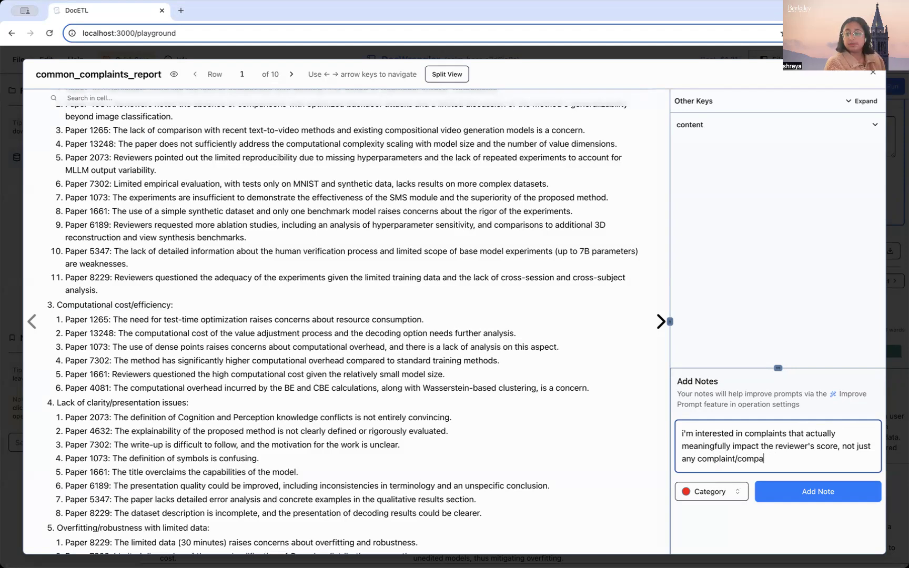
key("BackSpace")
type("laints that ")
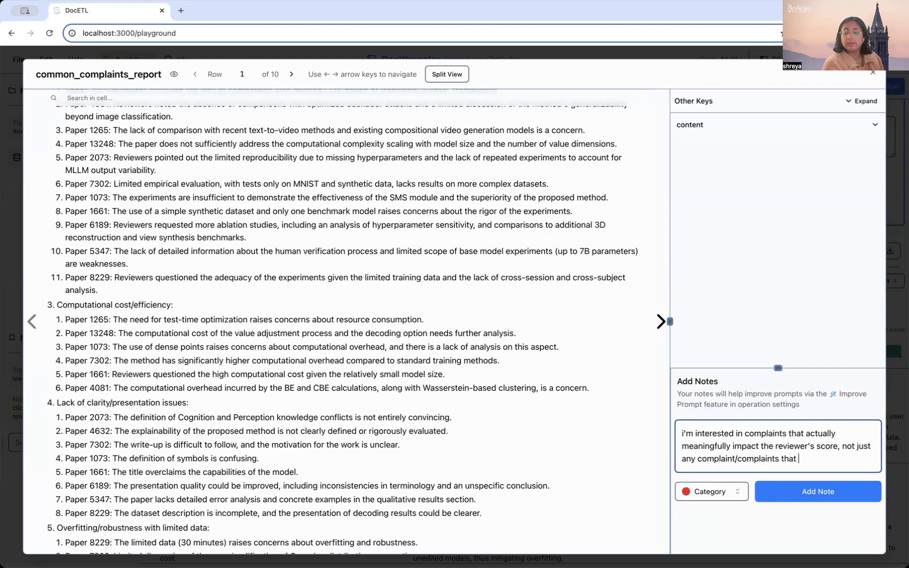
type("seem ")
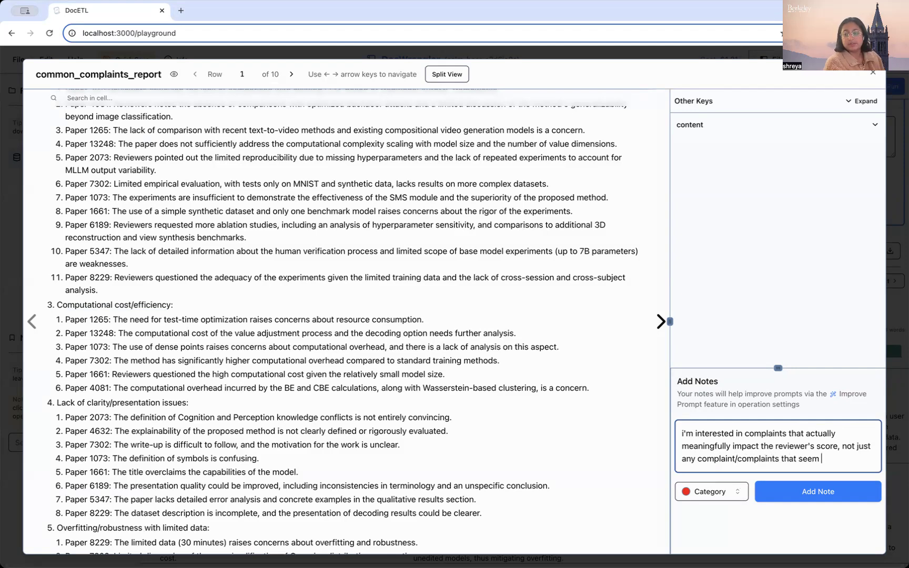
type("small")
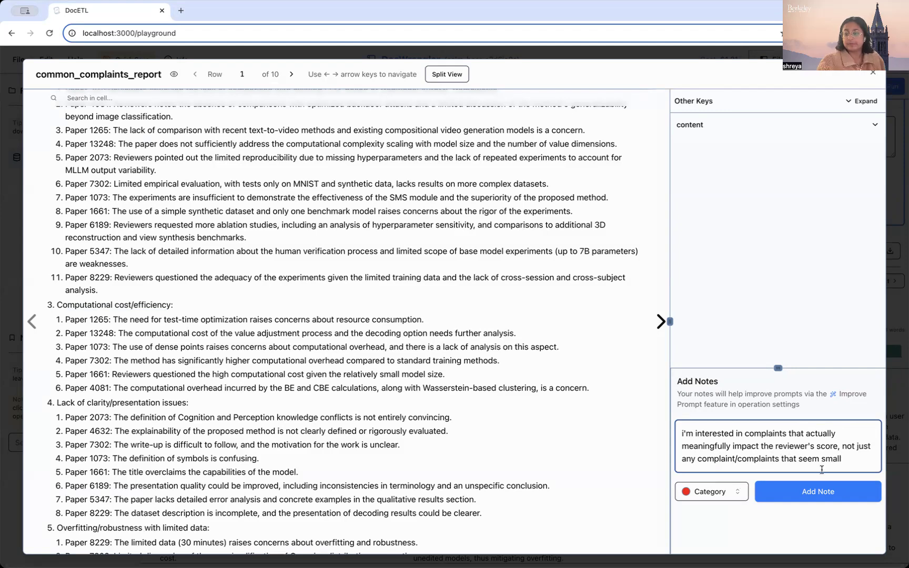
left_click(837, 499)
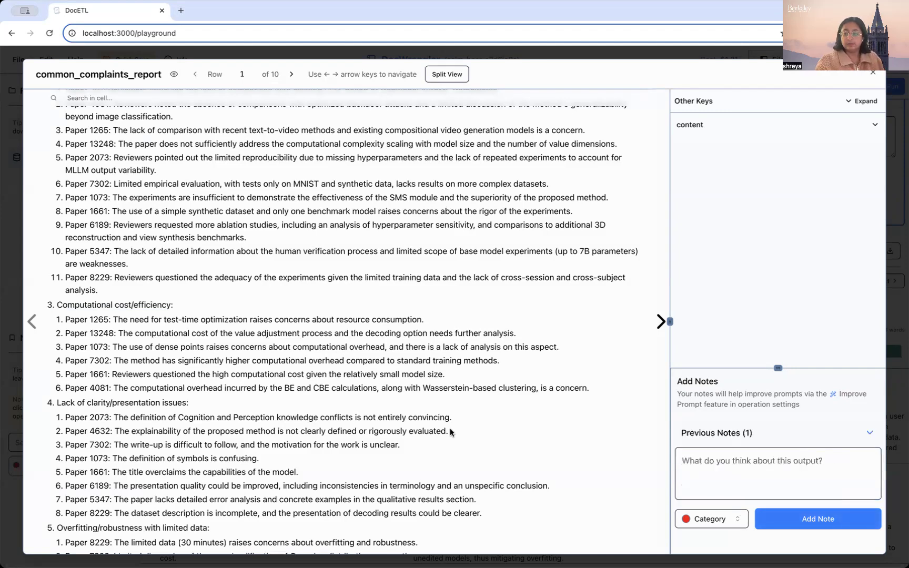
- Review the first report's remaining complaint themes, focusing on the limited novelty part of the sixth theme and comparing it with the earlier themes
scroll(364, 387, "down", 2)
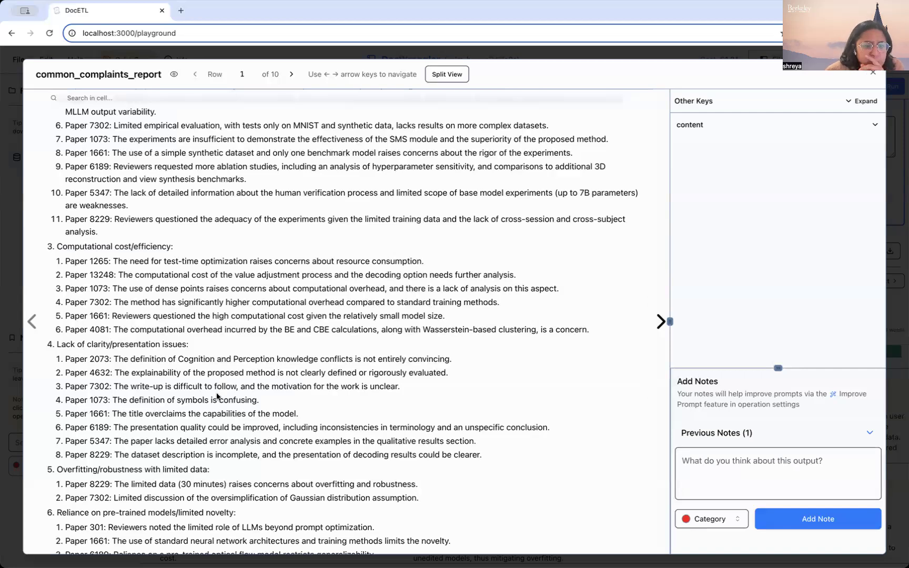
scroll(202, 410, "down", 1)
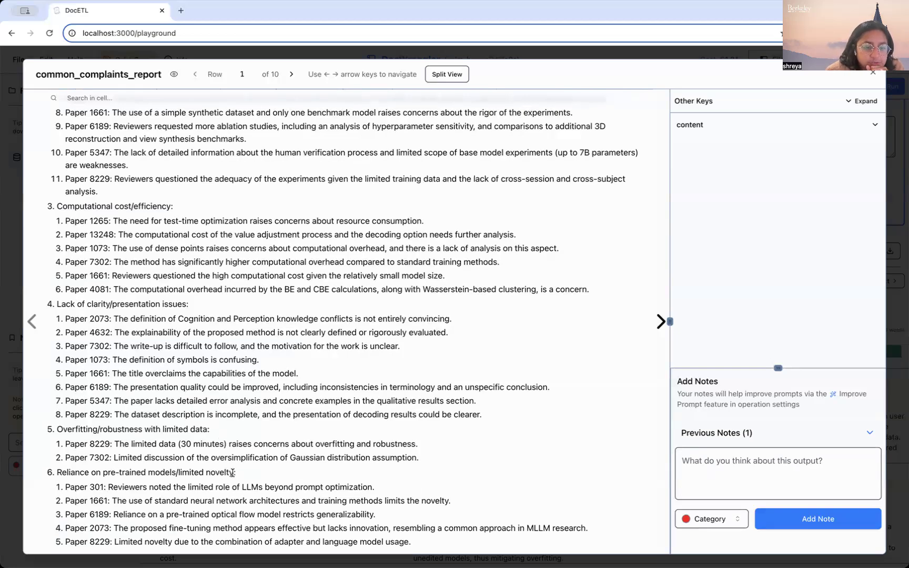
mouse_move(232, 472)
left_mouse_down()
mouse_move(156, 473)
mouse_move(232, 473)
left_mouse_up()
left_click(174, 473)
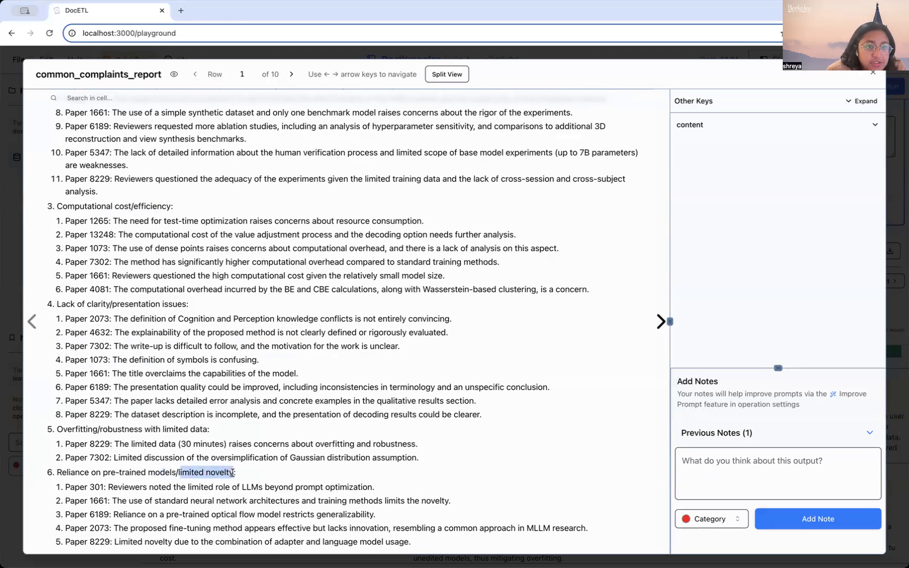
scroll(232, 473, "up", 3)
scroll(233, 473, "up", 5)
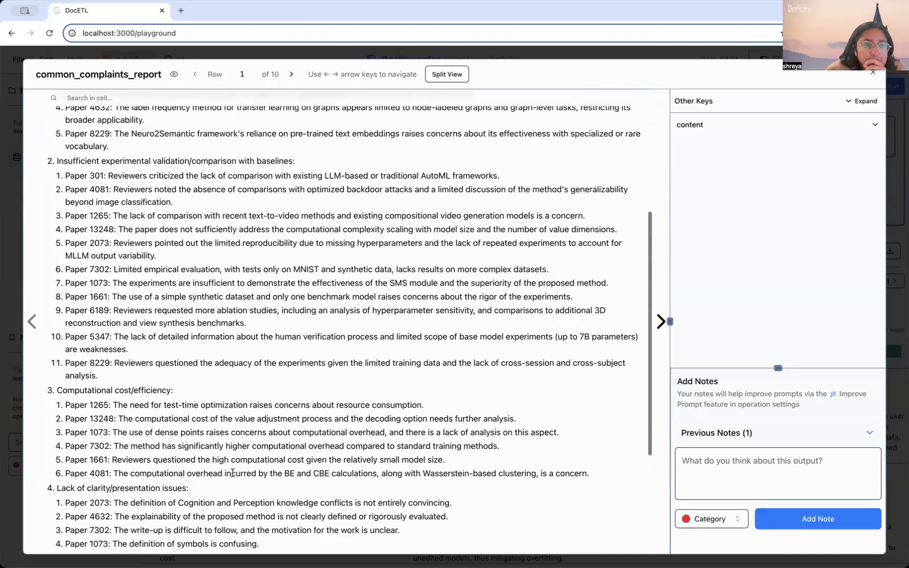
scroll(232, 473, "up", 2)
scroll(233, 472, "up", 5)
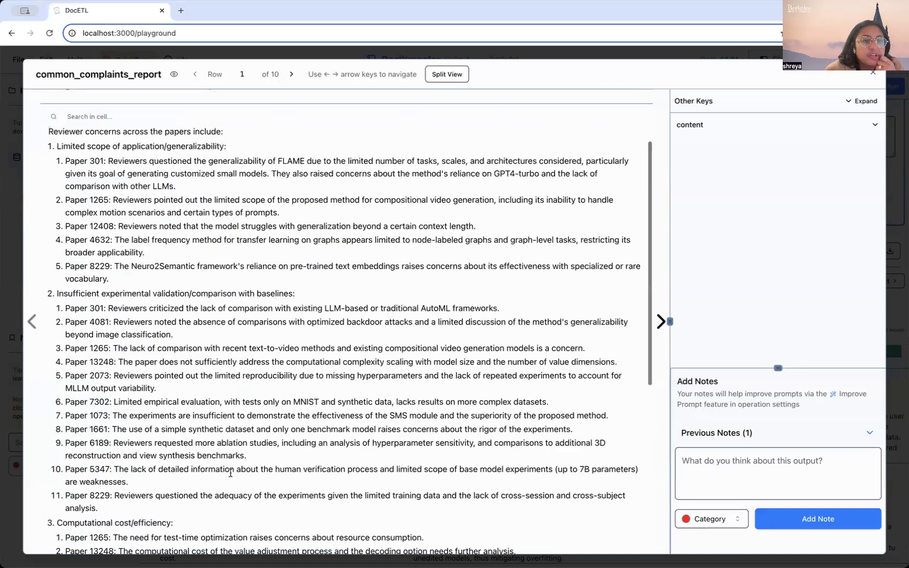
scroll(233, 473, "down", 15)
left_click(180, 475)
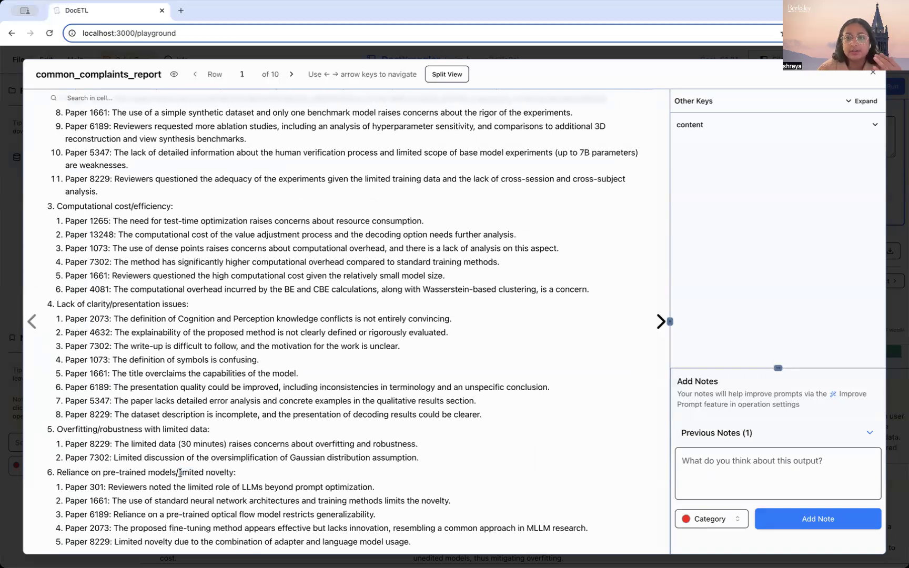
- Add a second note to the first report: "i want a drill down into limited novelty complaints"
left_click(709, 476)
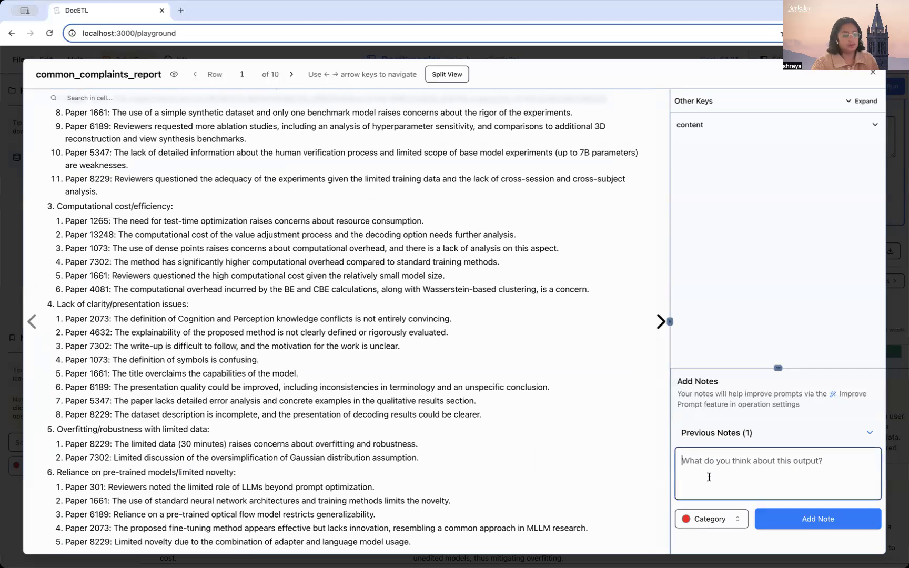
type("I want a drill down ")
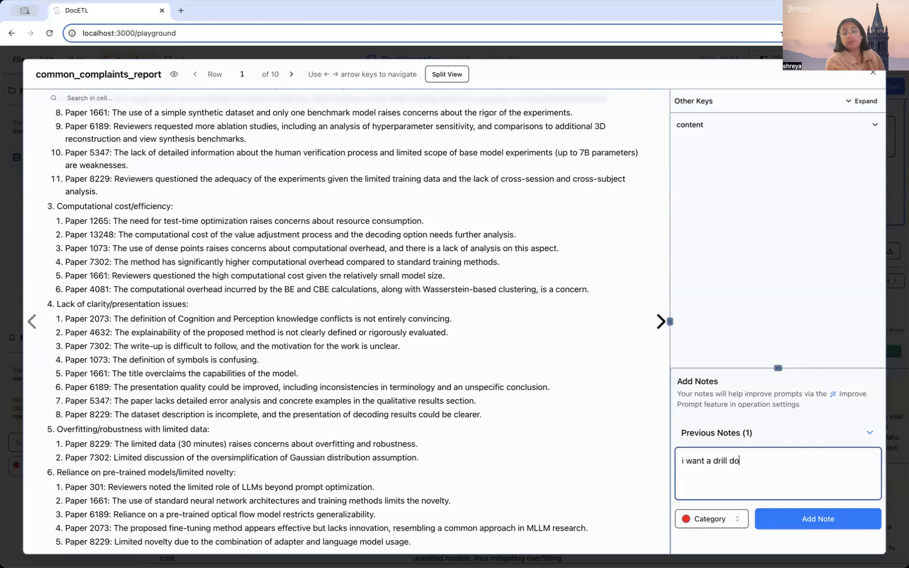
type("into limited ")
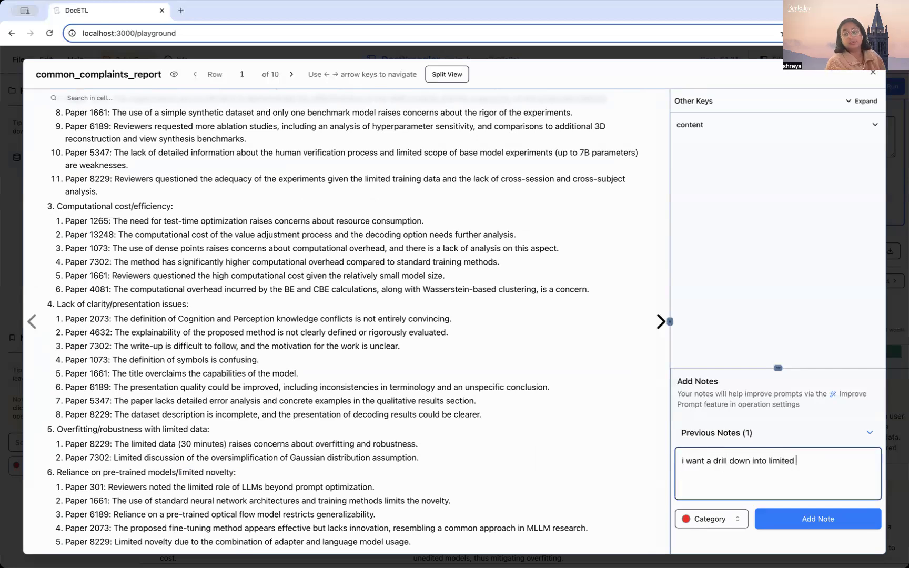
type("novelty complaints")
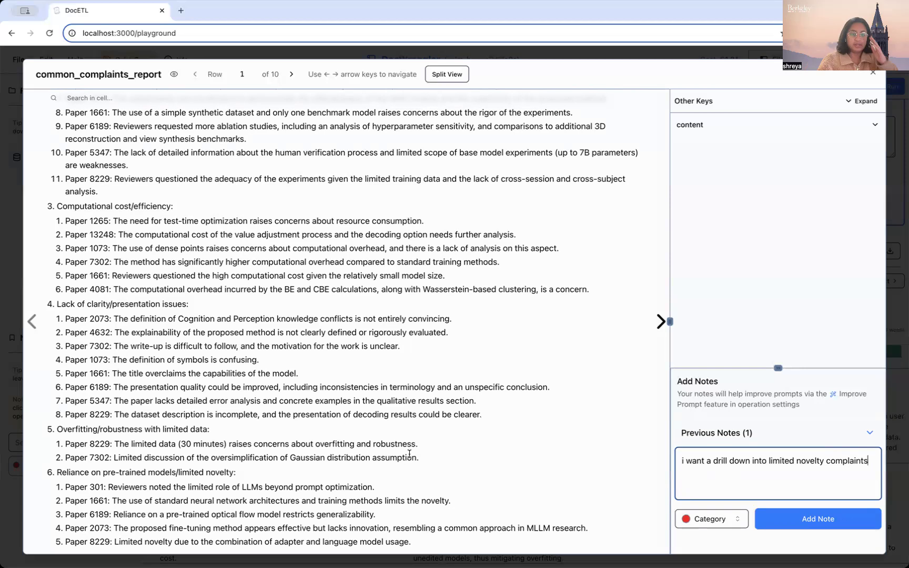
left_click(781, 525)
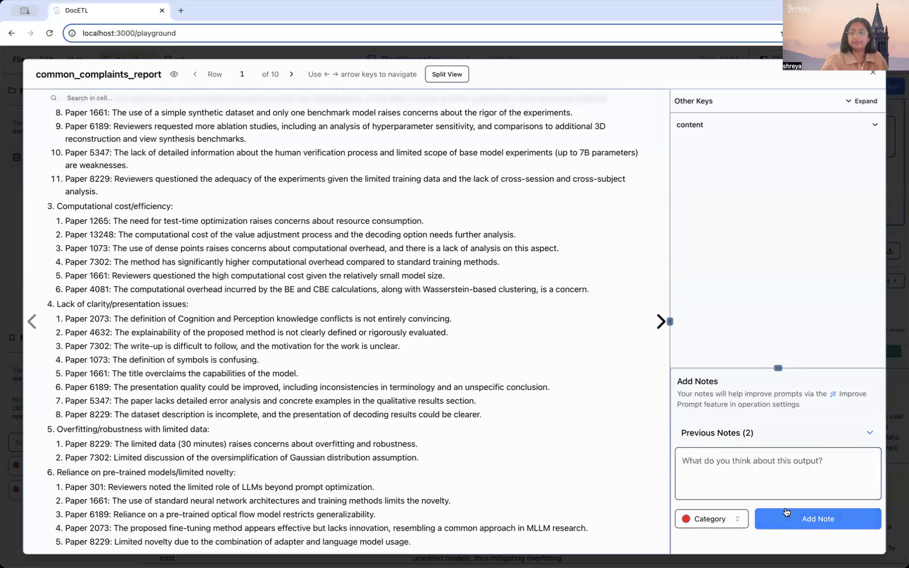
- Add this note to the second report: "we should have at least 3 categories of complaints extracted, with supporting evidence from many papers/reviews"
left_click(660, 322)
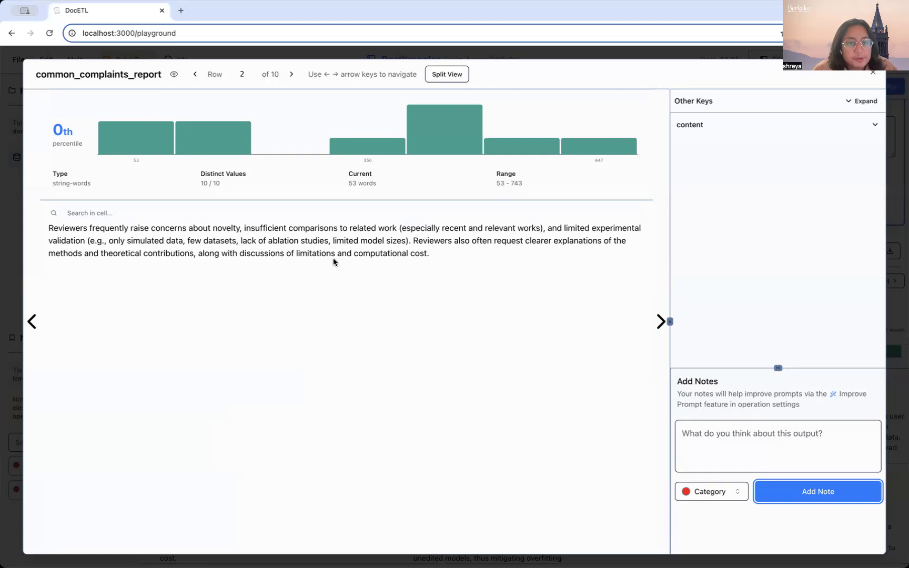
triple_click(79, 230)
left_click(380, 316)
left_click(727, 439)
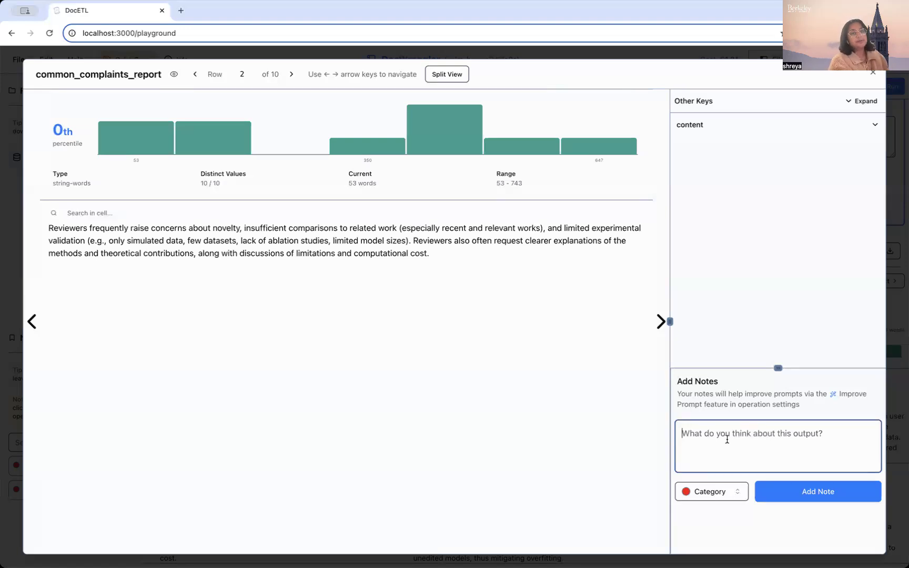
type("we should have at least ")
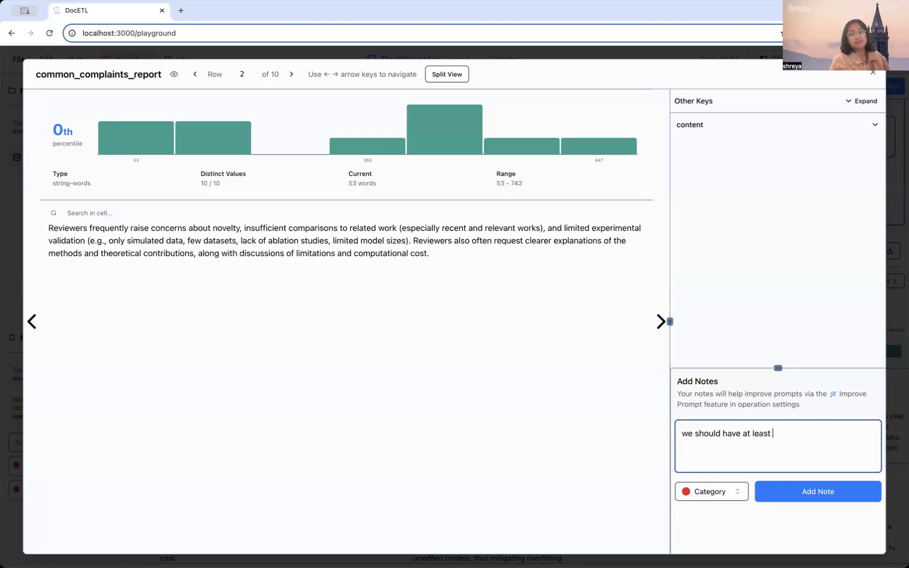
type("3 categori")
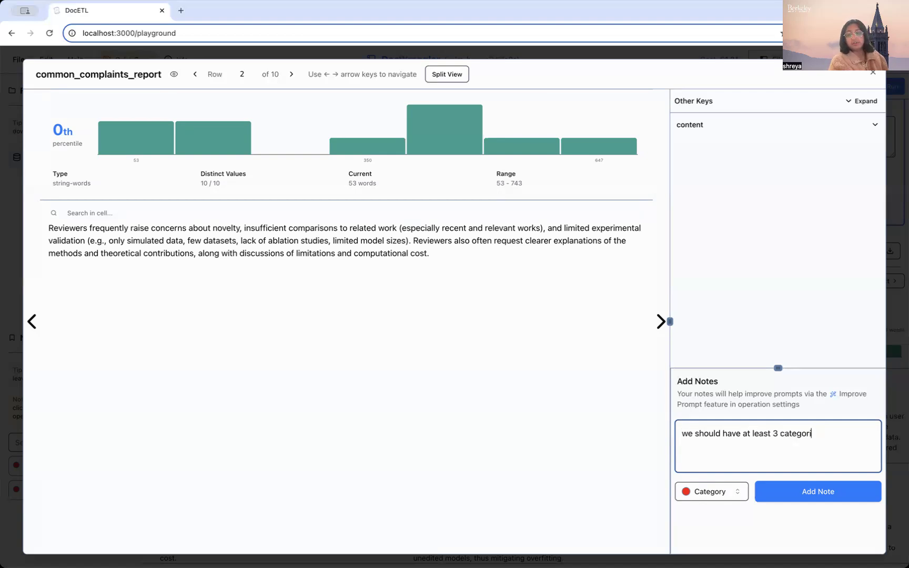
type("es of complaints extractied")
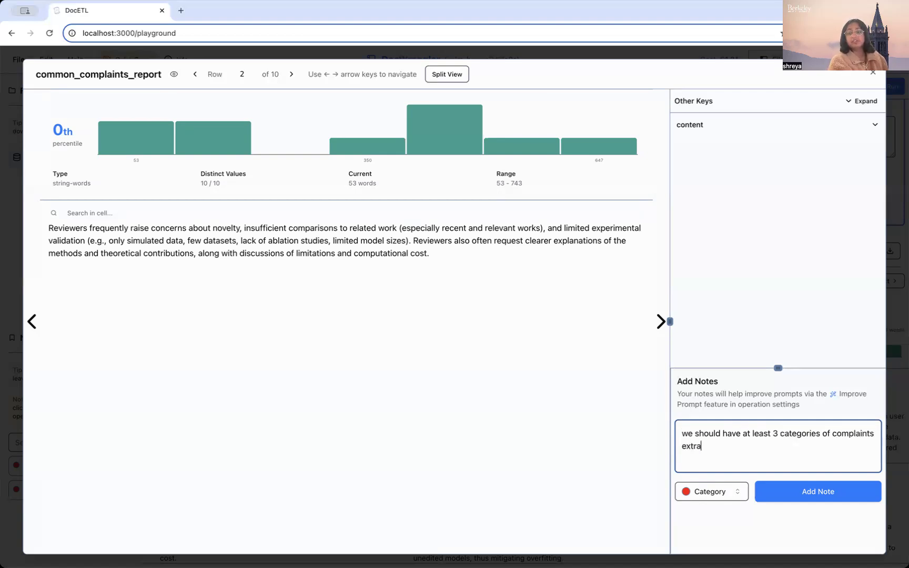
key("BackSpace")
key("BackSpace")
key("BackSpace")
type("ed, with su")
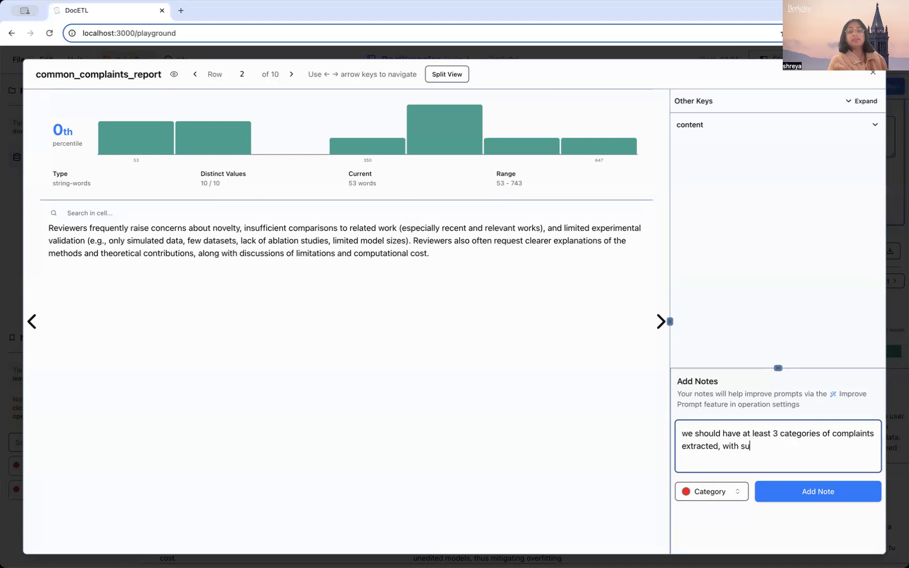
type("pporting evidenc")
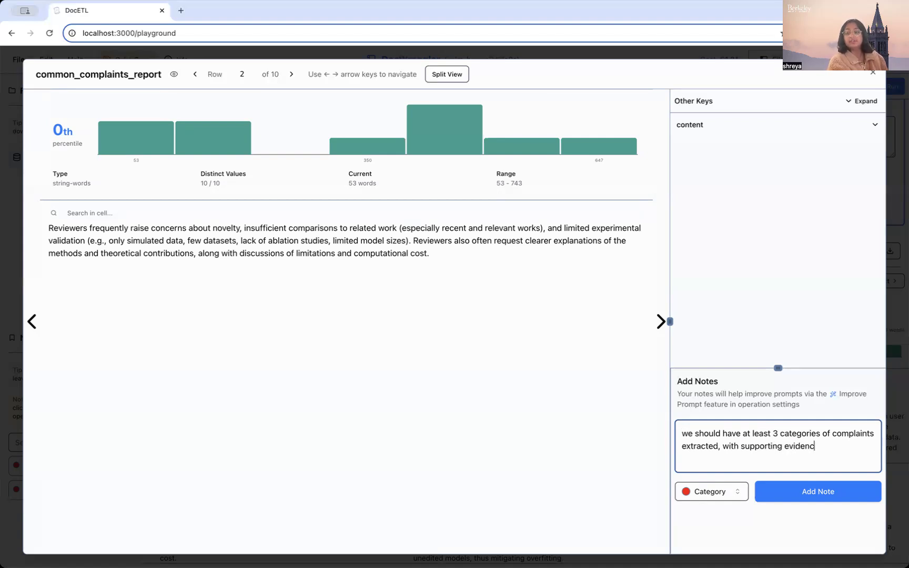
type("e from many pap")
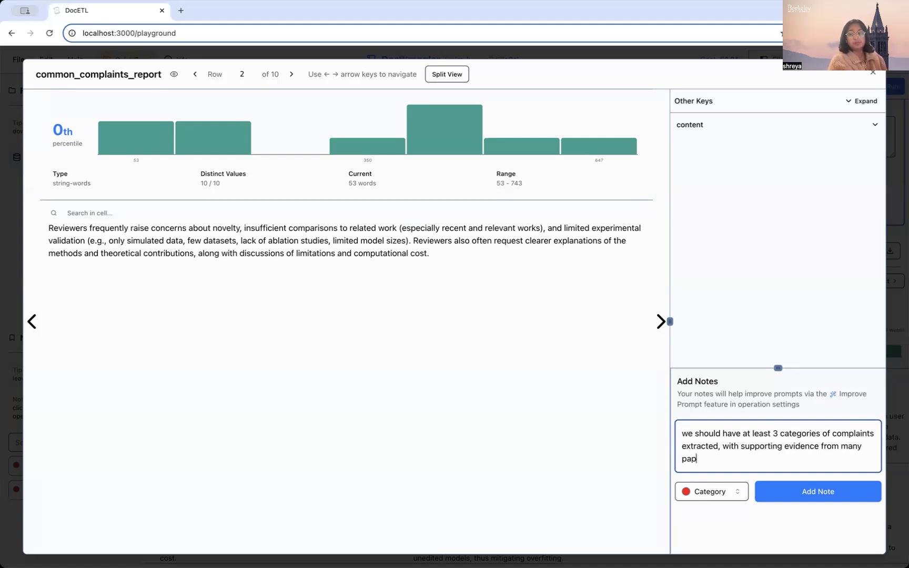
type("ers/reviews")
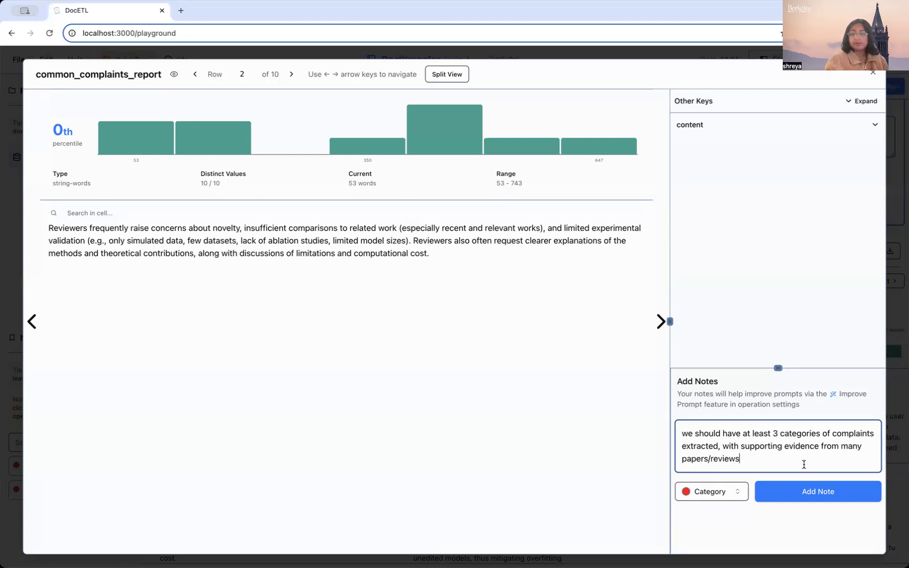
left_click(811, 494)
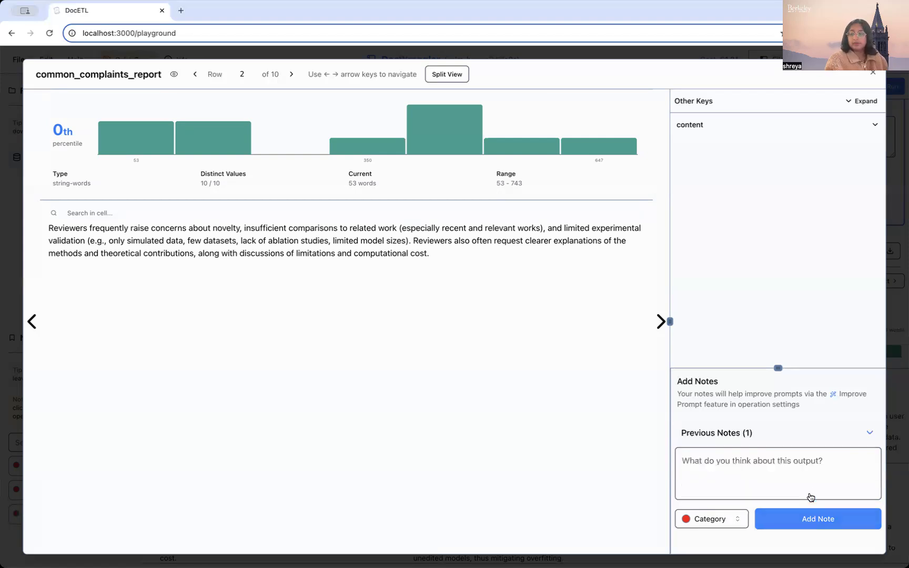
- Review the third report's general complaint themes and its list of complaints specific to individual papers
left_click(660, 322)
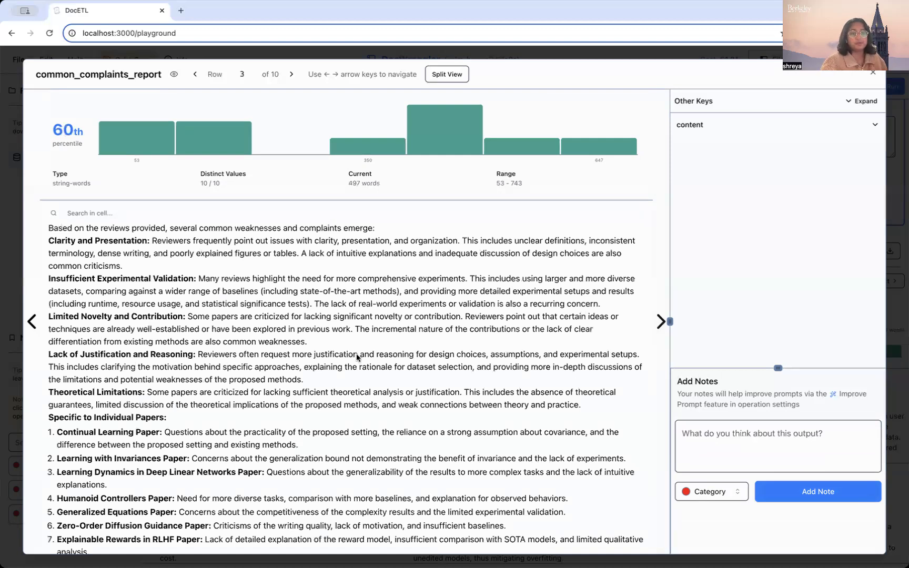
scroll(357, 358, "down", 1)
scroll(356, 357, "down", 3)
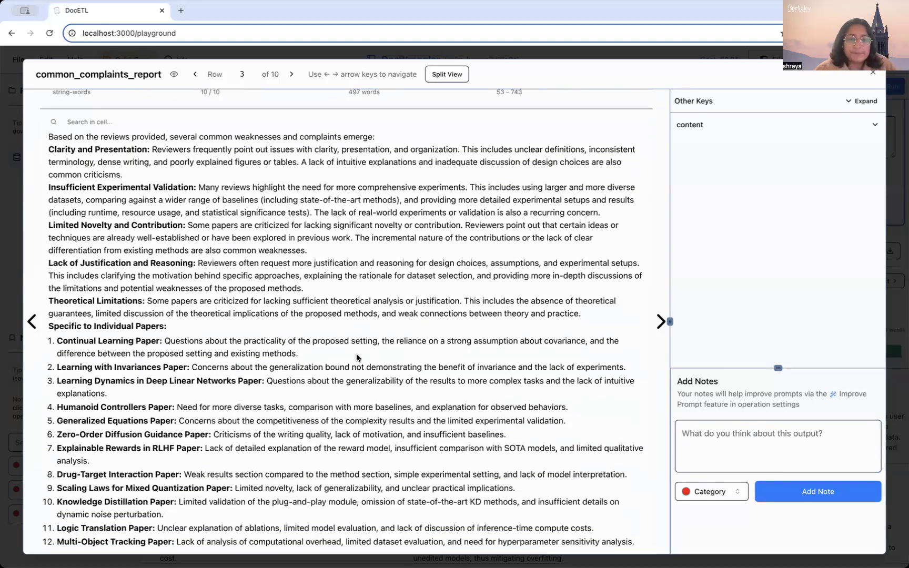
scroll(356, 358, "up", 3)
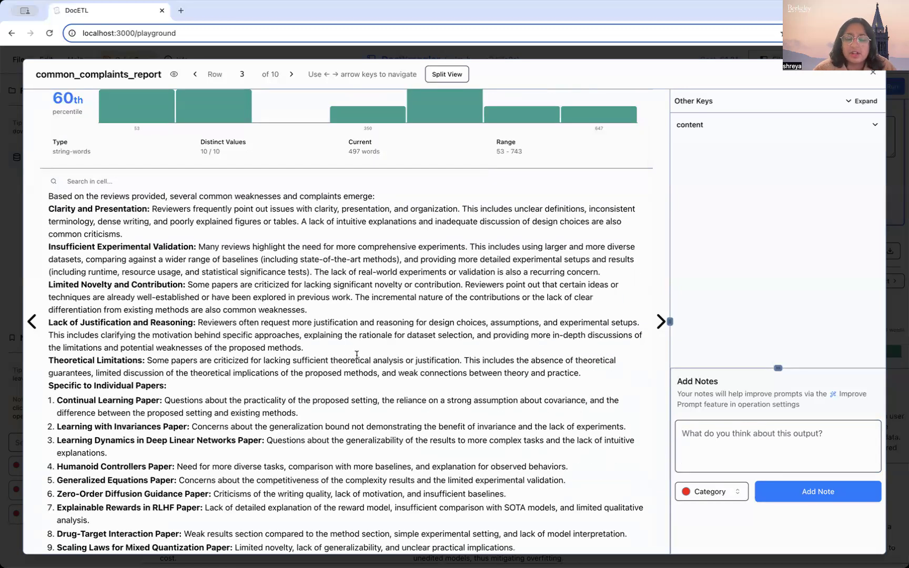
scroll(357, 354, "down", 3)
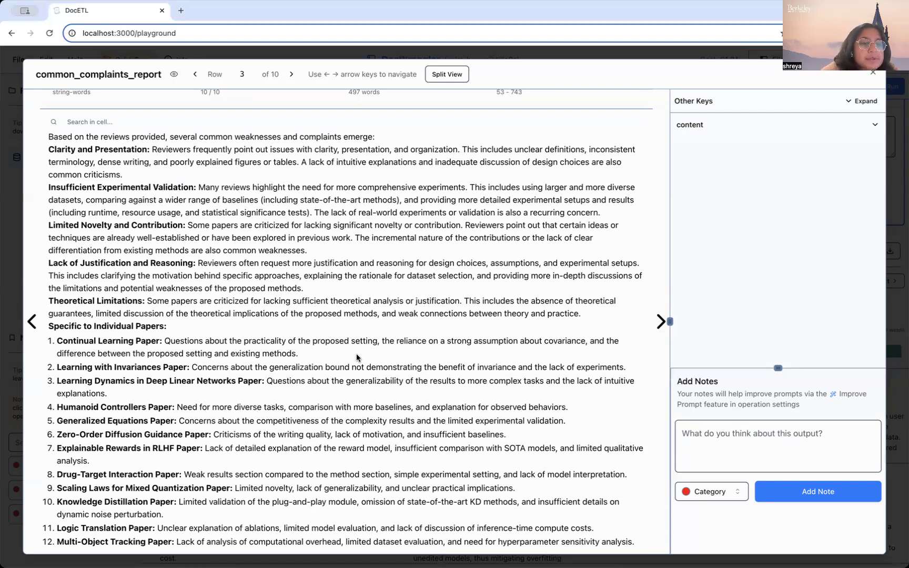
scroll(355, 358, "up", 2)
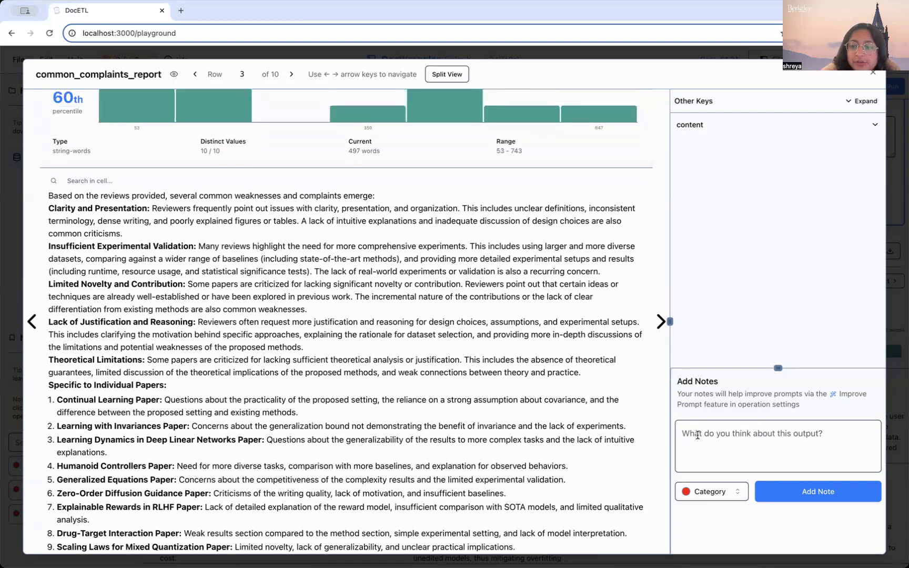
scroll(497, 337, "down", 2)
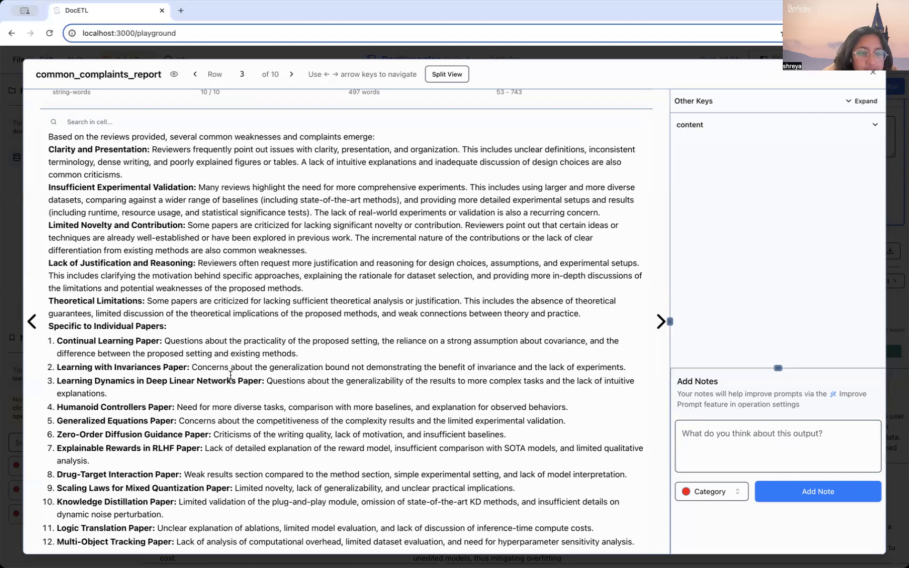
scroll(172, 340, "up", 3)
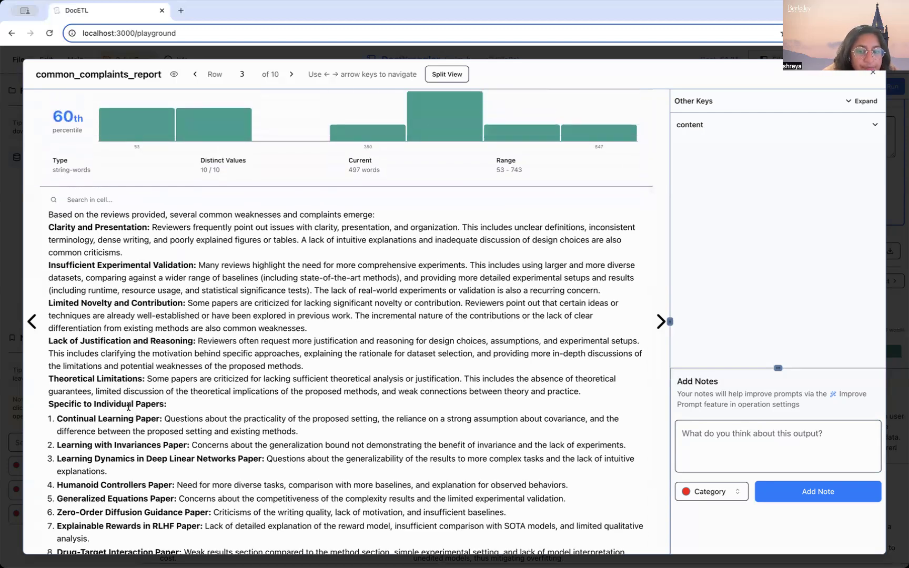
- Add this note to the third report: "i'm only interested in common weaknesses"
left_click(724, 435)
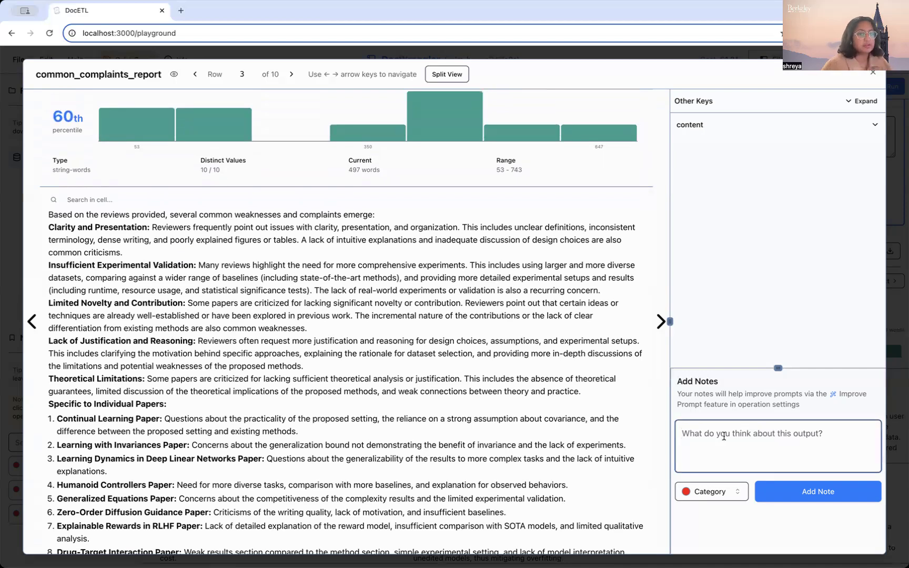
type("i'm only in")
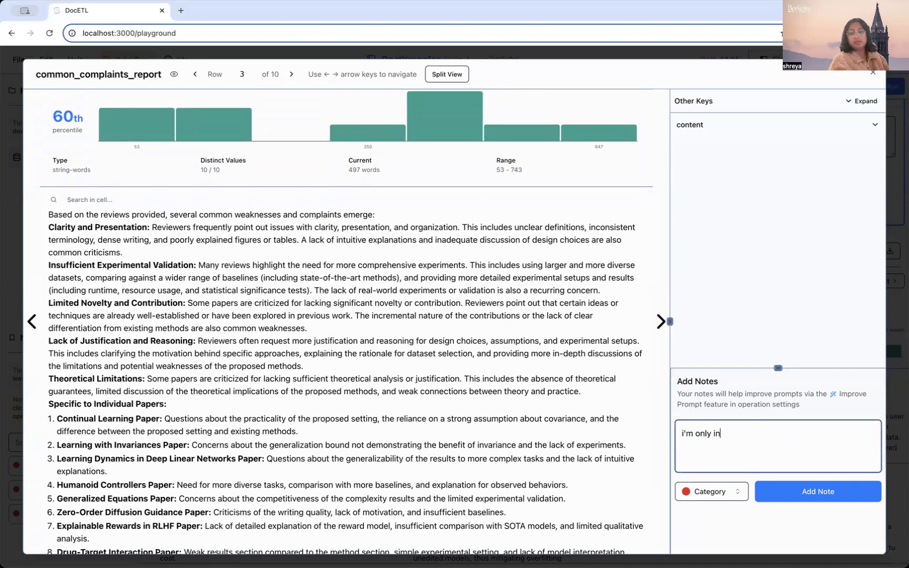
type("terested in comm")
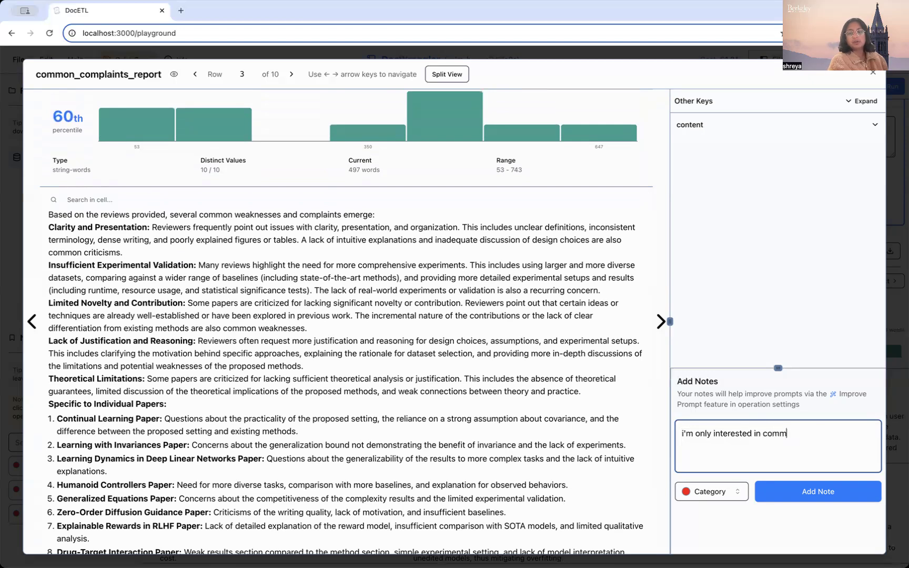
type("on weaknesses.")
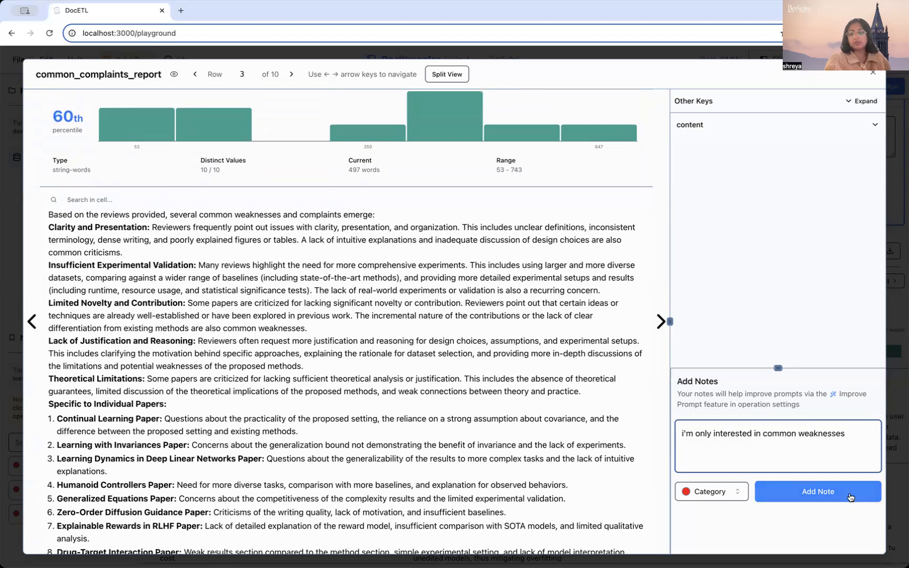
left_click(836, 495)
- Add this note to the fourth report: "cite the sources -- there should be at least 3 reviews per complaint"
left_click(660, 330)
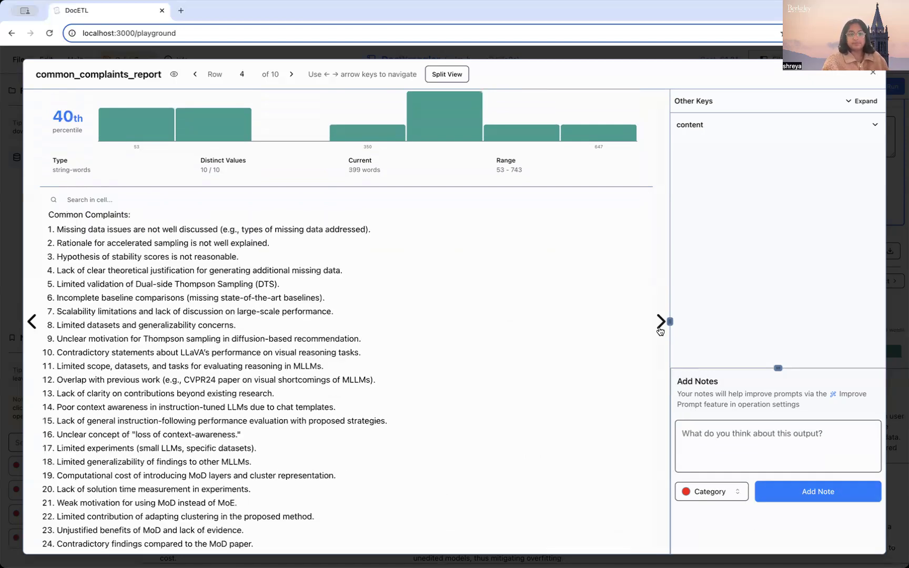
scroll(412, 376, "down", 5)
left_click(761, 442)
type("cite the sources ")
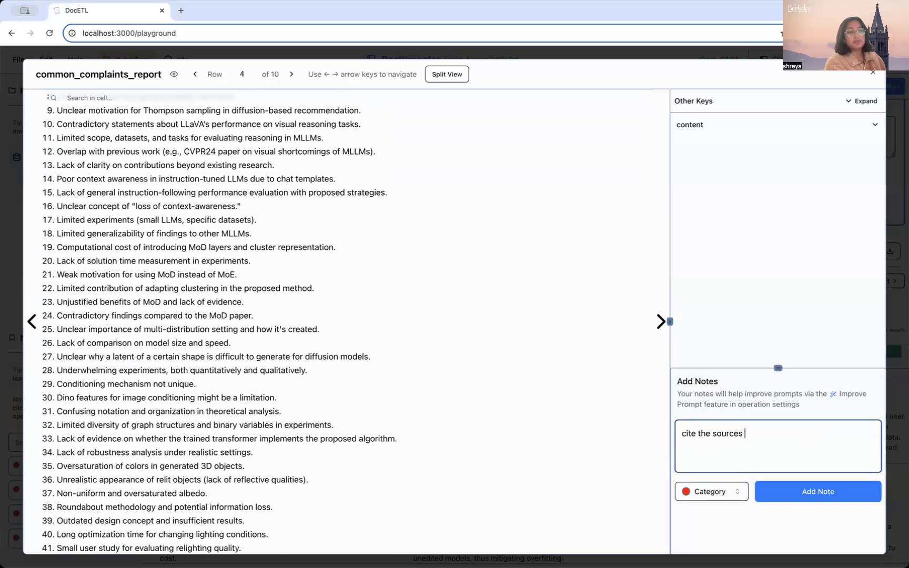
type("-- there should be at least 3 r")
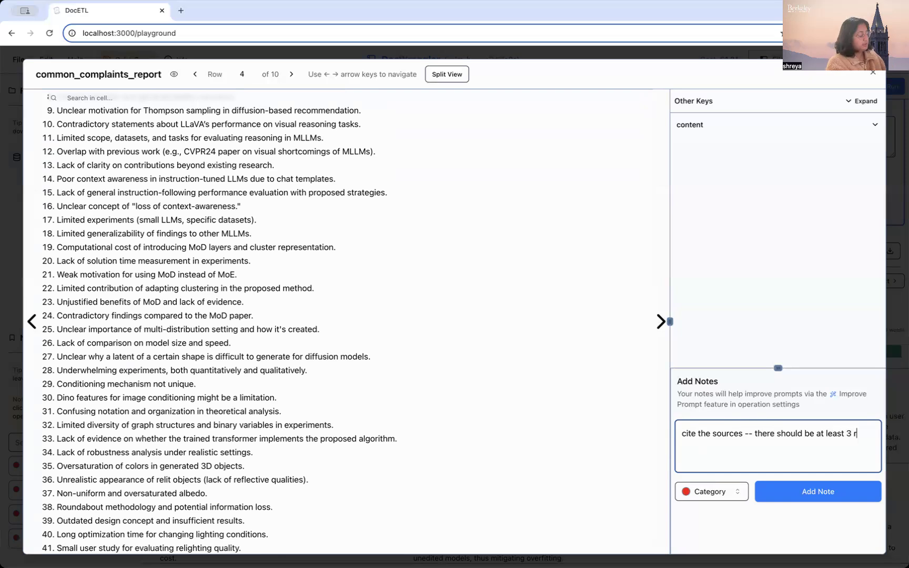
type("eviews per c")
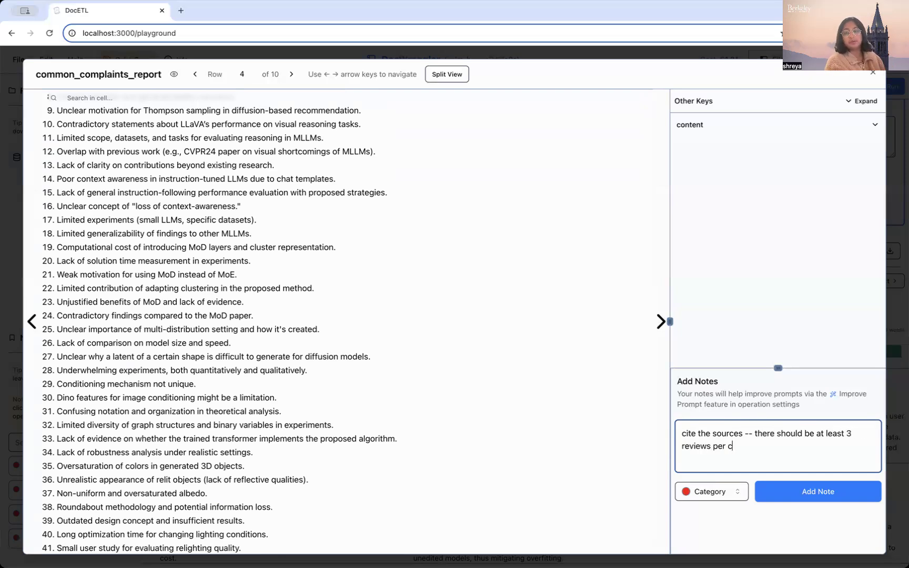
type("omplaint")
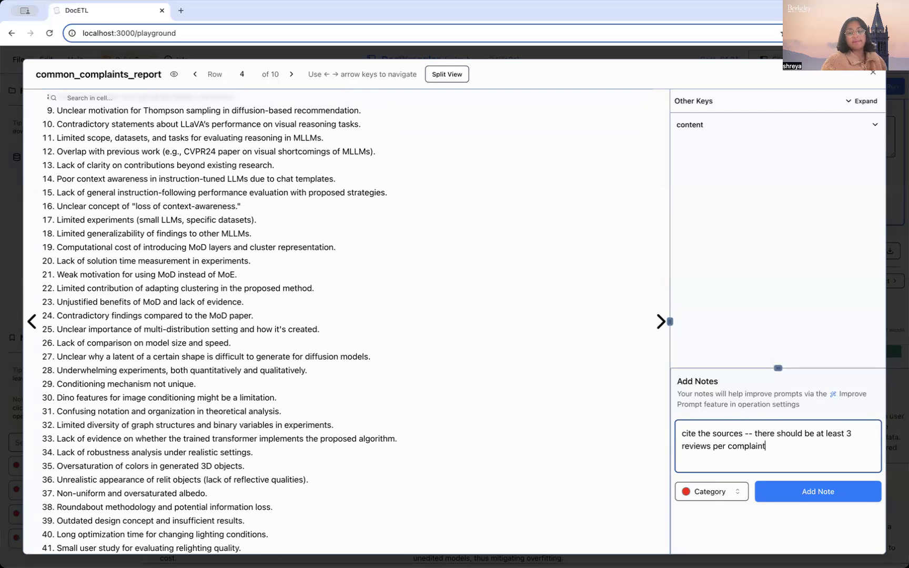
left_click(786, 494)
- Add this note to the fifth report: "presentation / clarity weaknesses should be its own section"
left_click(663, 321)
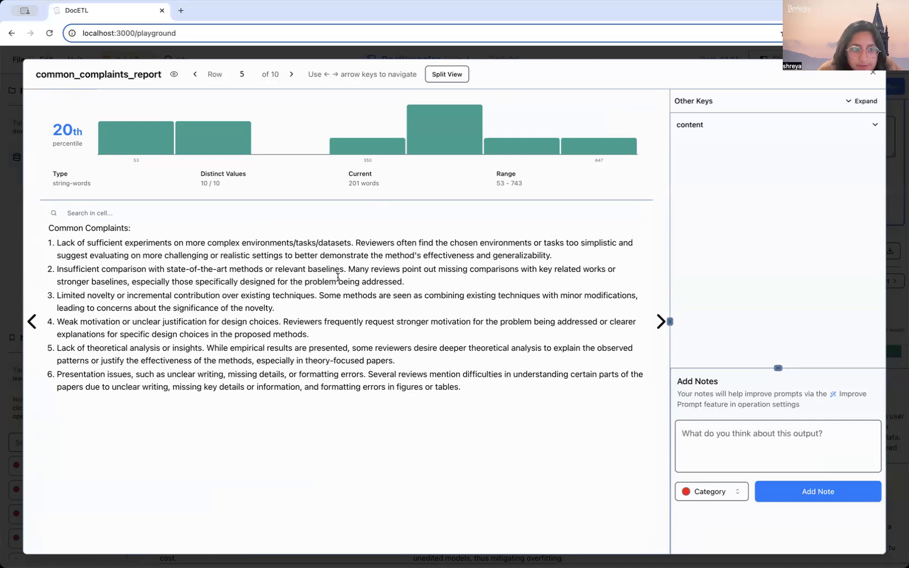
left_click(693, 424)
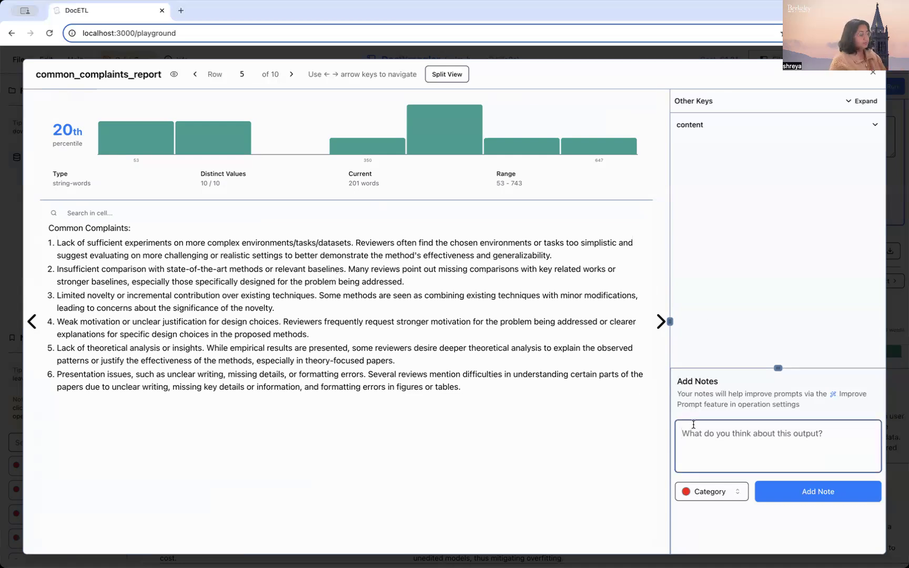
type("presentation errors")
key("BackSpace")
key("BackSpace")
key("BackSpace")
key("BackSpace")
key("BackSpace")
key("BackSpace")
type("wea")
key("BackSpace")
key("BackSpace")
key("BackSpace")
key("BackSpace")
type("/ clarity weaknesses should be its own section")
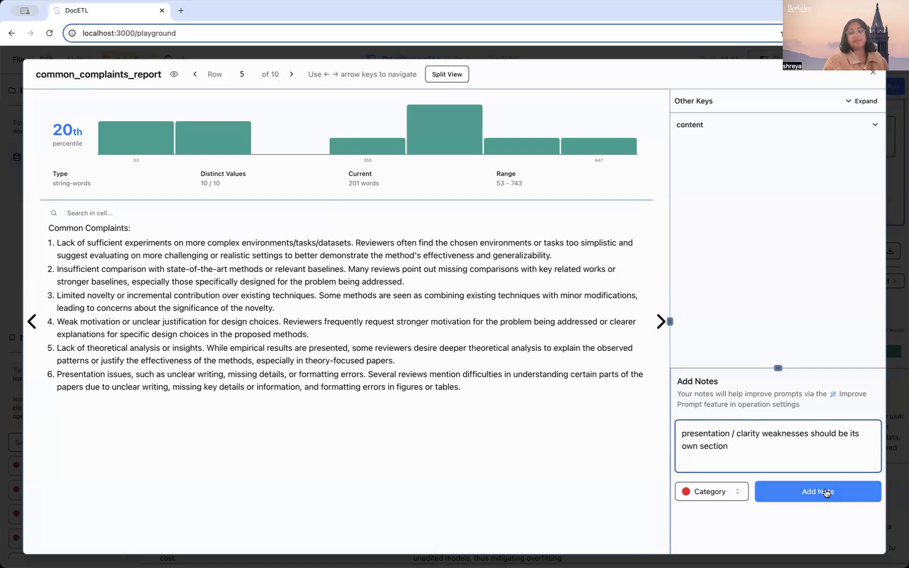
left_click(826, 493)
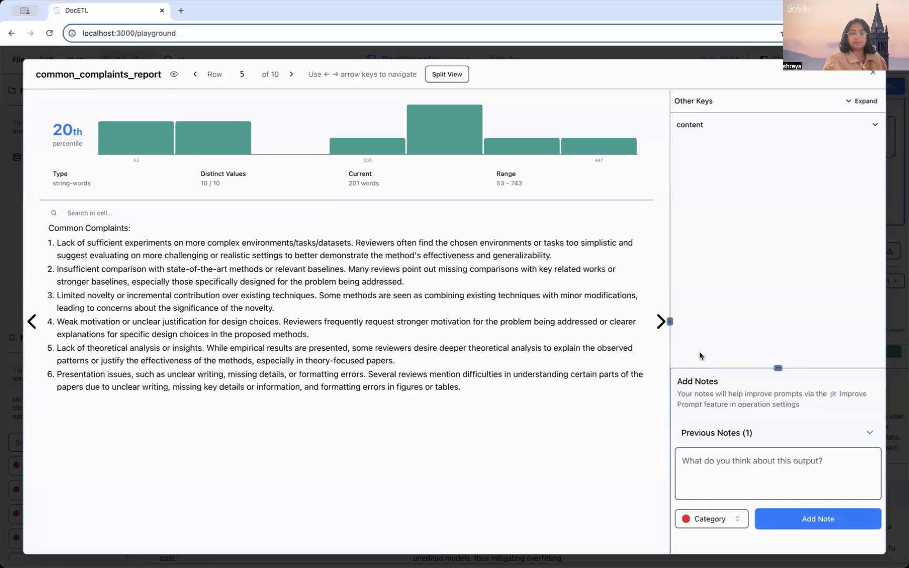
- Return from the sixth report to the pipeline and enlarge the operation area to fit the whole extract_common_complaints operation
left_click(659, 331)
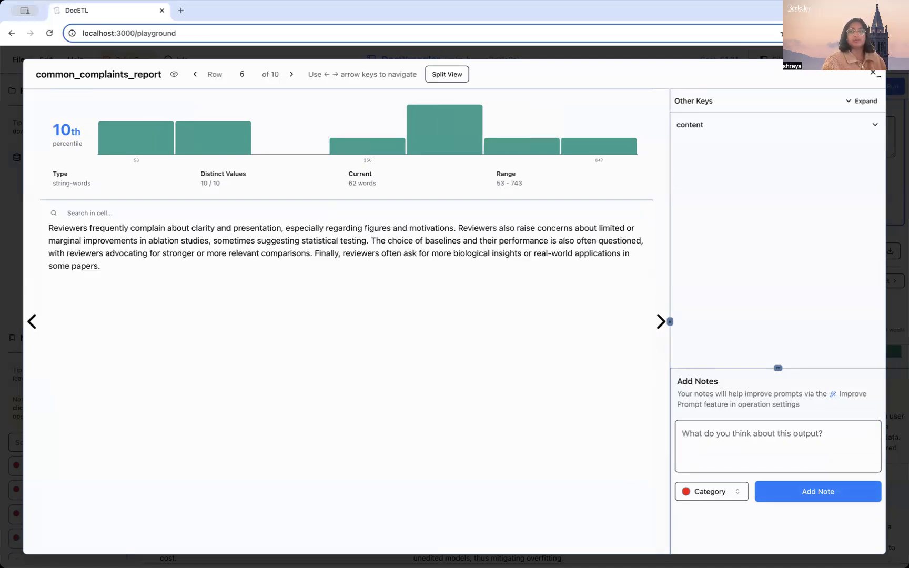
left_click(873, 72)
scroll(27, 461, "down", 2)
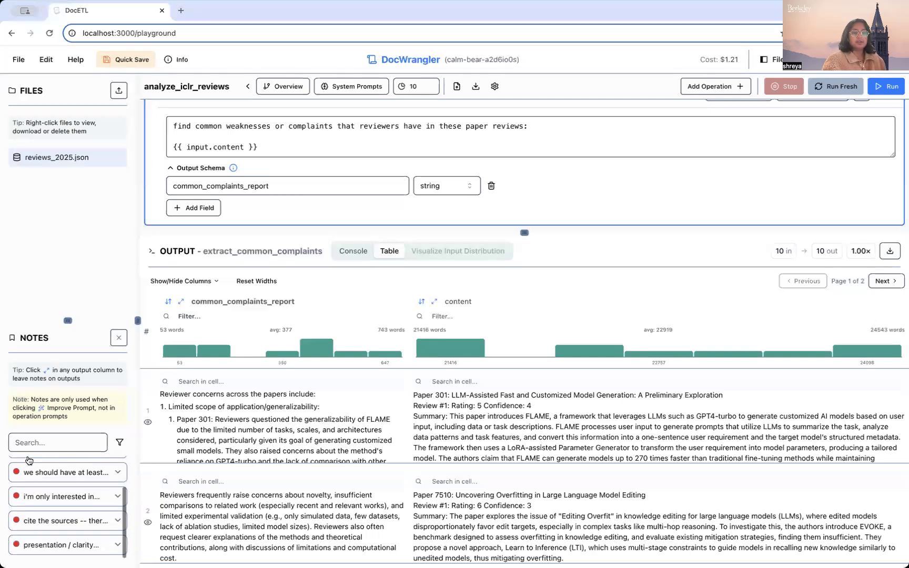
scroll(29, 479, "up", 2)
scroll(301, 208, "up", 1)
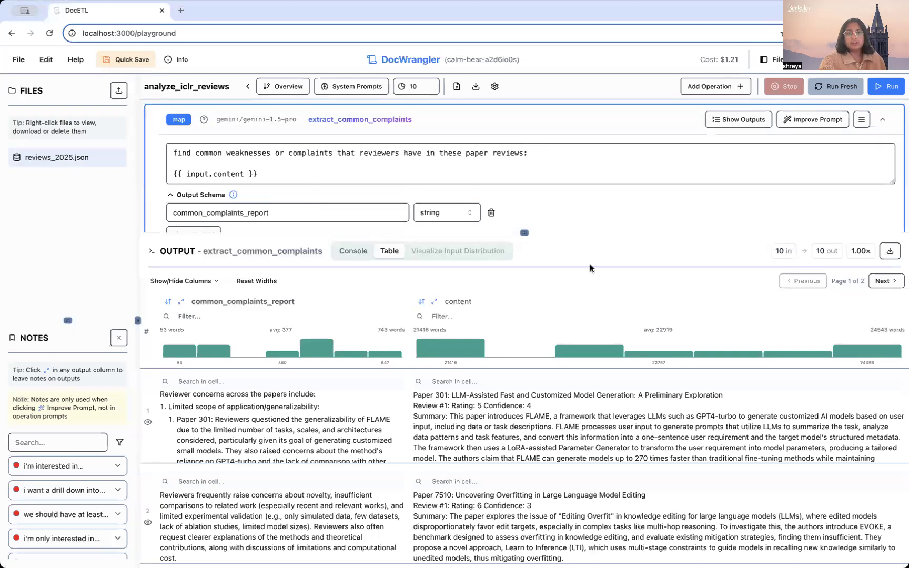
left_click_drag(524, 235, 524, 294)
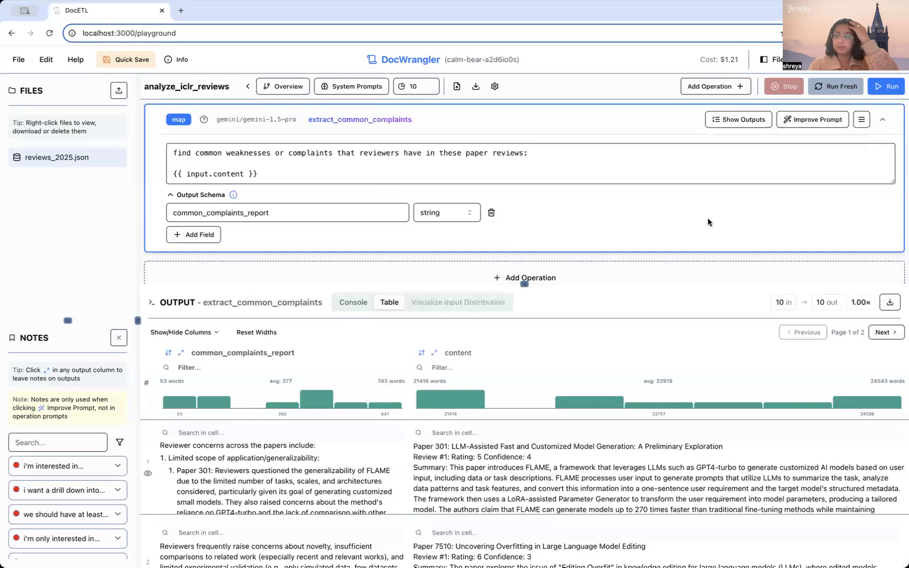
- Generate an improved prompt for extract_common_complaints from the collected notes, leaving the additional instructions blank
left_click(794, 126)
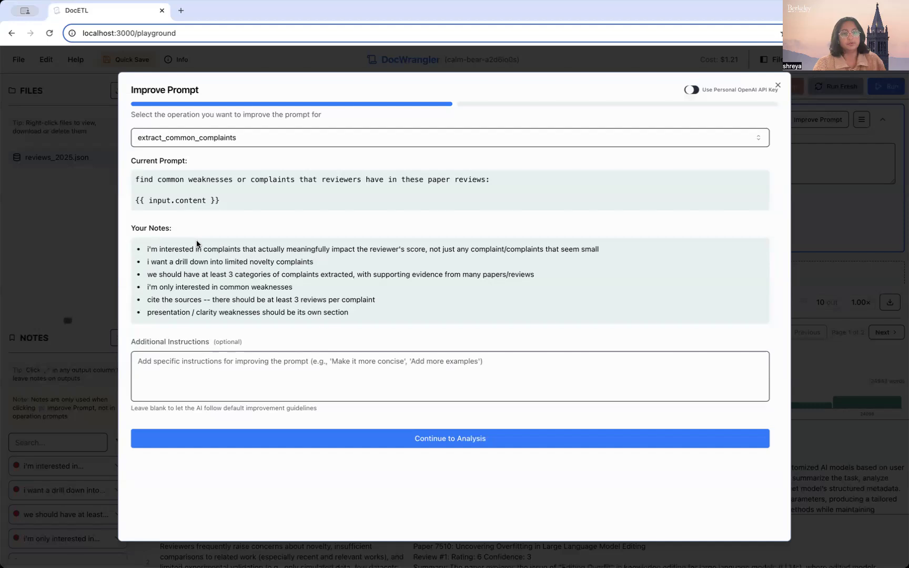
left_click(198, 375)
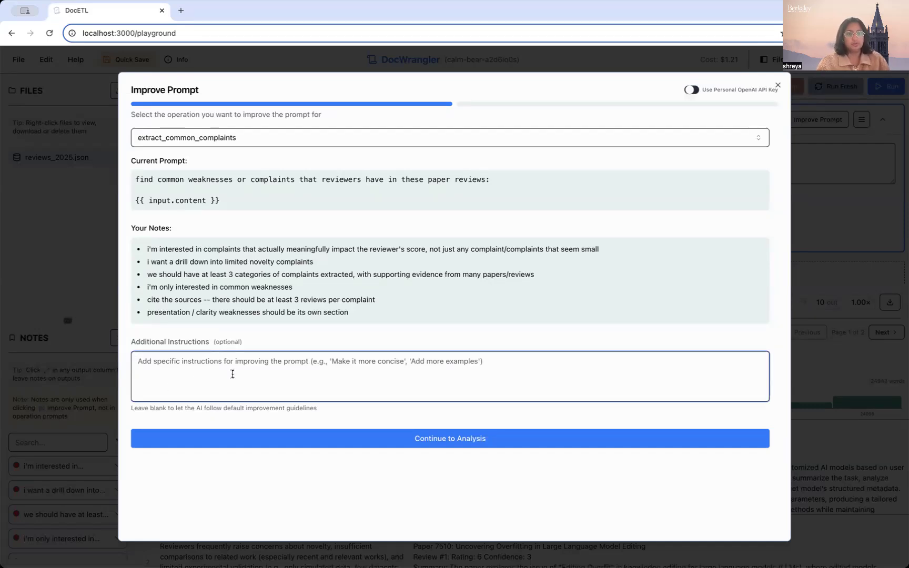
left_click(330, 406)
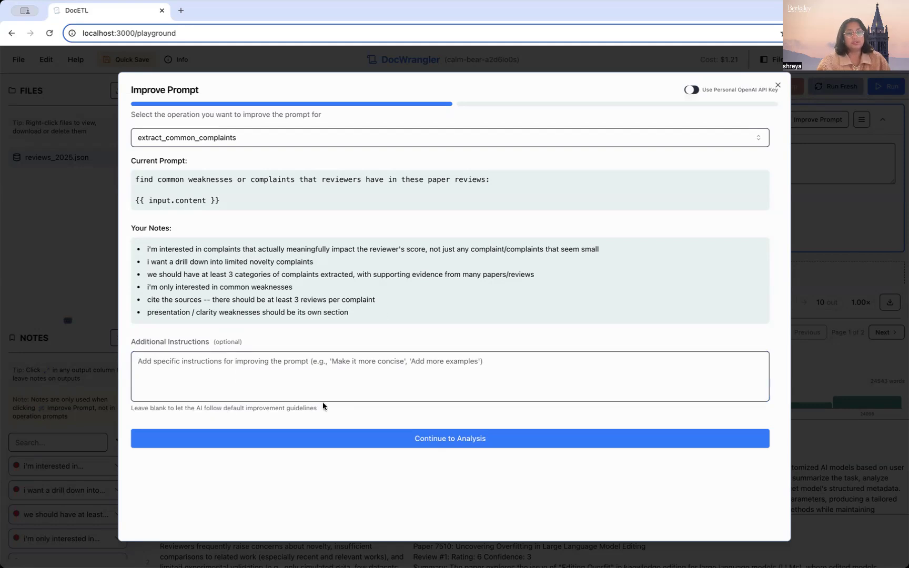
left_click(342, 443)
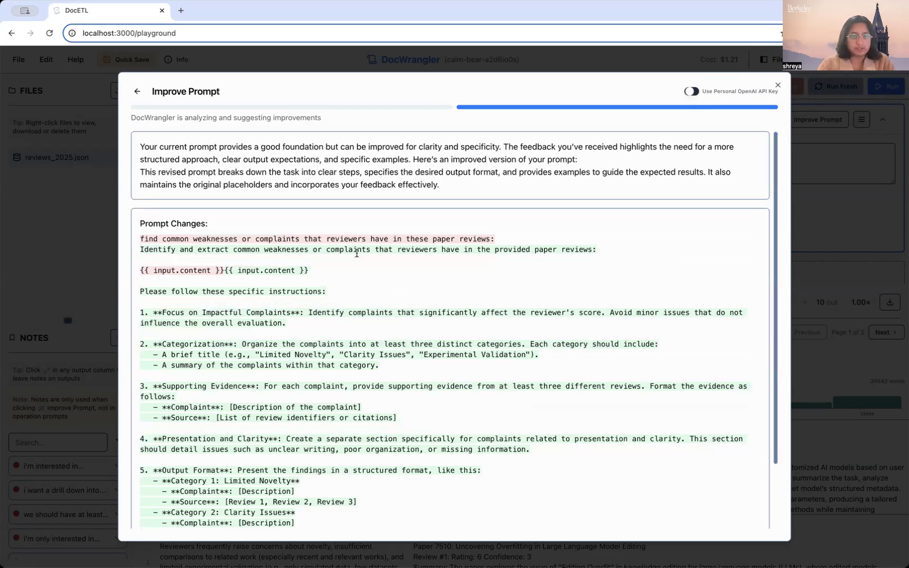
- Directly edit the suggested prompt's first instruction to read "Identify complaints that seem to affect the reviewer's score"
scroll(171, 308, "down", 2)
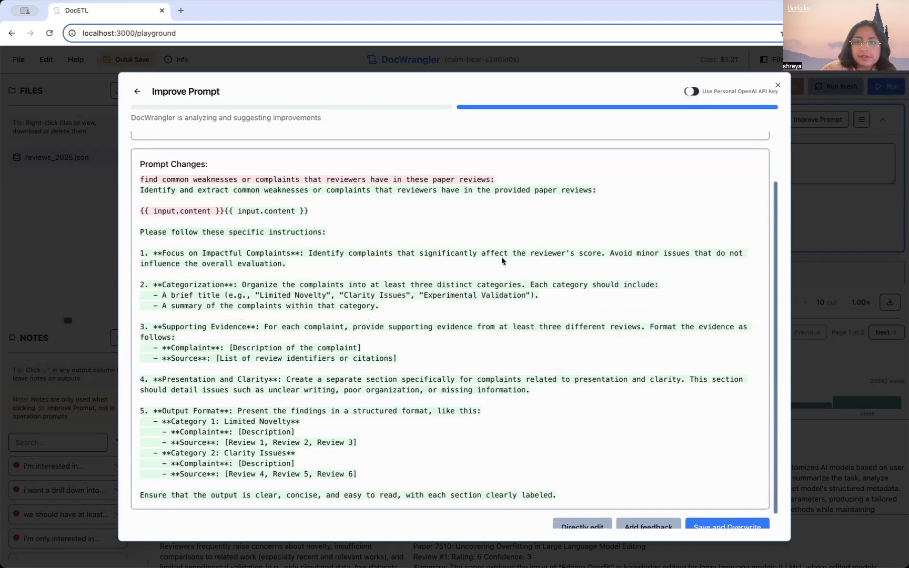
scroll(504, 256, "down", 1)
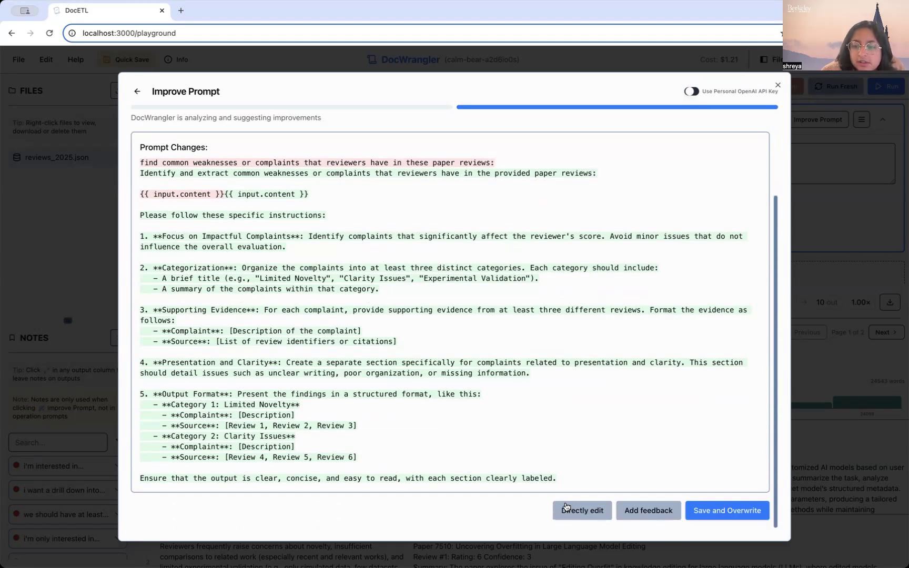
left_click(566, 507)
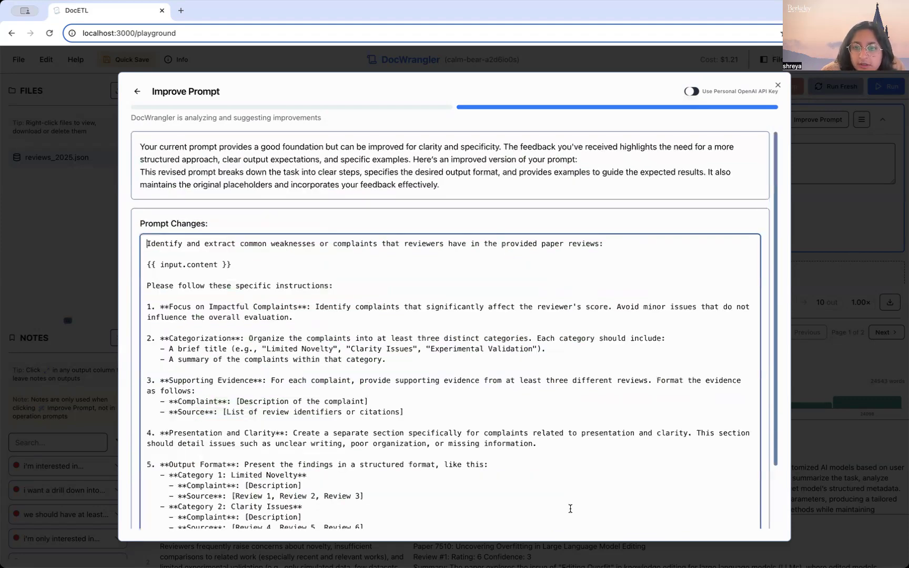
double_click(432, 304)
type("seem to")
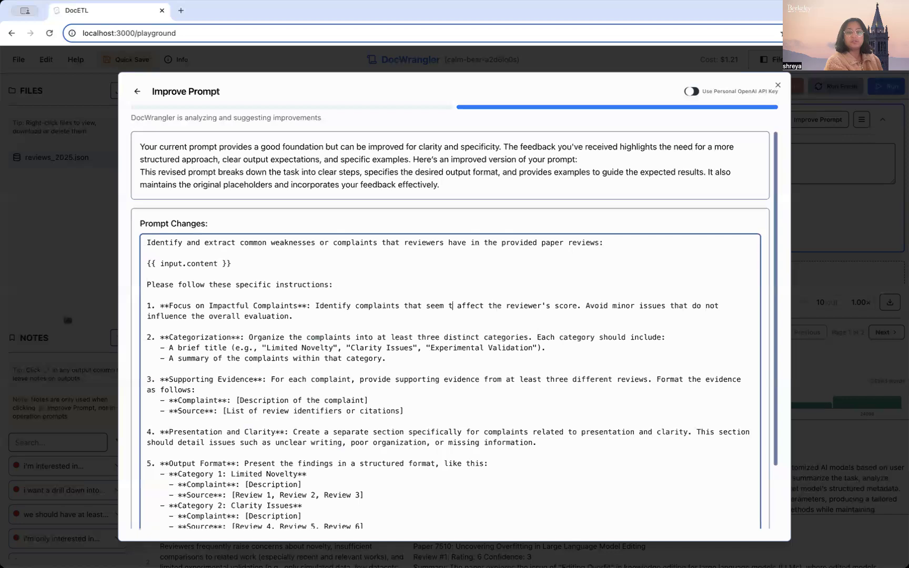
- Compare the edited prompt with the original in the diff view, checking its categorization, evidence and output format instructions
scroll(428, 347, "down", 3)
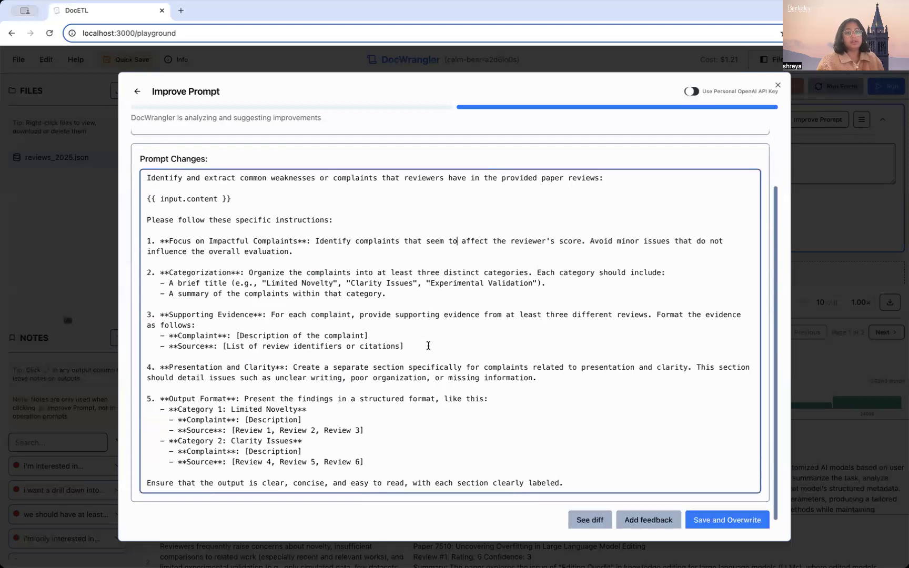
left_click(544, 508)
left_click(588, 520)
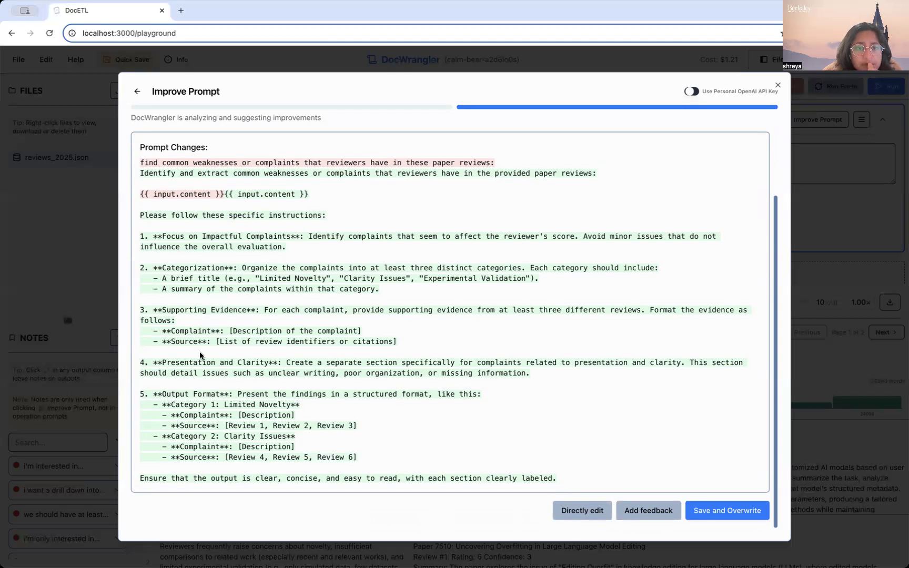
scroll(200, 356, "up", 1)
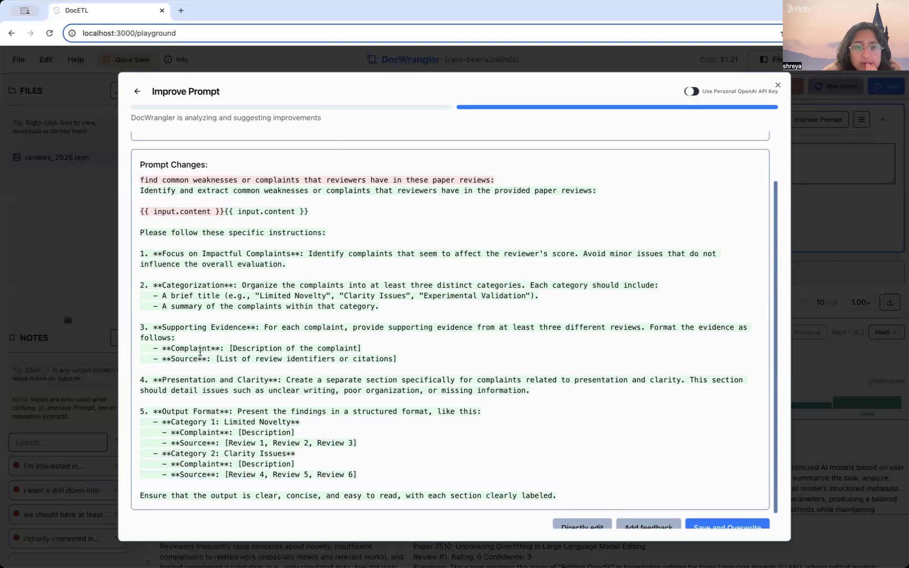
- Submit feedback on the suggested prompt reading "i wanted limited novelty to be its own section"
scroll(200, 356, "down", 1)
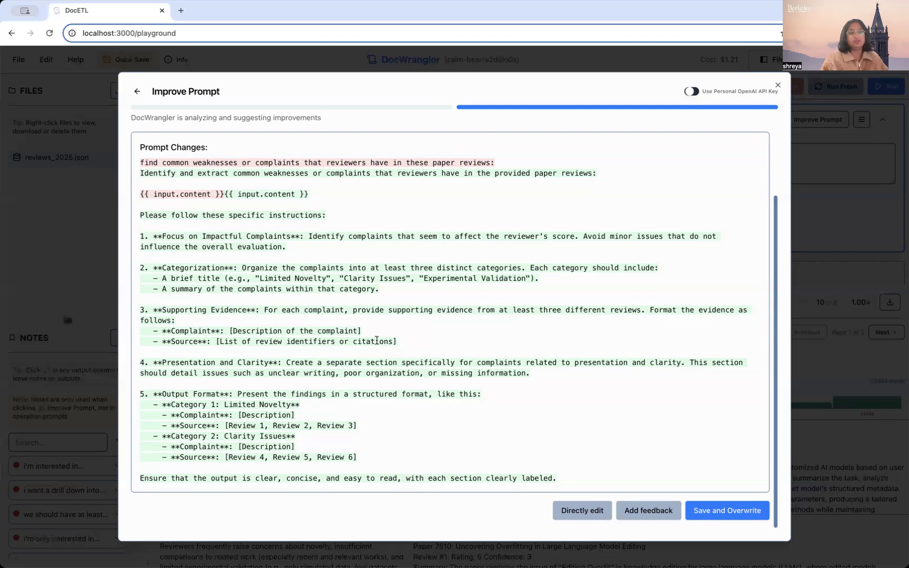
left_click(649, 514)
left_click(548, 497)
type("i wanted limited novelty to be its own section")
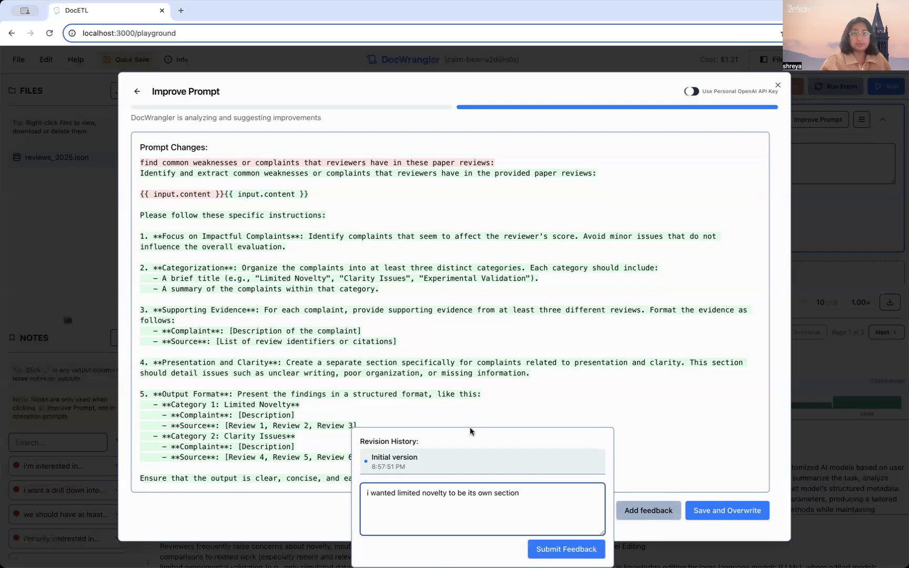
left_click(559, 550)
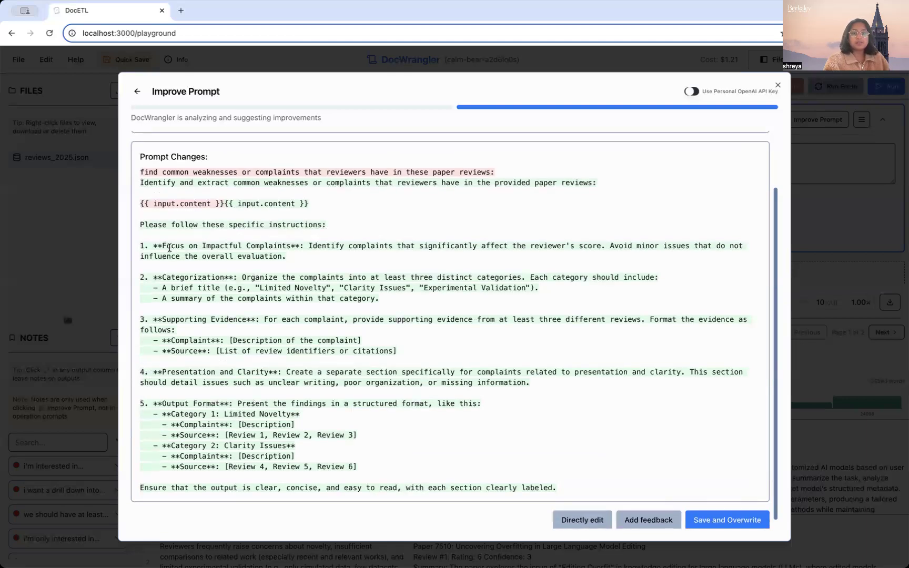
- Submit feedback on the revised prompt: "you did not have an instruction for having limited novelty as its own section of complaints"
left_click_drag(161, 246, 290, 437)
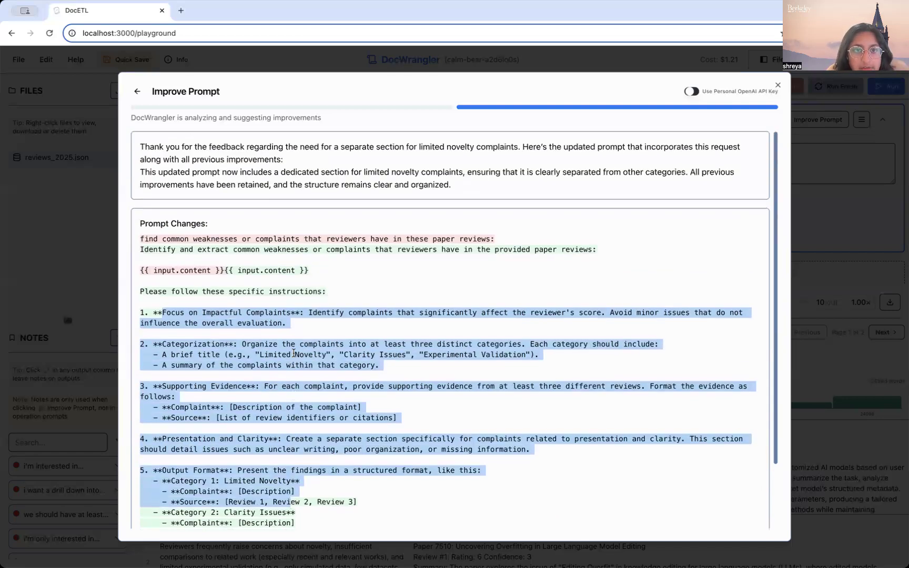
scroll(326, 236, "down", 2)
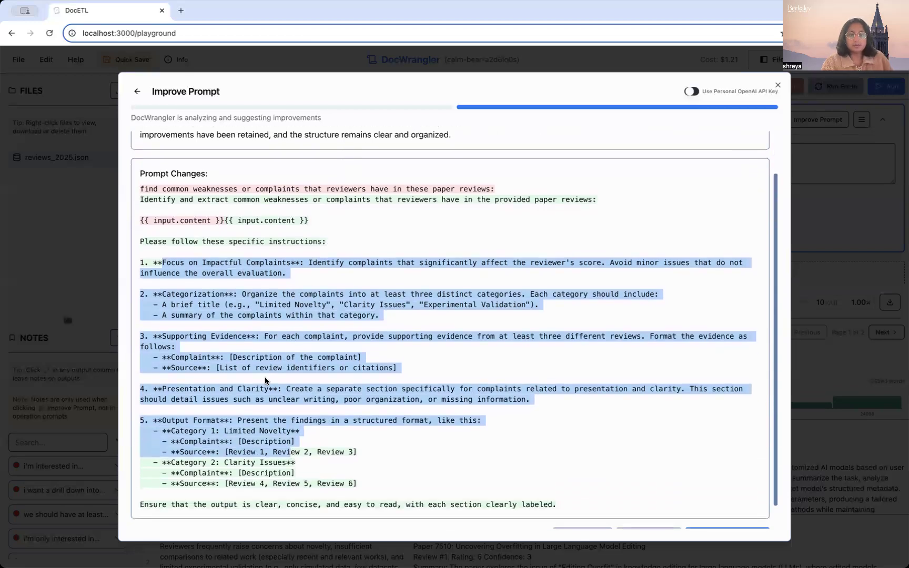
left_click(253, 330)
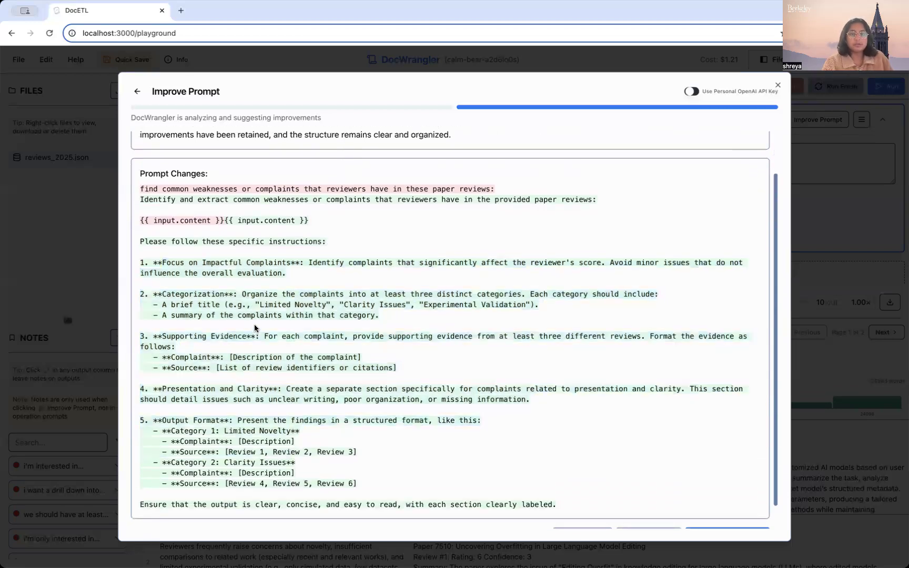
scroll(250, 315, "down", 1)
left_click(631, 512)
left_click(505, 510)
type("you di")
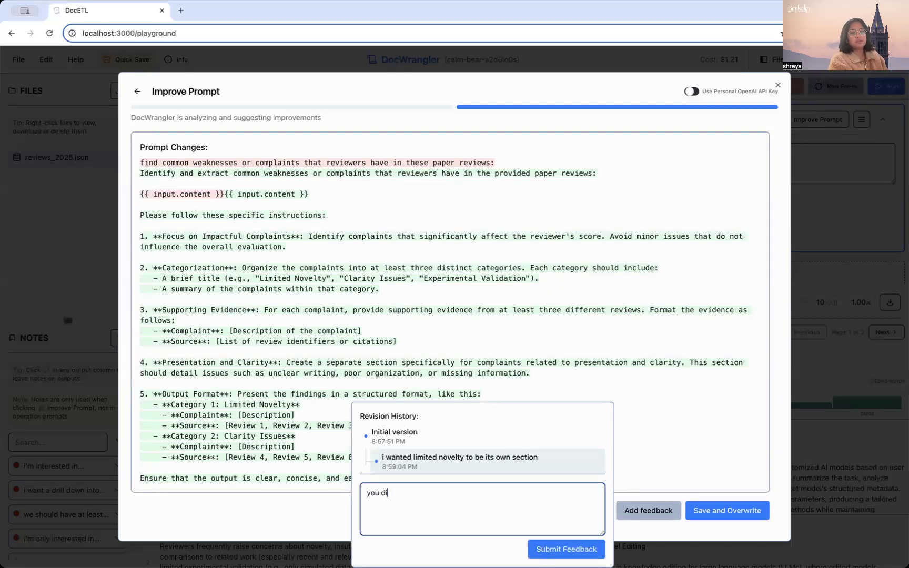
type("d not have an inst")
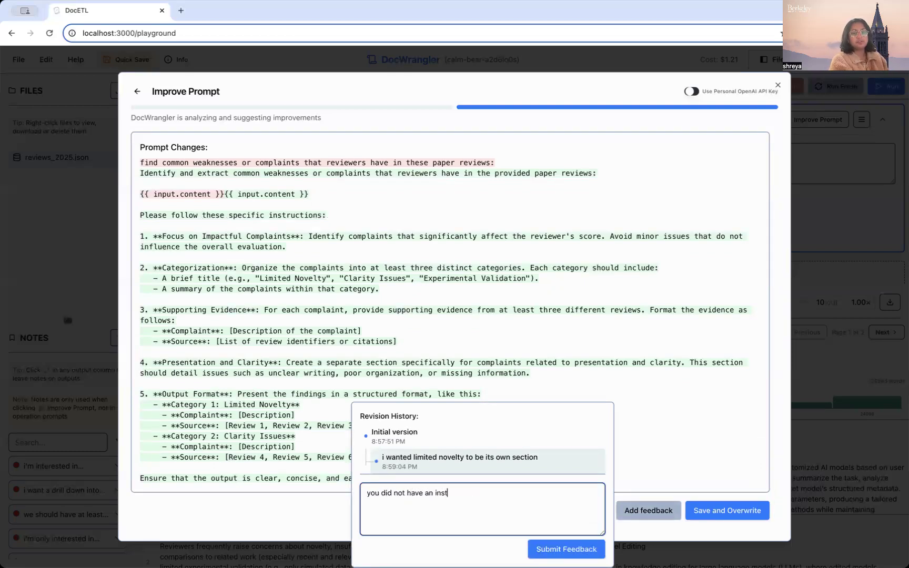
type("ruction for having ")
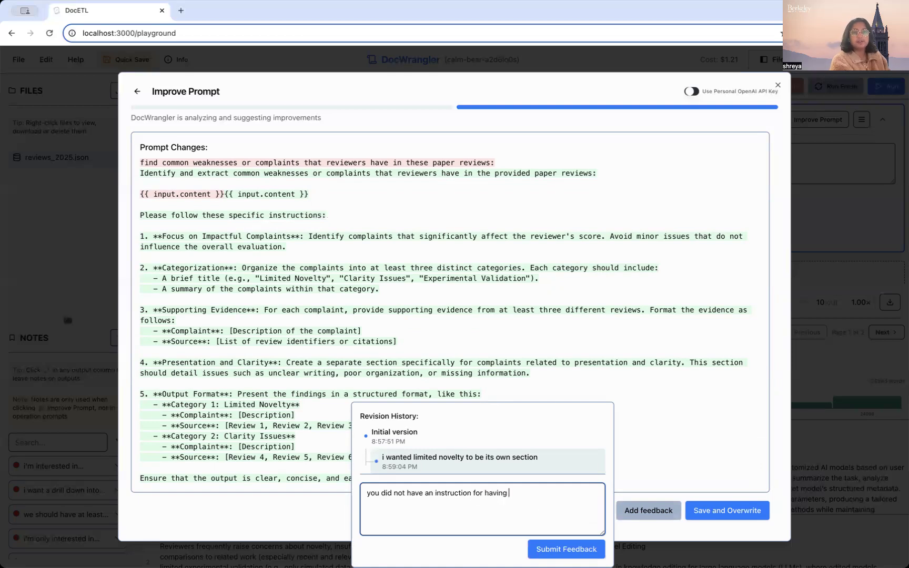
type("limited novelty a")
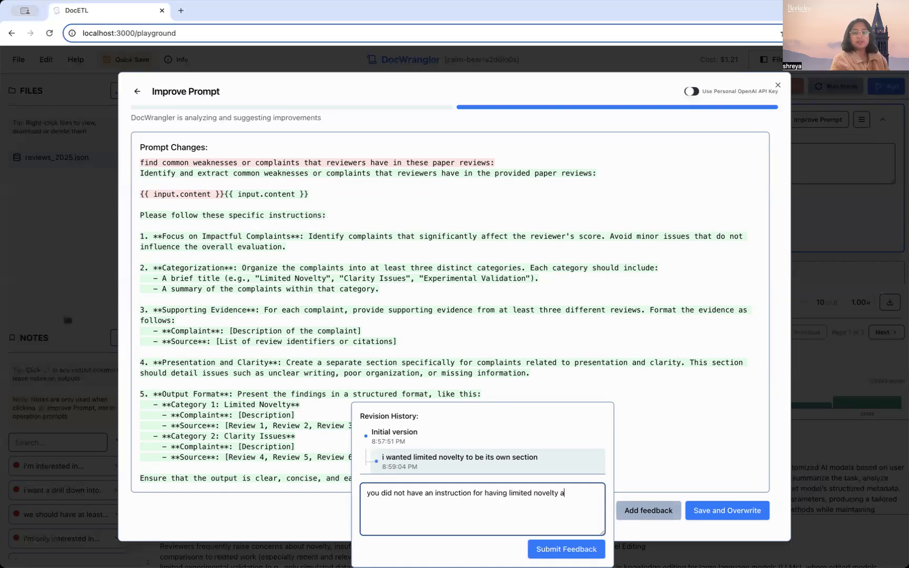
type("s its own section of h")
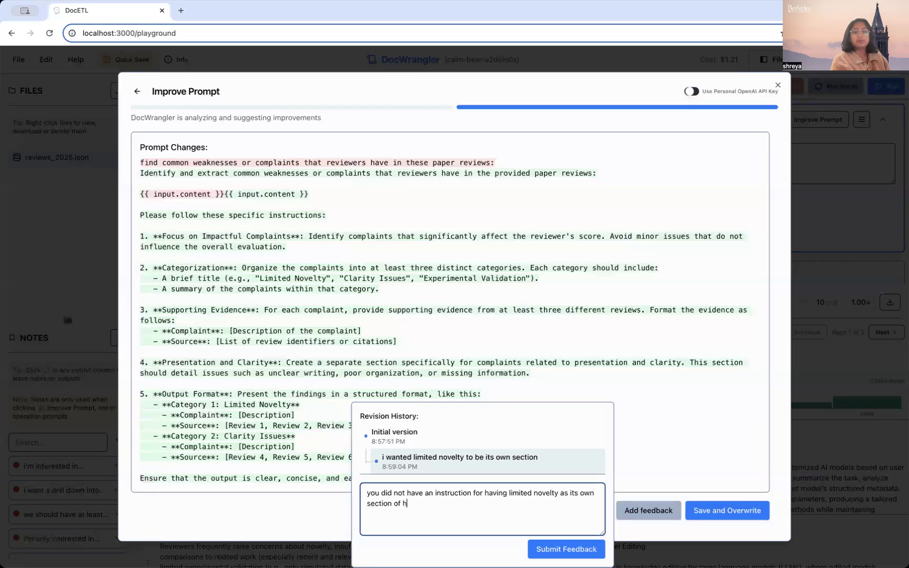
key("BackSpace")
type("complaints")
key("Return")
left_click(567, 549)
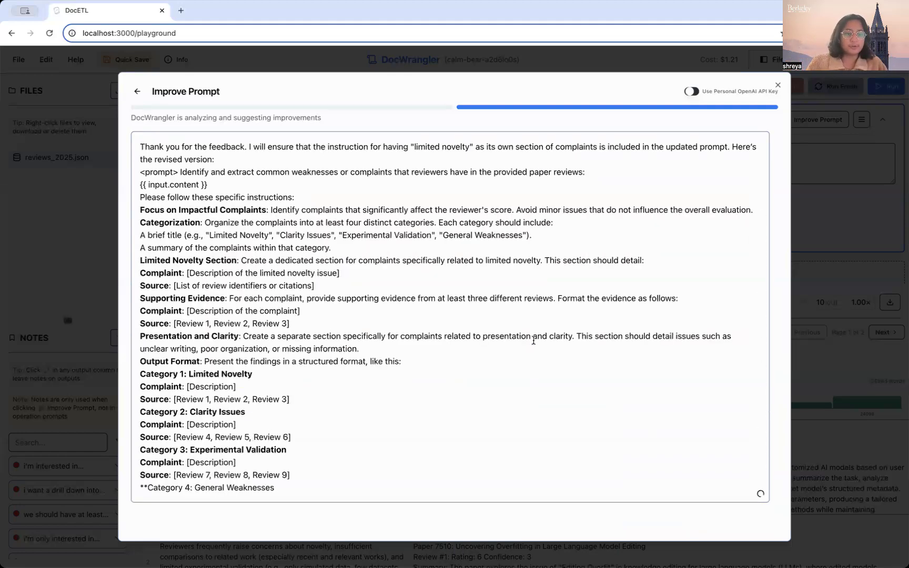
- Submit further feedback on the prompt: "the prompt should also have a *hierarchy* of categories, like some subsections under the section"
scroll(534, 341, "down", 3)
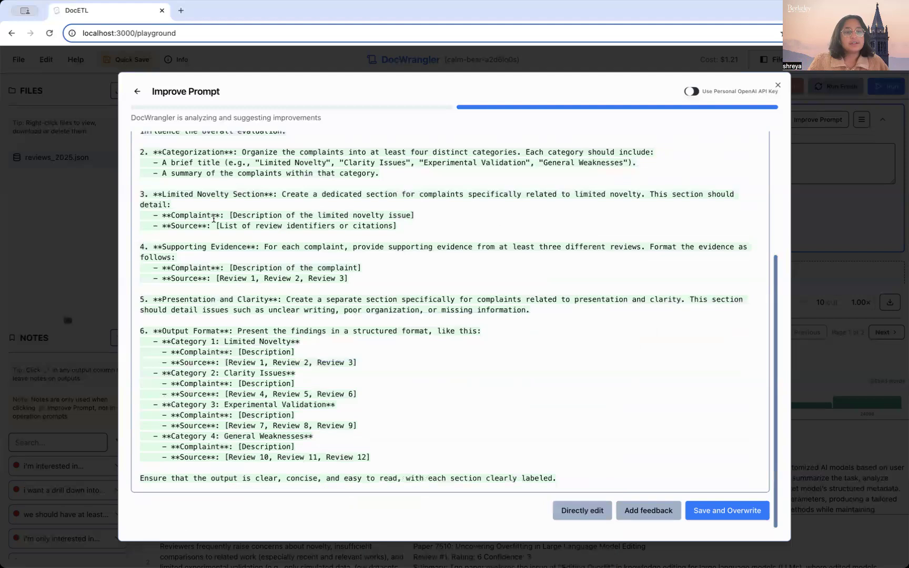
scroll(202, 298, "up", 1)
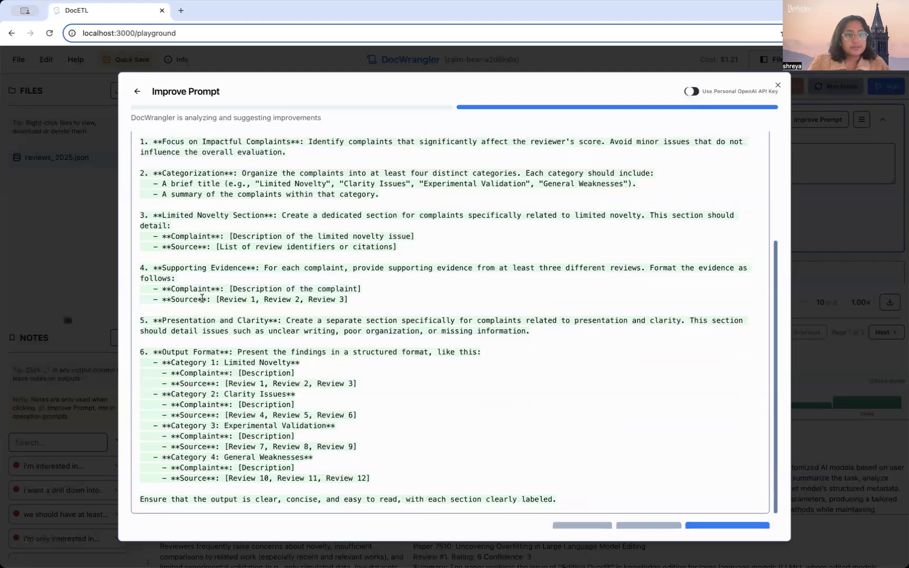
left_click_drag(198, 238, 399, 271)
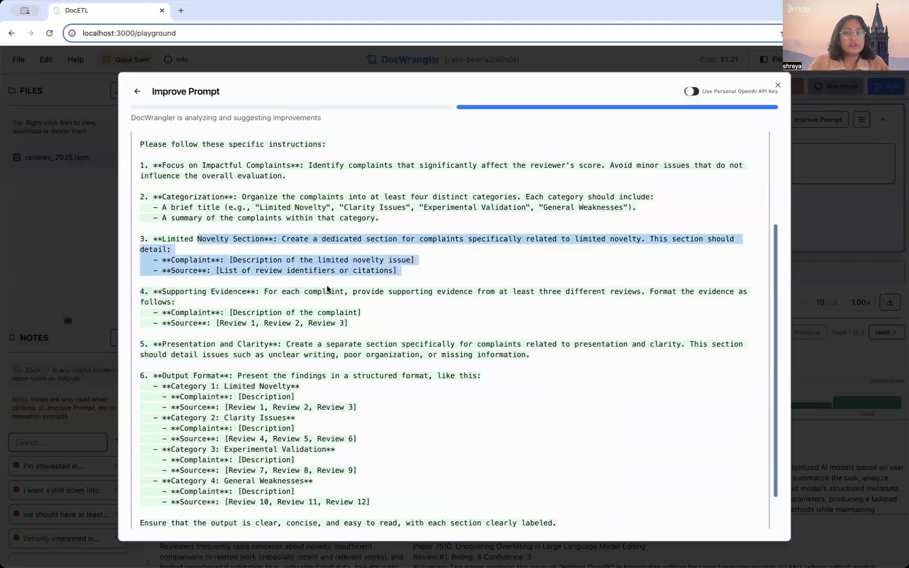
left_click(356, 259)
scroll(327, 258, "down", 1)
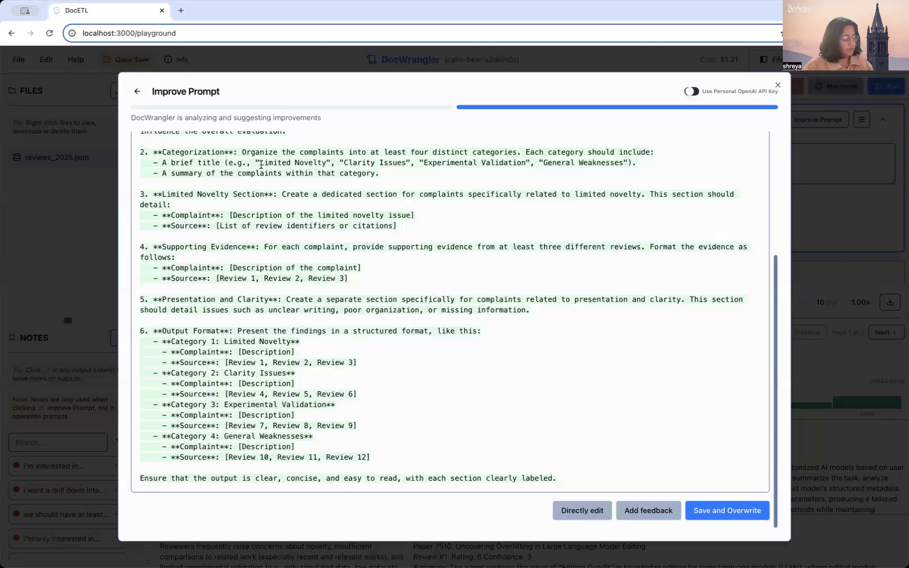
left_click(645, 509)
type("the prompt should alz")
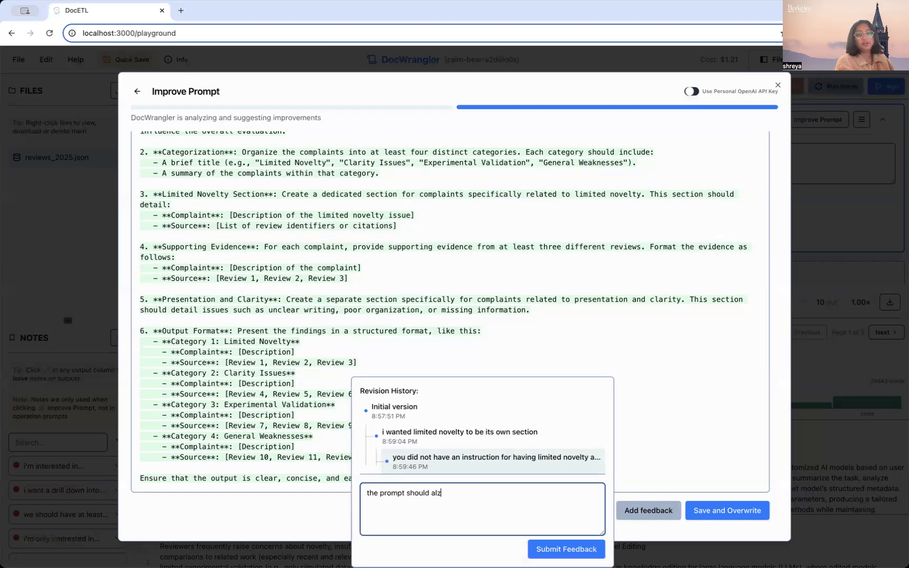
key("BackSpace")
type("so have a ")
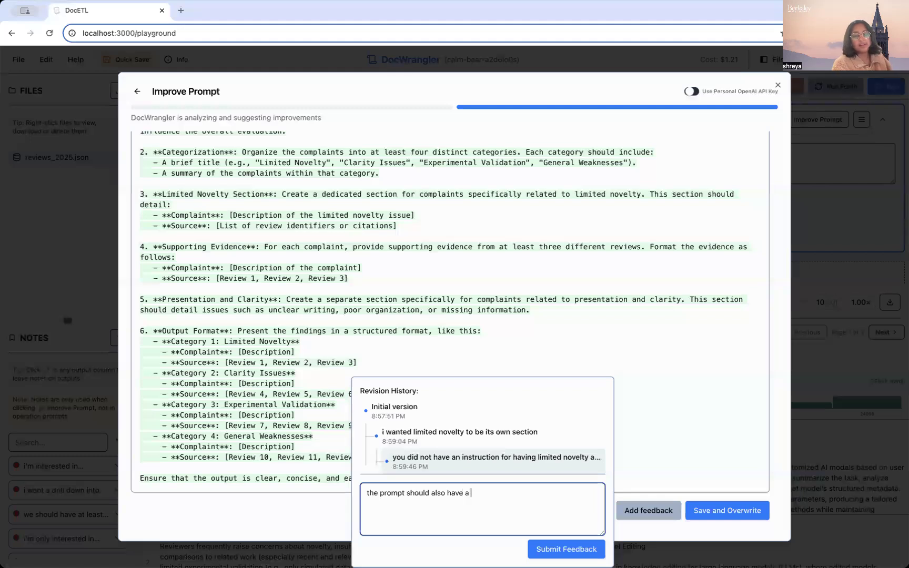
type("*hierarchy*")
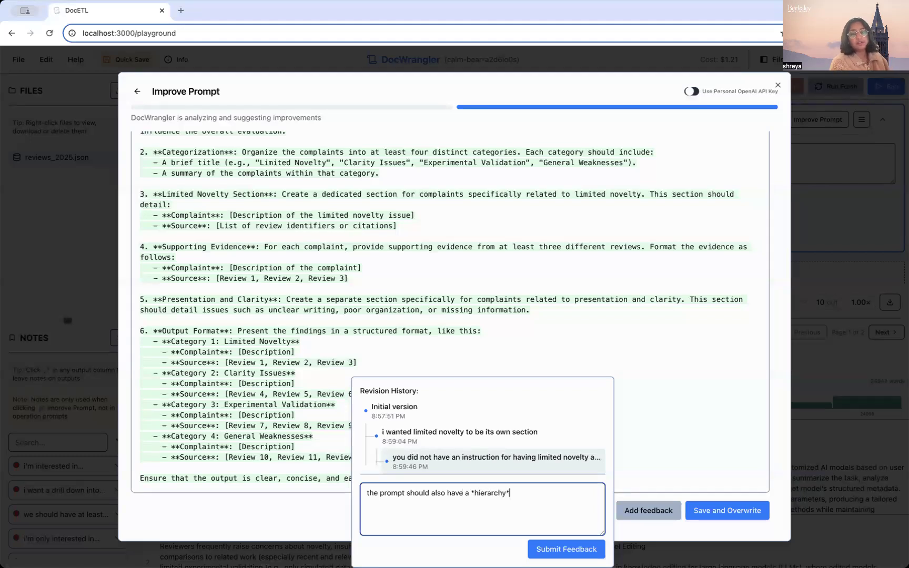
type(" of categories, like som")
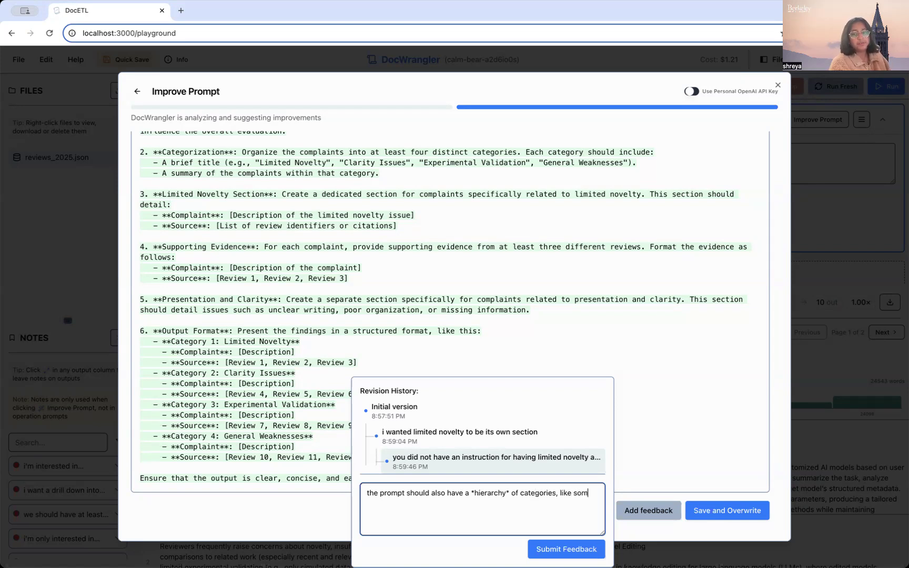
type("e subsections ")
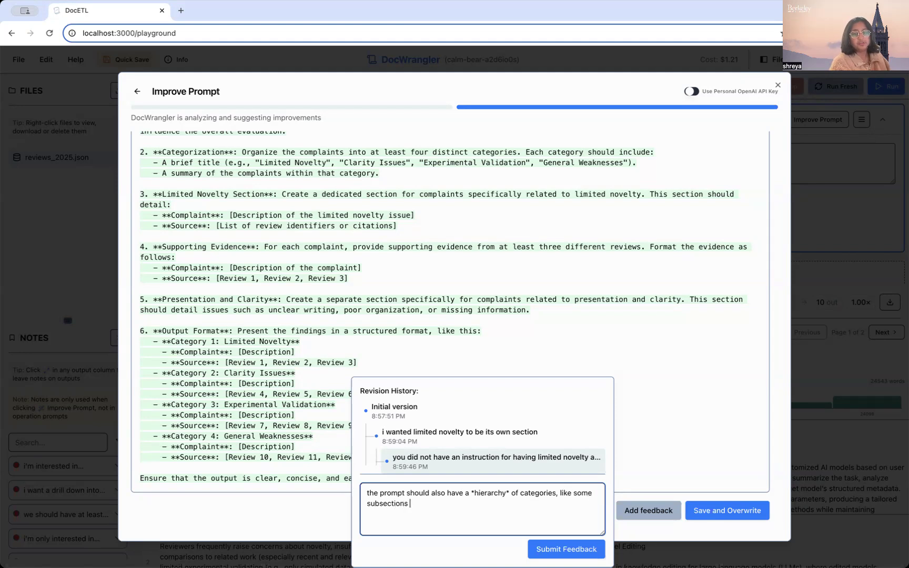
type("under the section")
left_click(553, 553)
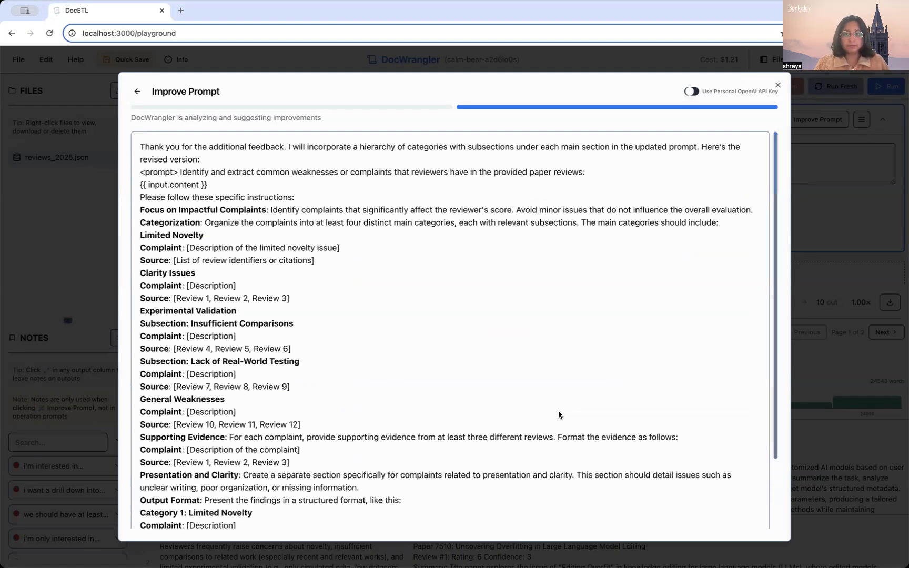
- Examine the revised prompt's changes, comparing the categories and subsections in the categorization and output format instructions
scroll(320, 340, "down", 6)
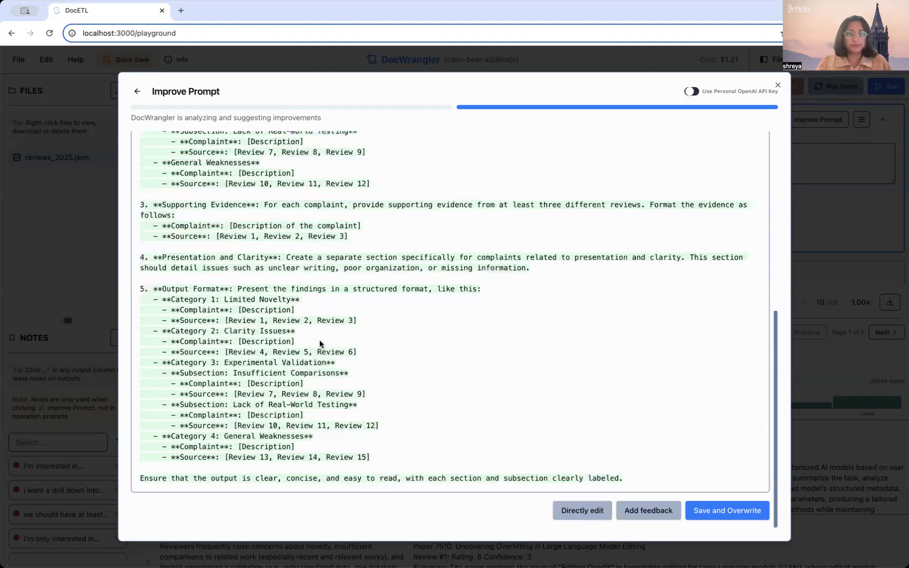
scroll(314, 269, "up", 2)
scroll(313, 272, "up", 1)
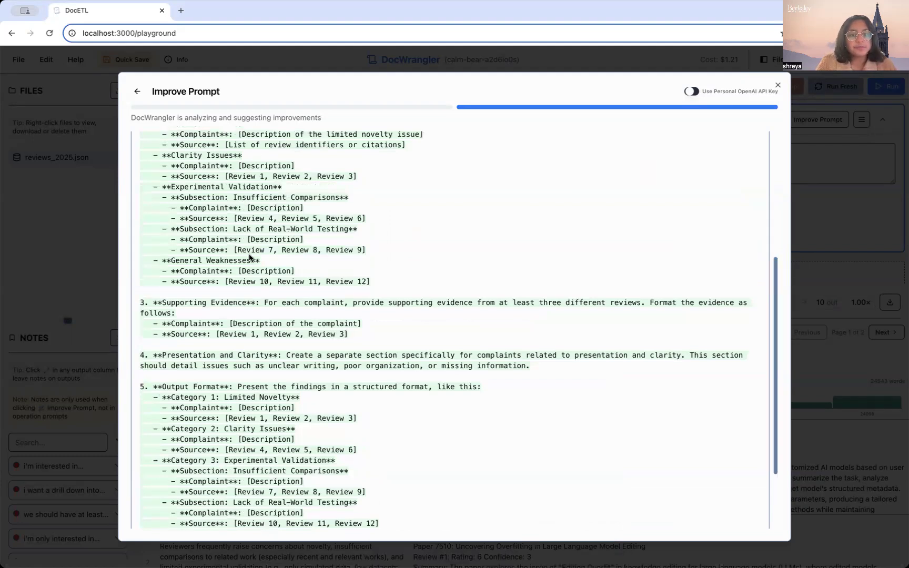
scroll(250, 258, "up", 1)
scroll(250, 258, "up", 4)
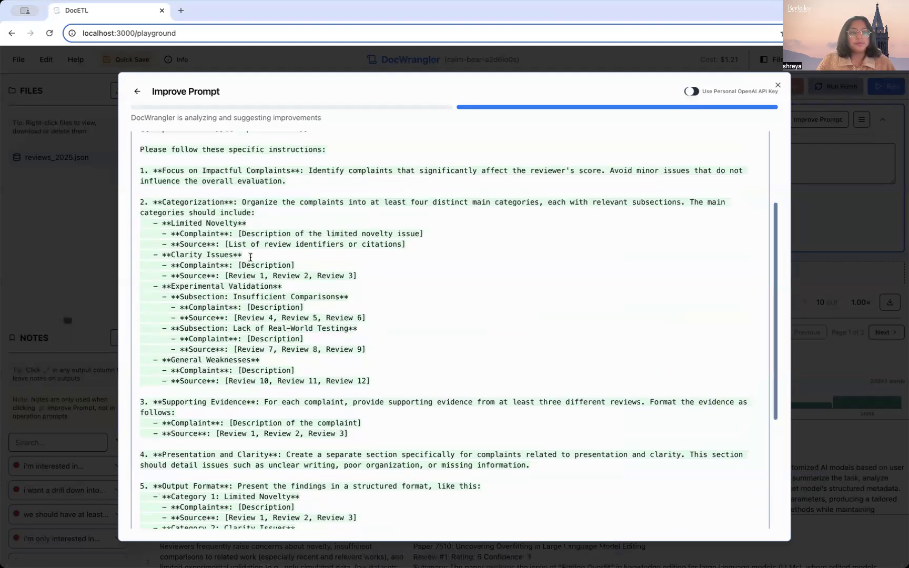
scroll(250, 260, "down", 1)
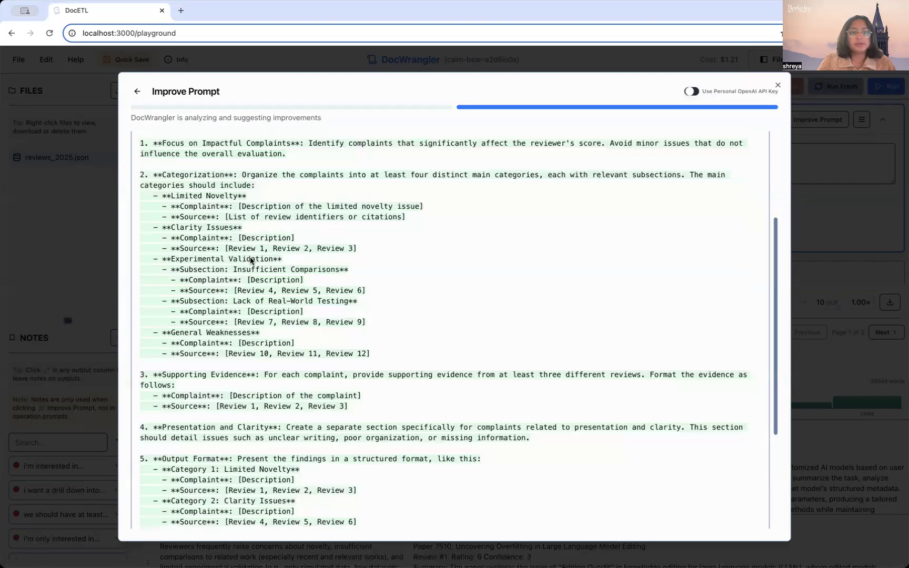
scroll(255, 254, "down", 5)
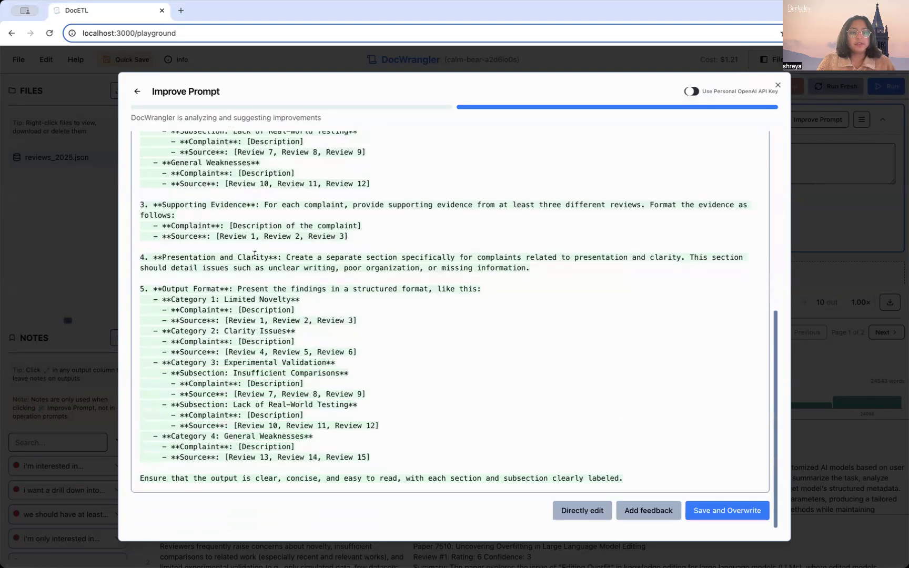
scroll(292, 258, "up", 10)
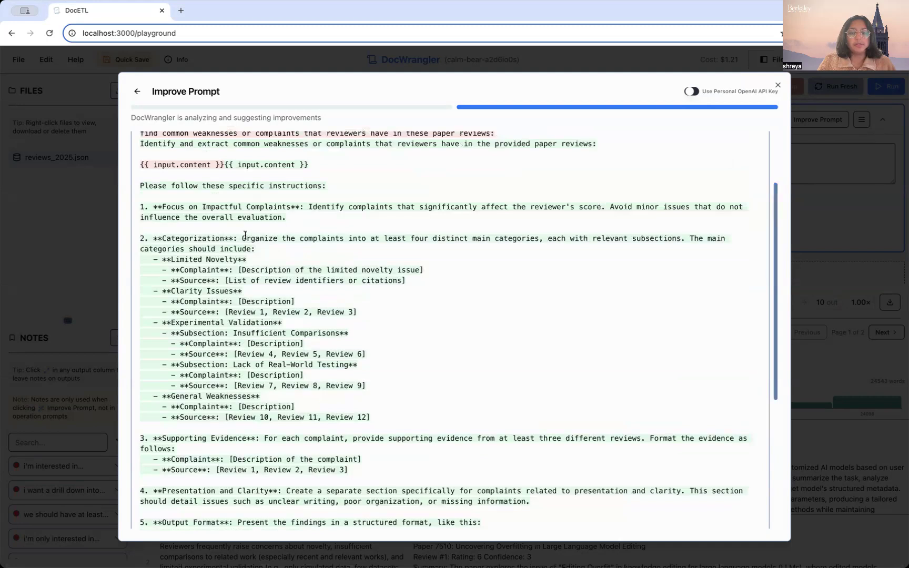
scroll(321, 488, "down", 5)
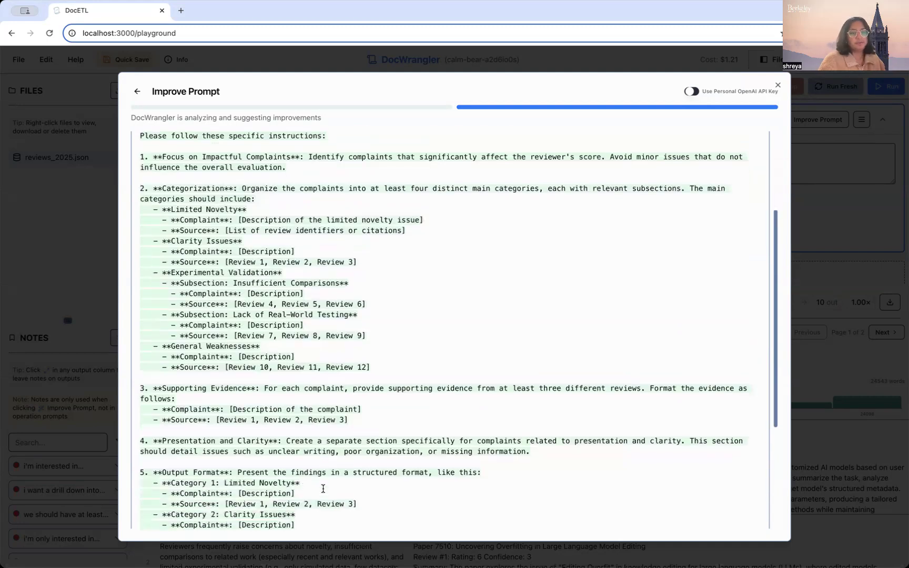
- Submit feedback: "the categories need not be specific to what you mentioned, there can be others, or better groupings if identified in the data (mention this explicitly)"
left_click(664, 511)
left_click(521, 497)
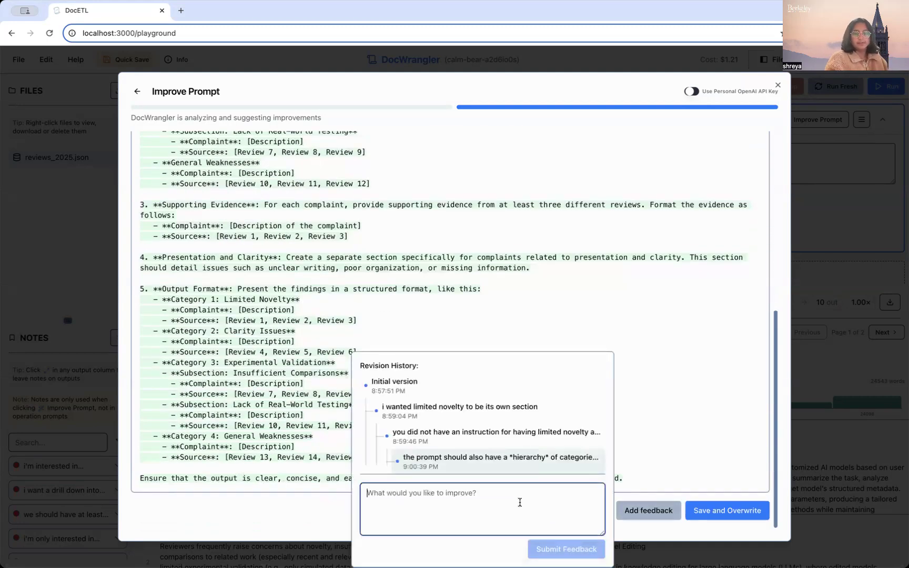
type("the cate")
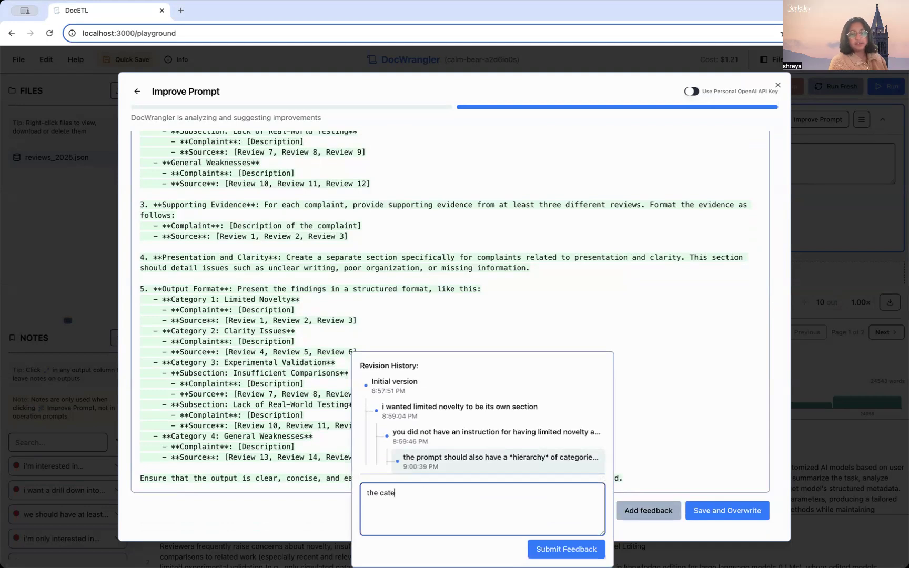
type("gories need ")
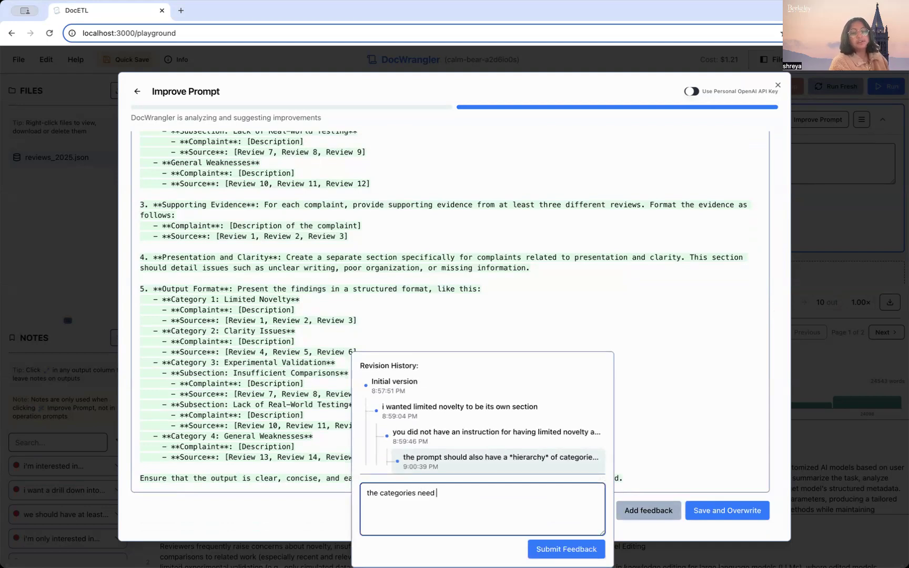
type("not be specific to what you mentioned in")
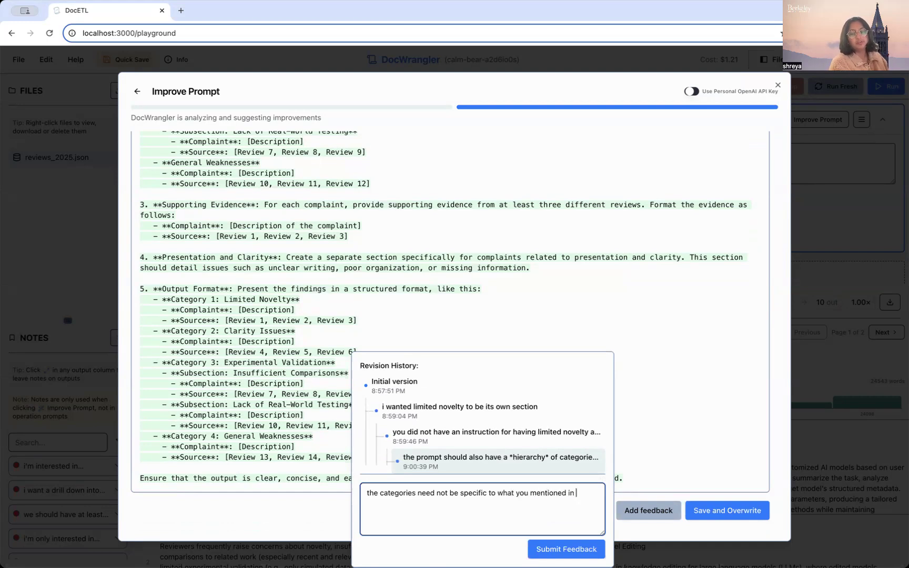
key("BackSpace")
key("BackSpace")
key("BackSpace")
key("BackSpace")
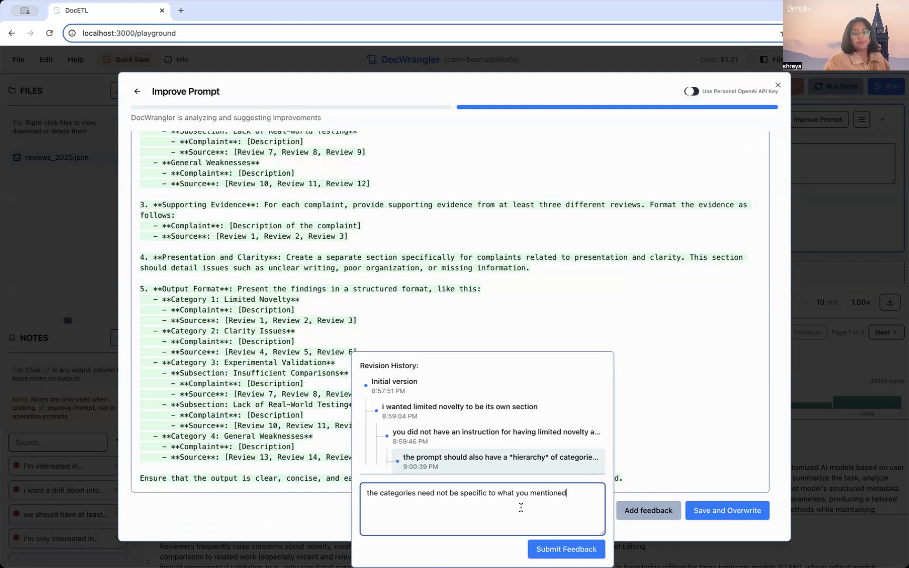
type(", there")
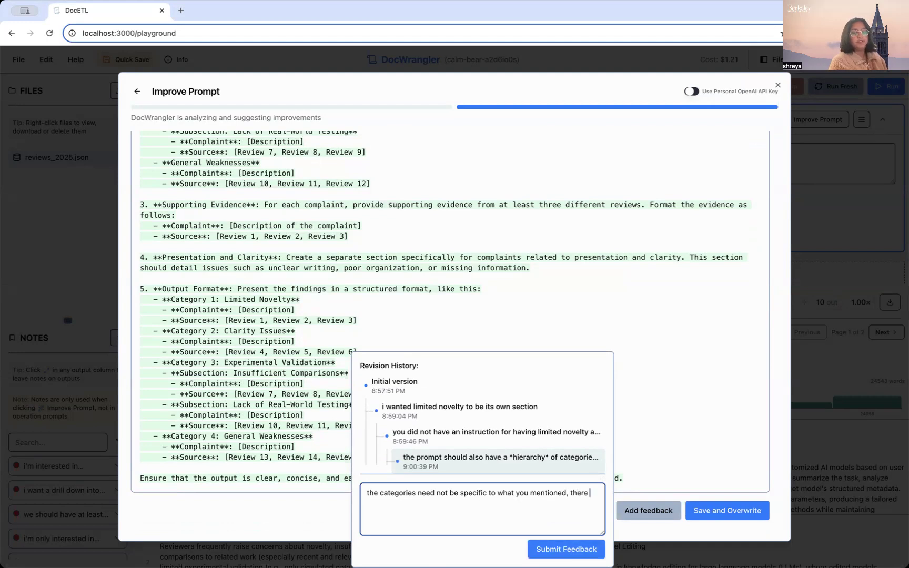
type(" can be others, or better grouping")
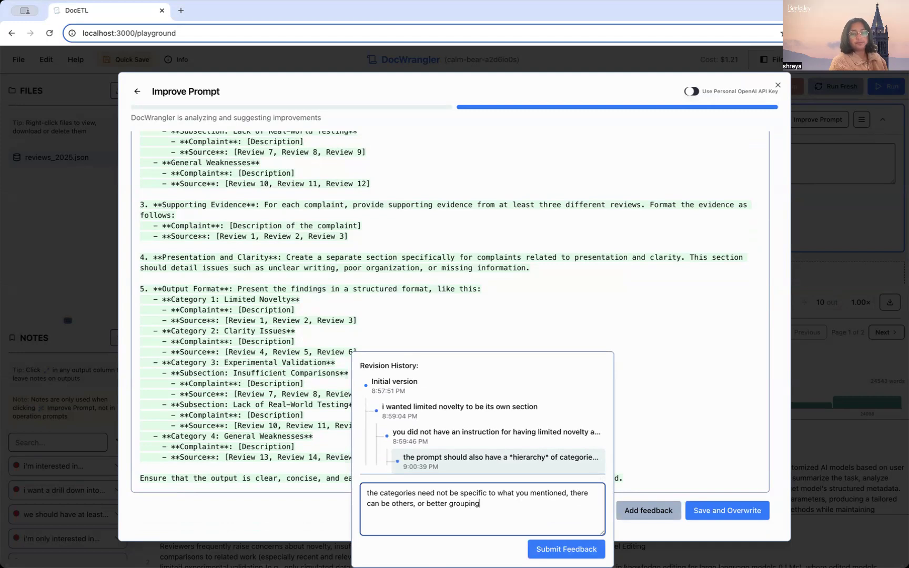
type("s if identif")
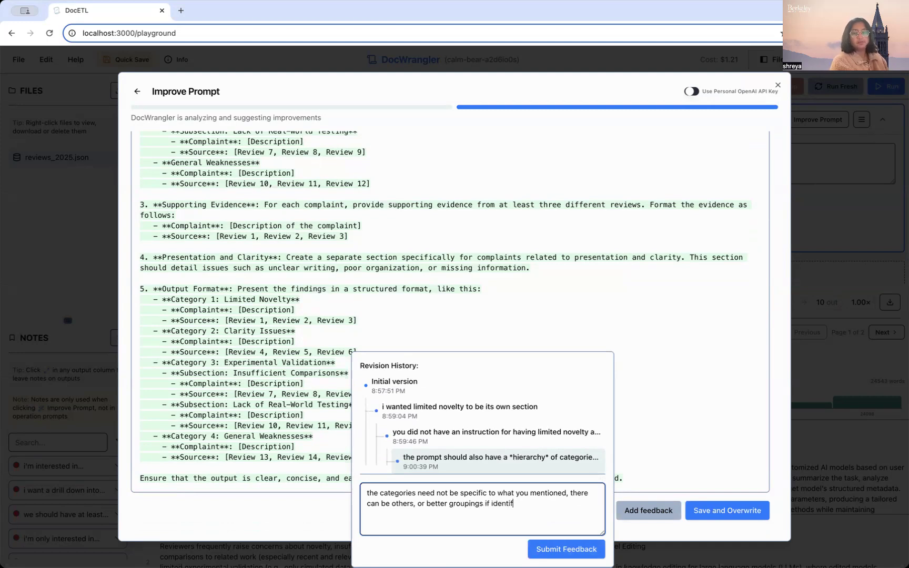
type("ied in the data")
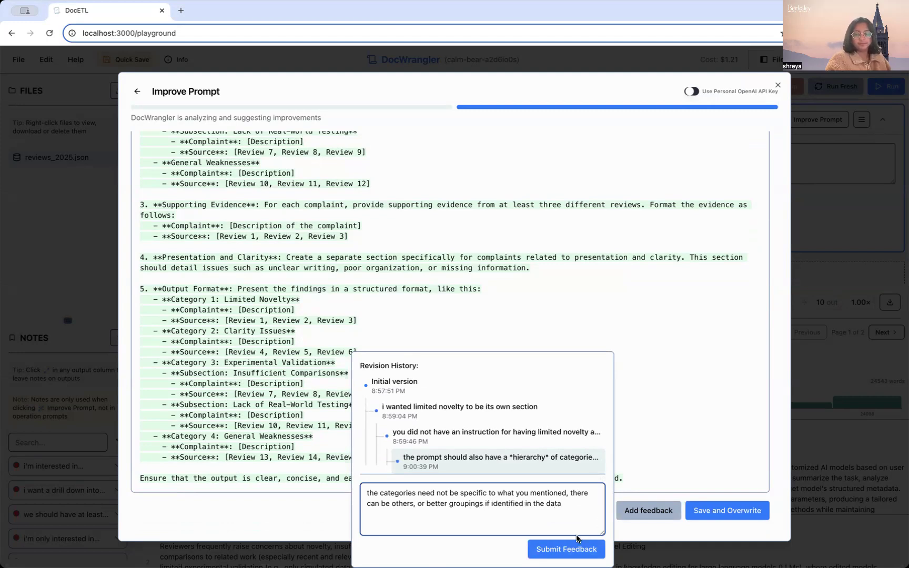
type(" (mention this ")
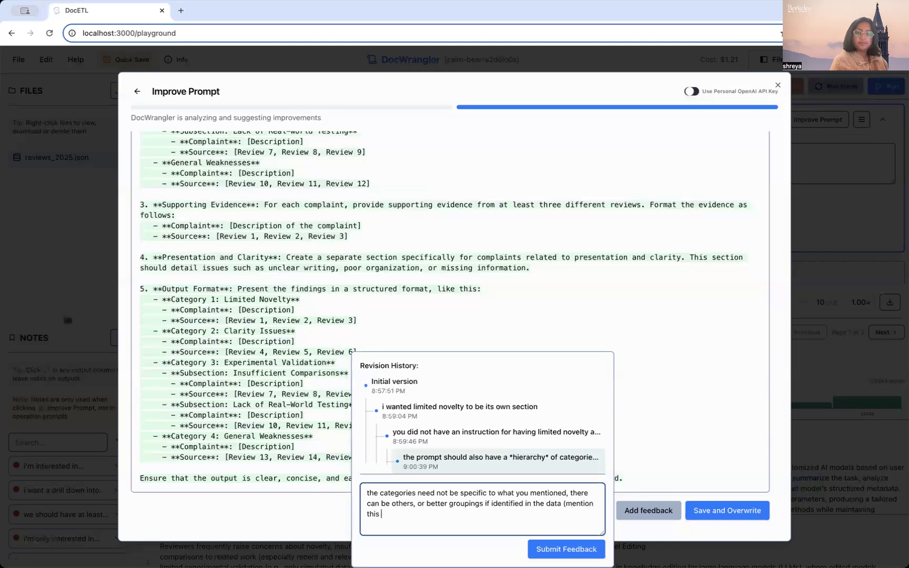
type("explicit)")
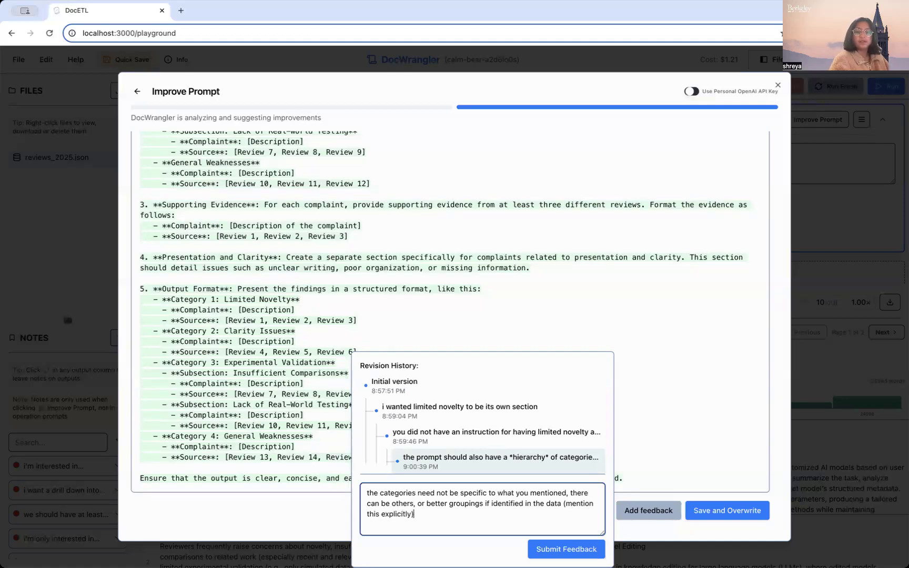
left_click(574, 549)
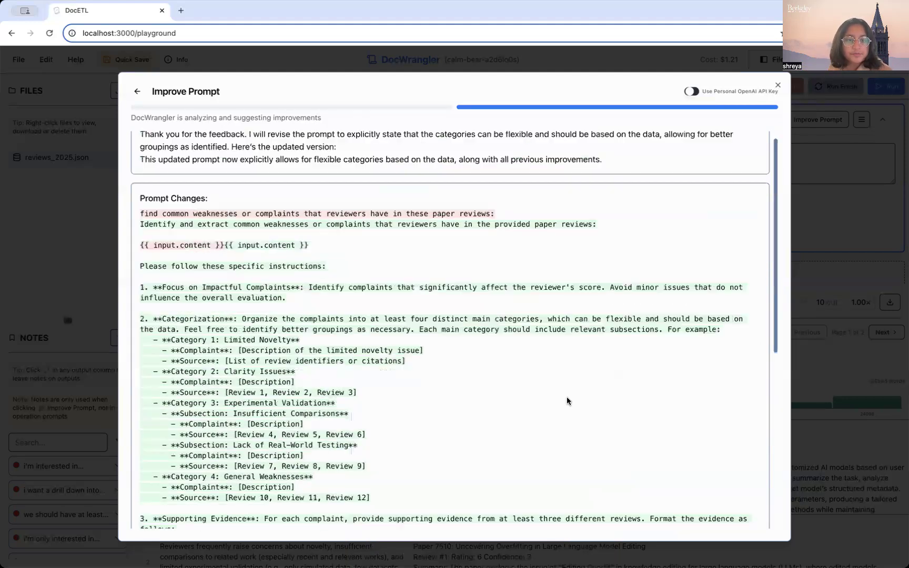
- Review the revised prompt, then overwrite the extract_common_complaints prompt with it and clear the operation's notes
scroll(431, 389, "down", 3)
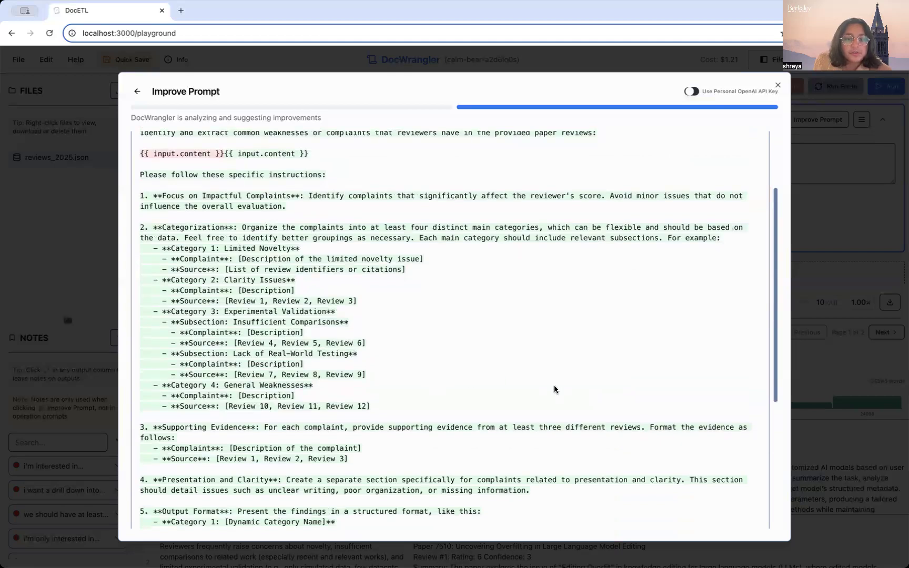
scroll(554, 389, "down", 5)
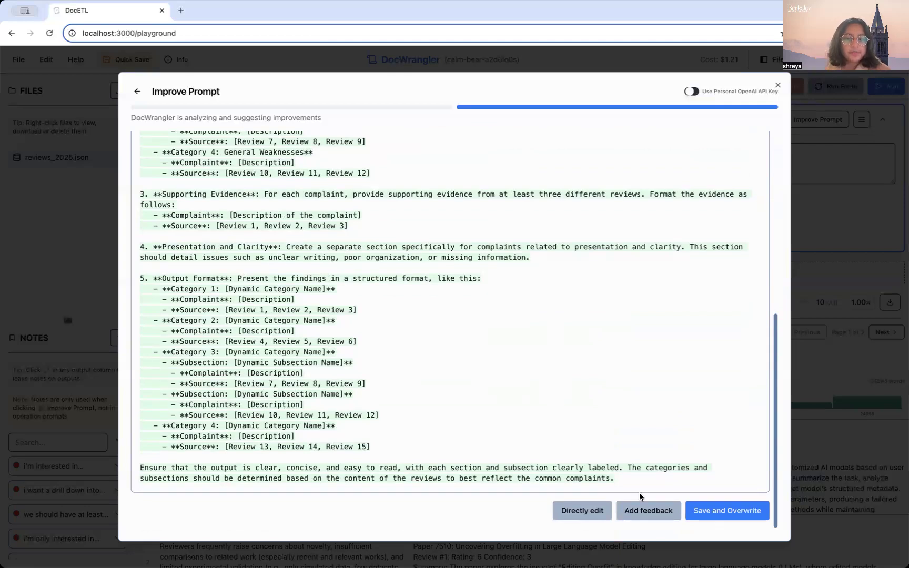
left_click(725, 520)
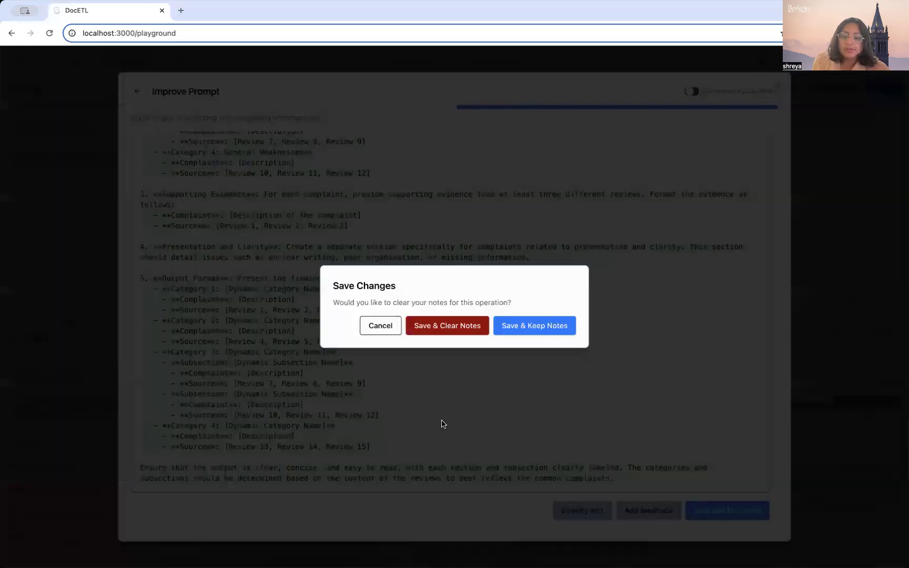
left_click(446, 326)
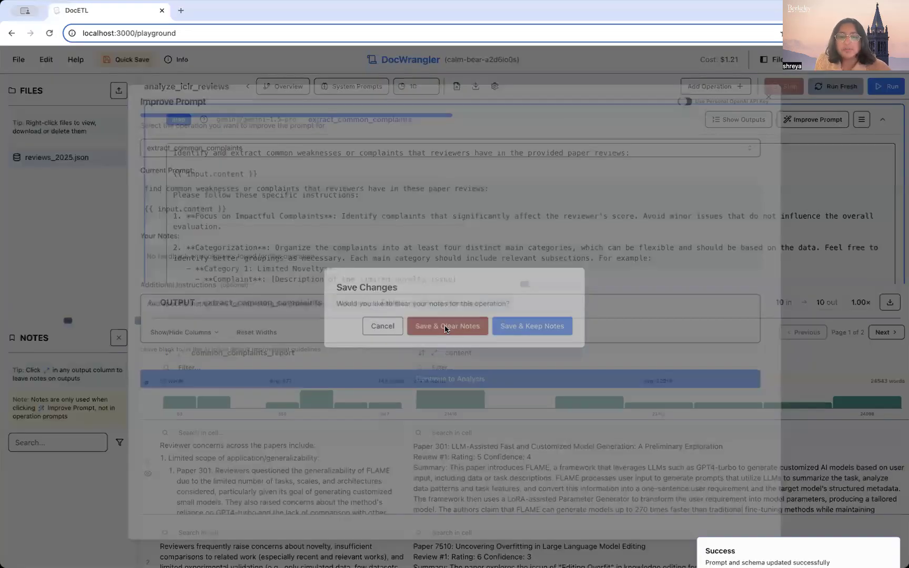
- Check the start of the saved prompt and run the pipeline on the 10-document sample
scroll(588, 219, "down", 1)
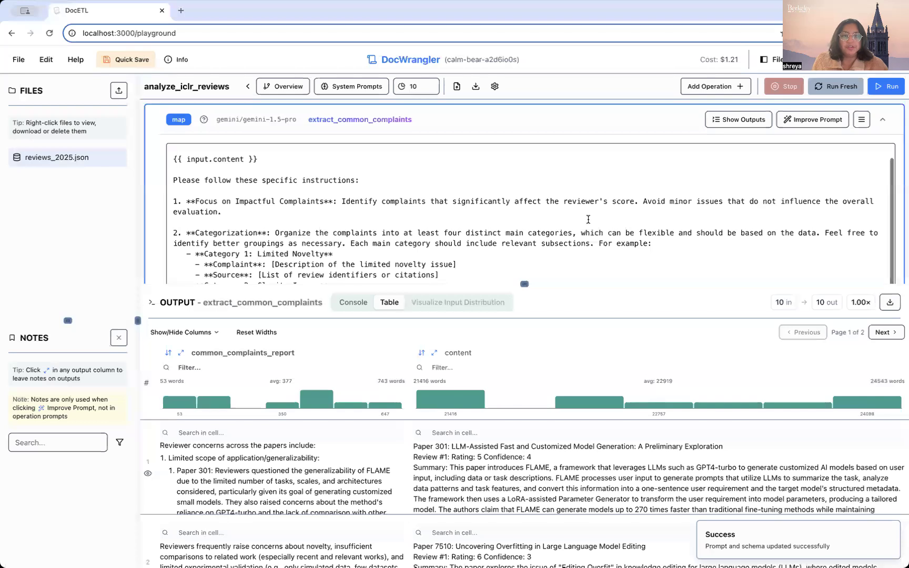
scroll(588, 218, "up", 1)
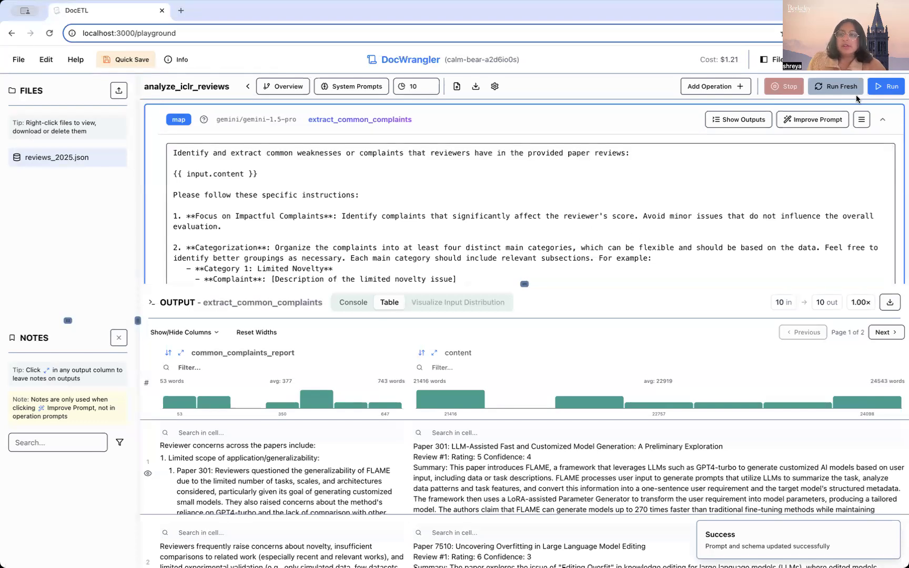
left_click(888, 88)
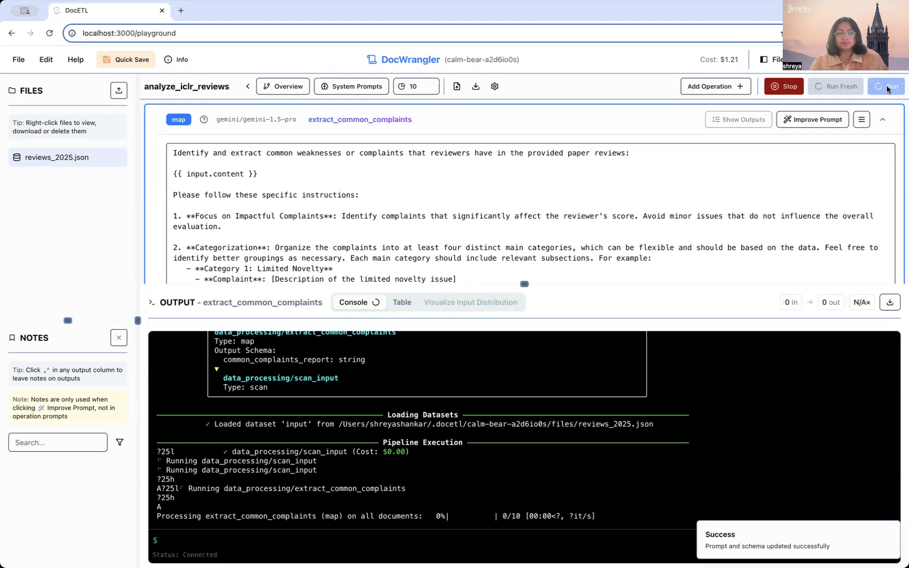
- Examine the remaining prompt instructions and output schema, and follow the run's progress in the console log
scroll(391, 187, "down", 10)
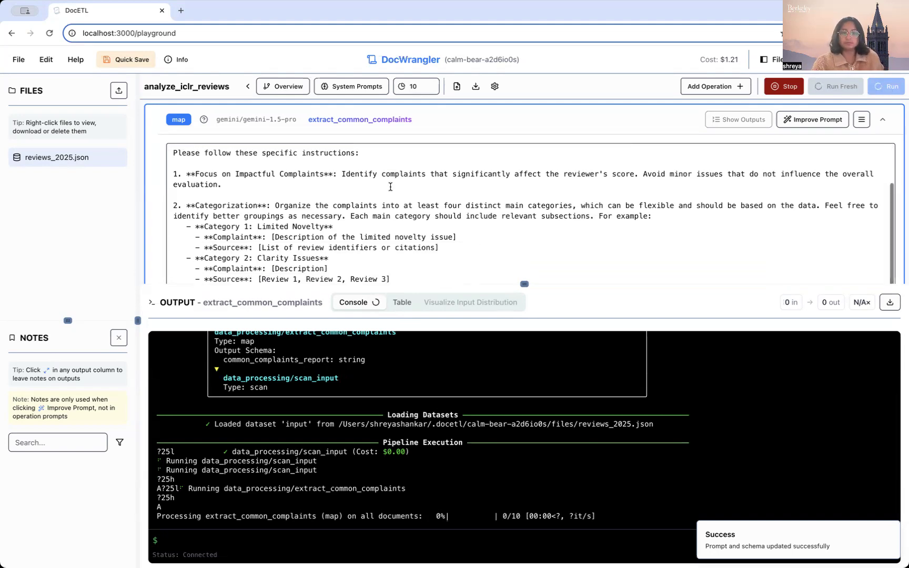
scroll(391, 187, "down", 10)
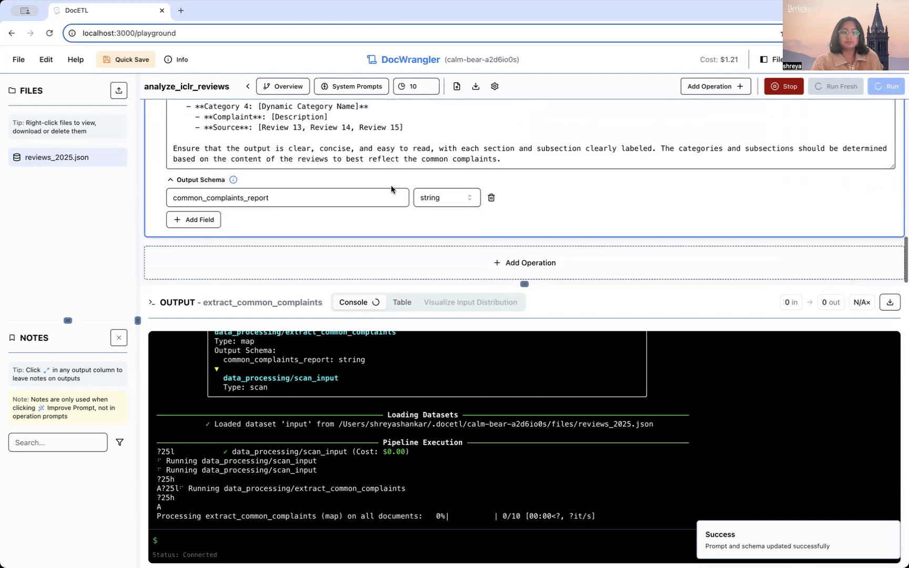
left_click(893, 527)
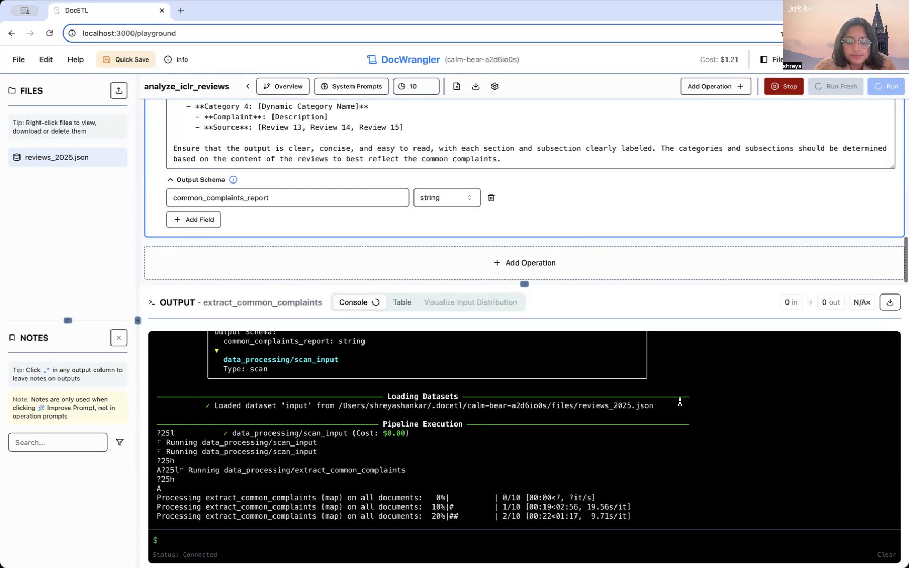
scroll(639, 406, "up", 3)
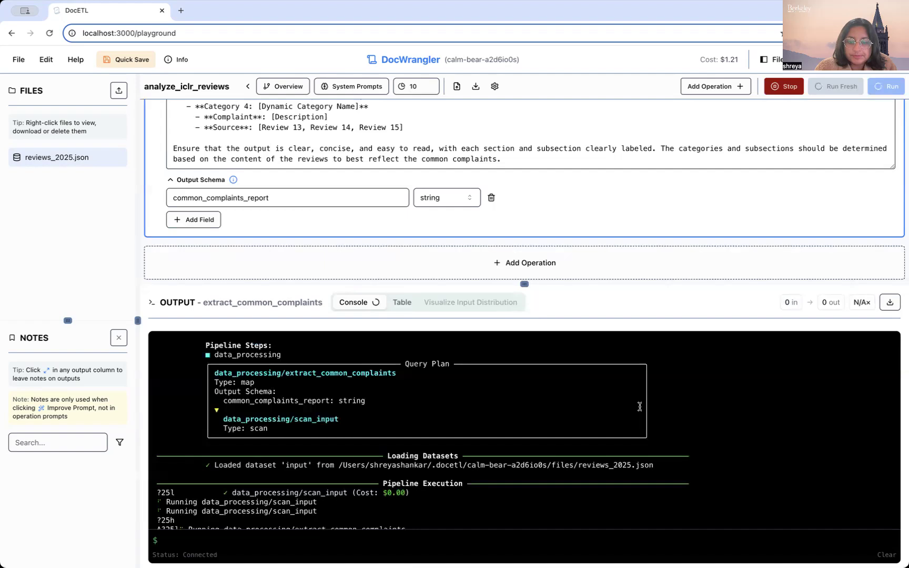
scroll(640, 407, "down", 3)
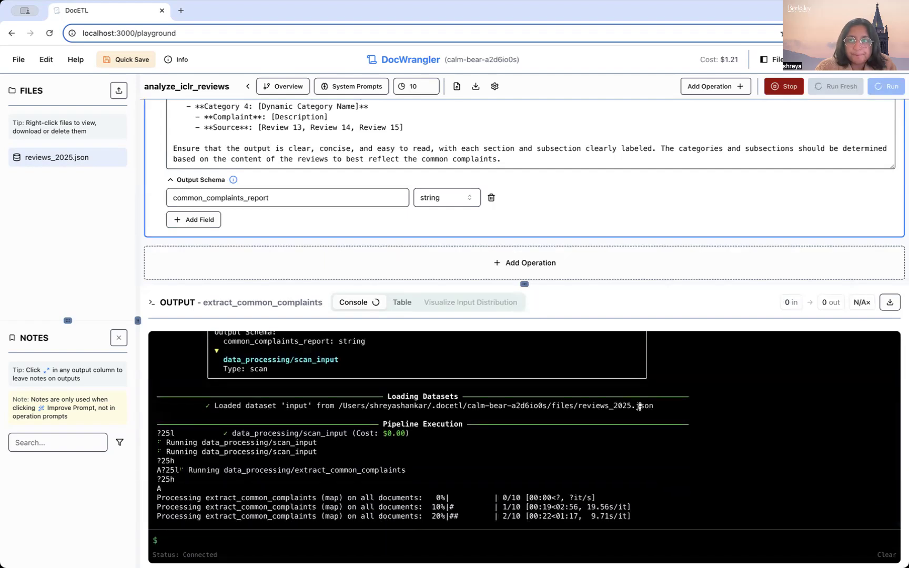
scroll(640, 407, "up", 6)
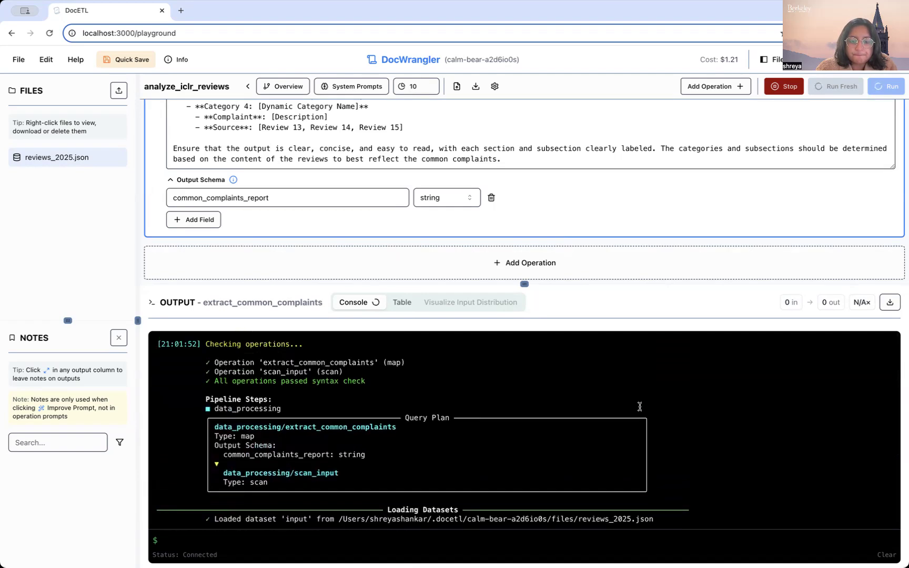
scroll(640, 406, "down", 10)
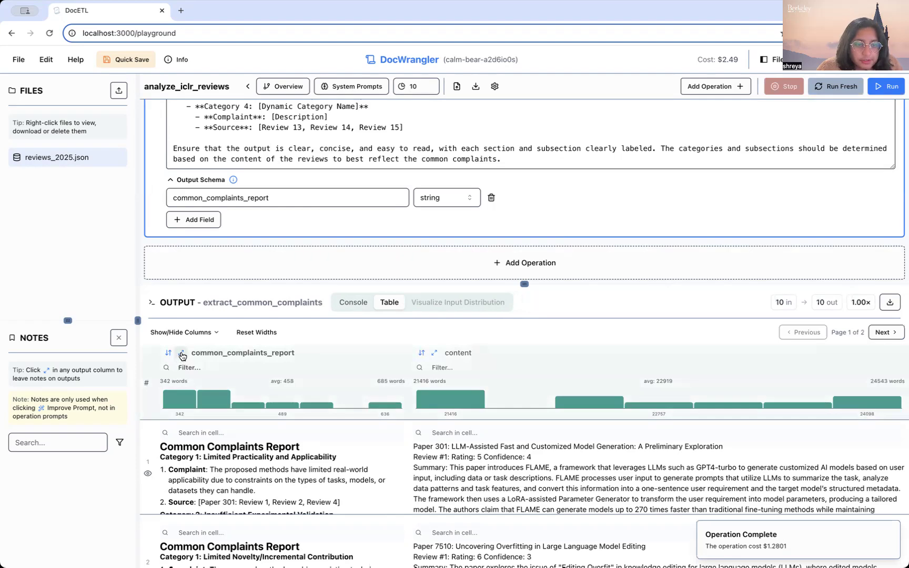
- Expand the common_complaints_report column and examine the first row's categories, subsections, complaints and cited review sources
left_click(181, 353)
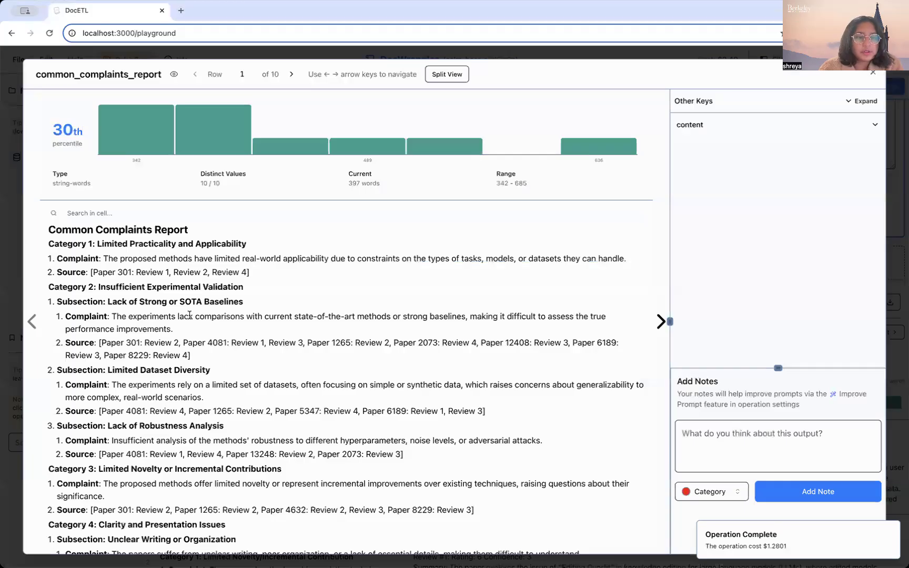
left_click_drag(97, 244, 248, 242)
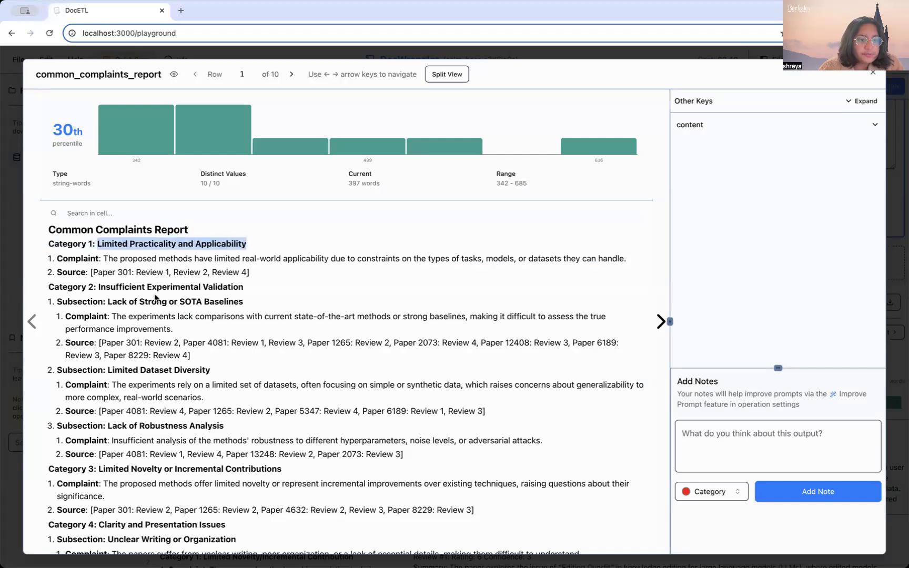
left_click_drag(117, 299, 242, 303)
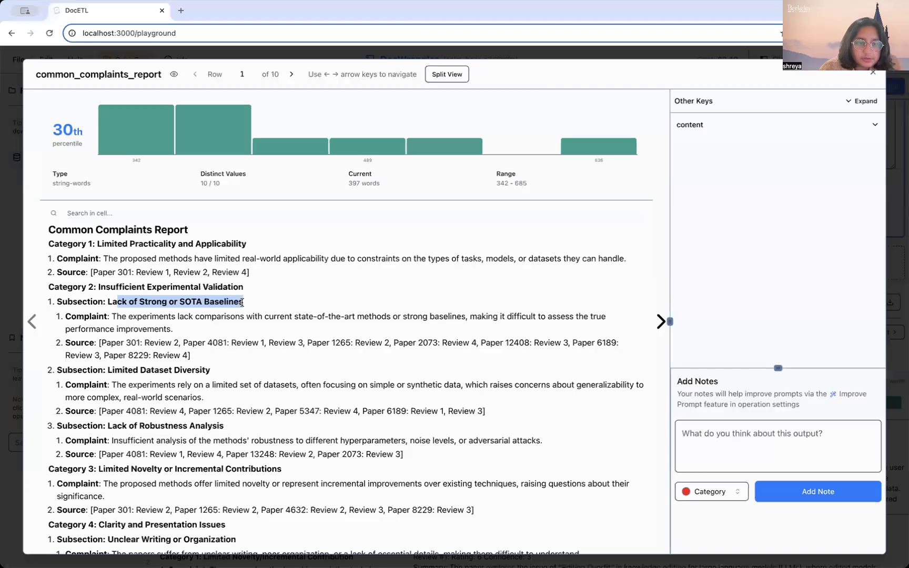
scroll(205, 331, "down", 1)
left_click_drag(56, 325, 161, 327)
left_click(160, 327)
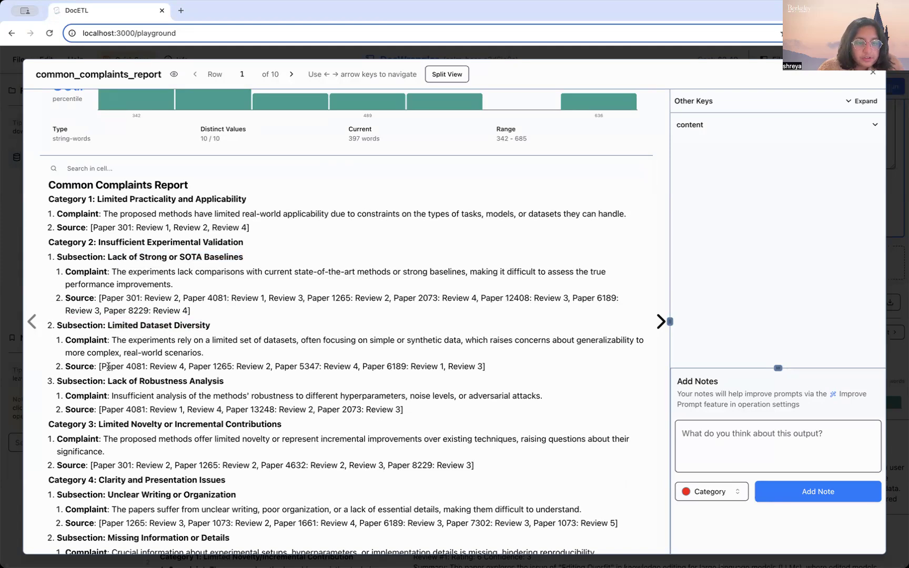
scroll(109, 367, "down", 1)
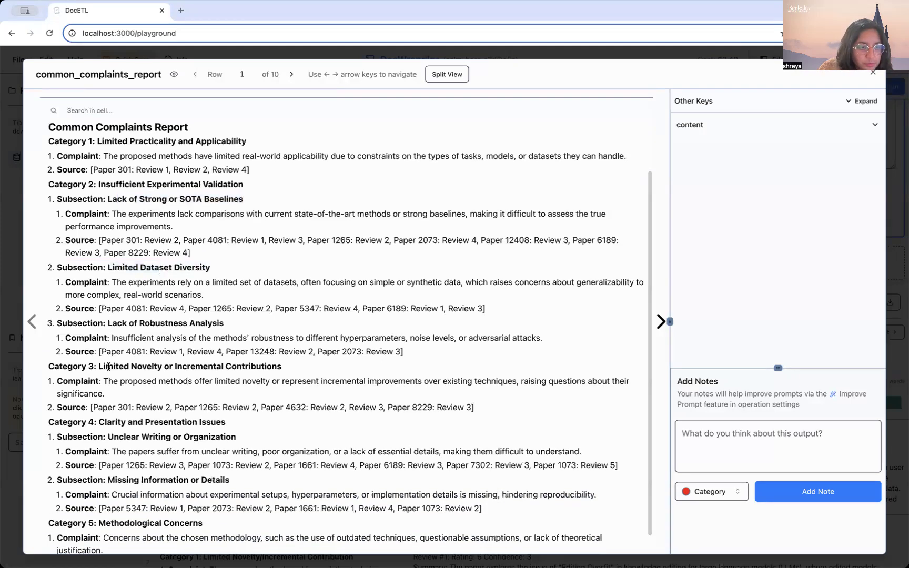
scroll(108, 367, "down", 1)
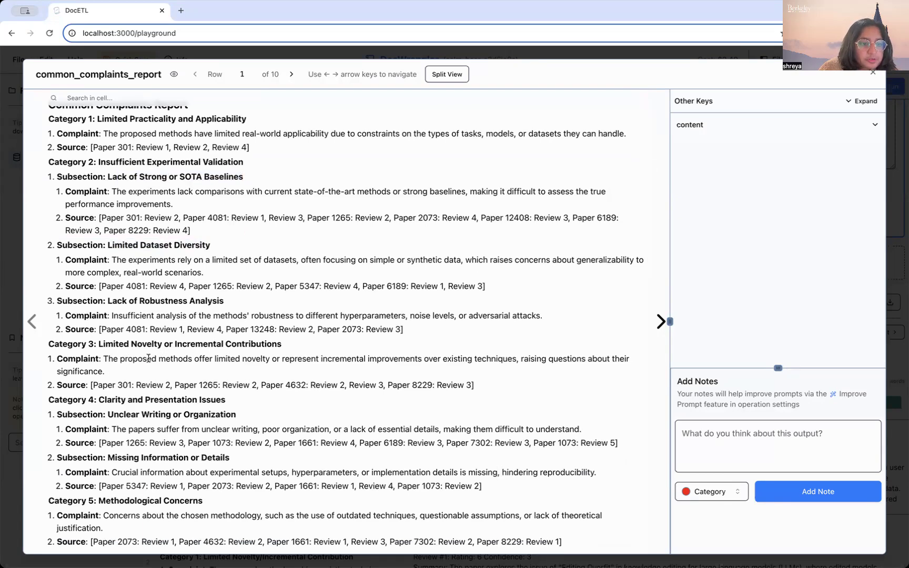
left_click_drag(120, 358, 137, 379)
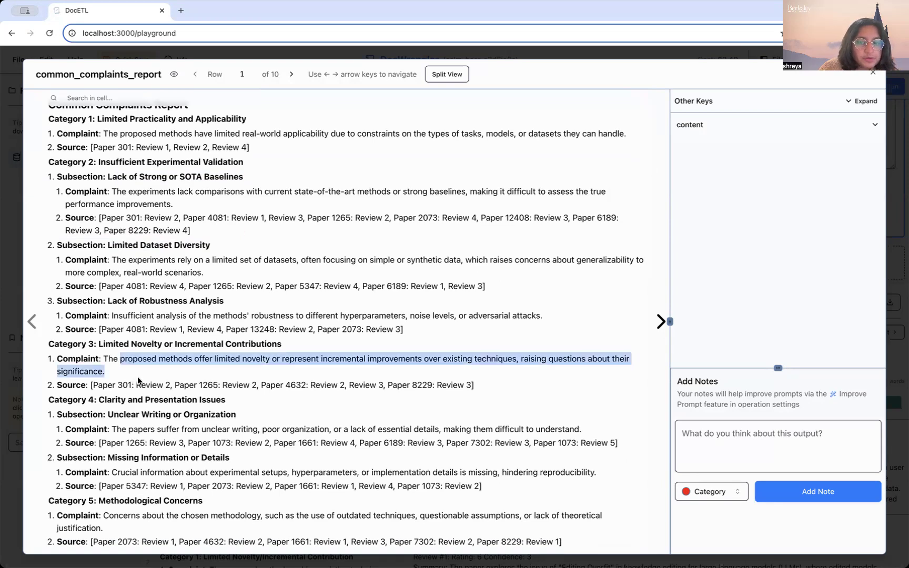
left_click_drag(131, 414, 138, 444)
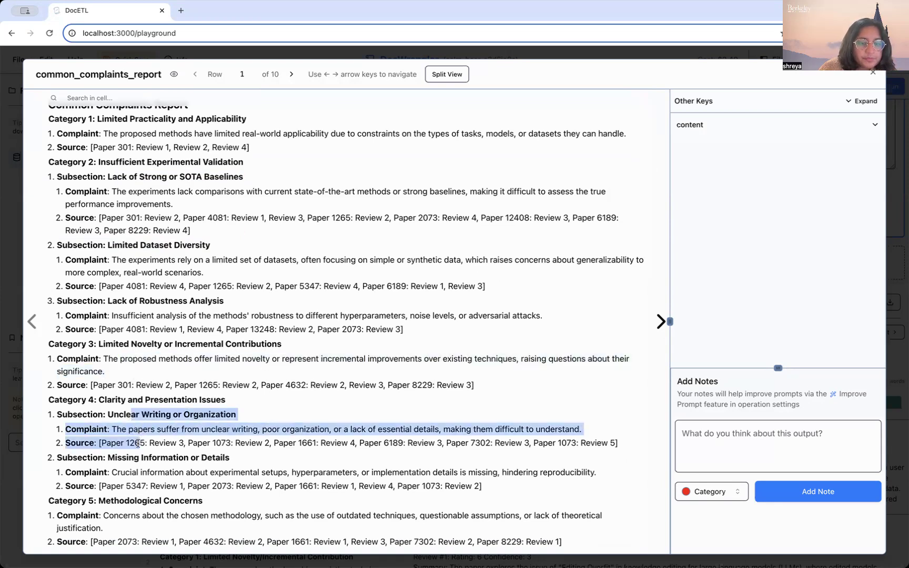
left_click(138, 453)
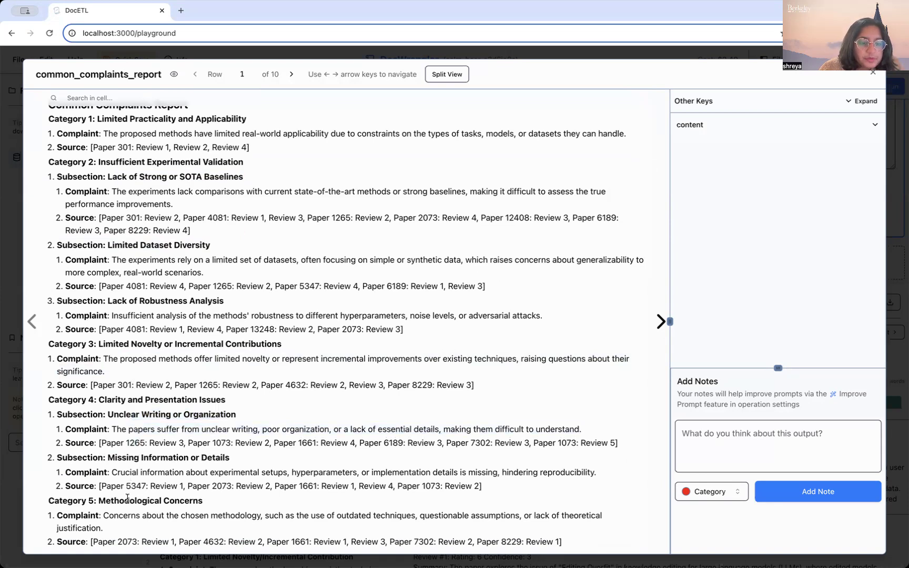
- Show the first row's source content beside its report and compare Paper 301's reviews and weaknesses with the reported complaints
scroll(129, 474, "up", 1)
scroll(129, 474, "down", 1)
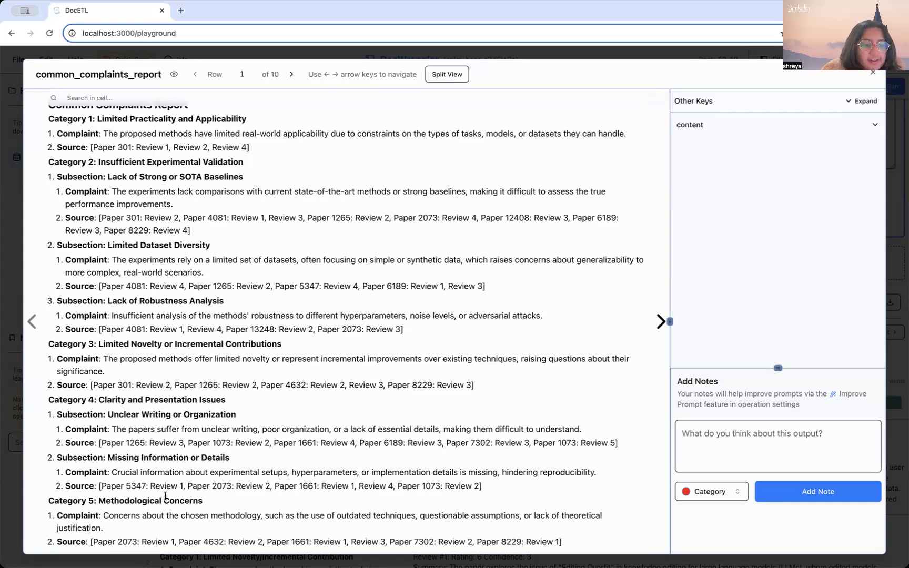
scroll(157, 409, "up", 3)
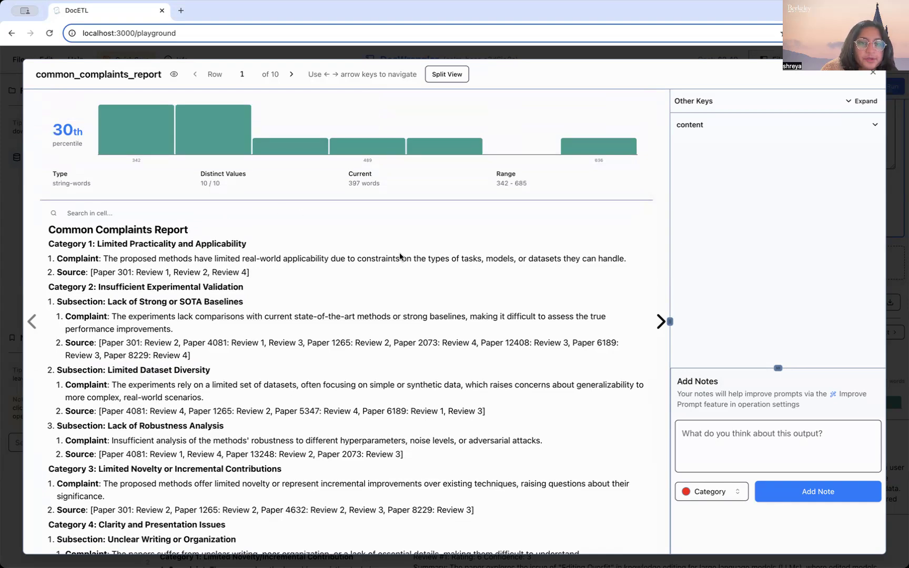
left_click(697, 126)
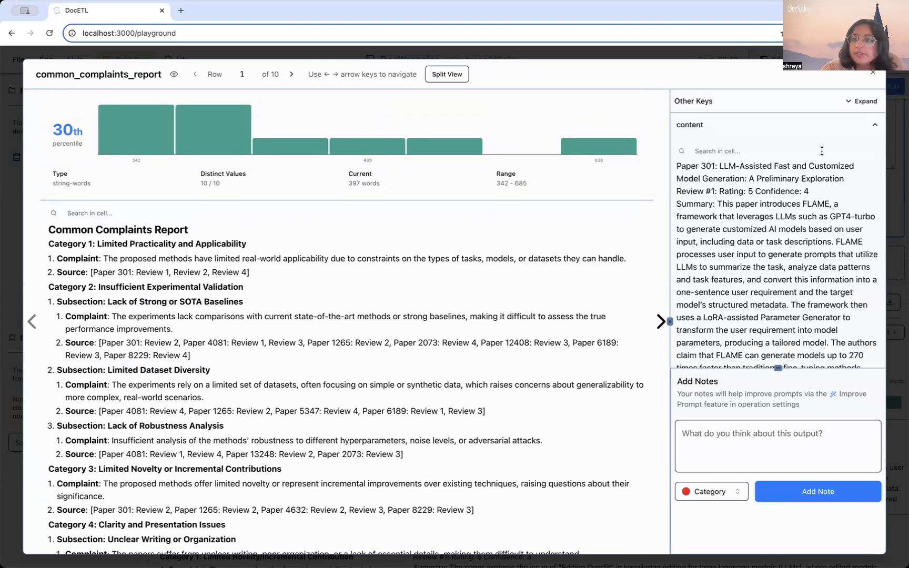
scroll(752, 266, "down", 2)
scroll(752, 267, "up", 2)
scroll(741, 234, "down", 1)
scroll(757, 216, "down", 2)
scroll(756, 228, "down", 5)
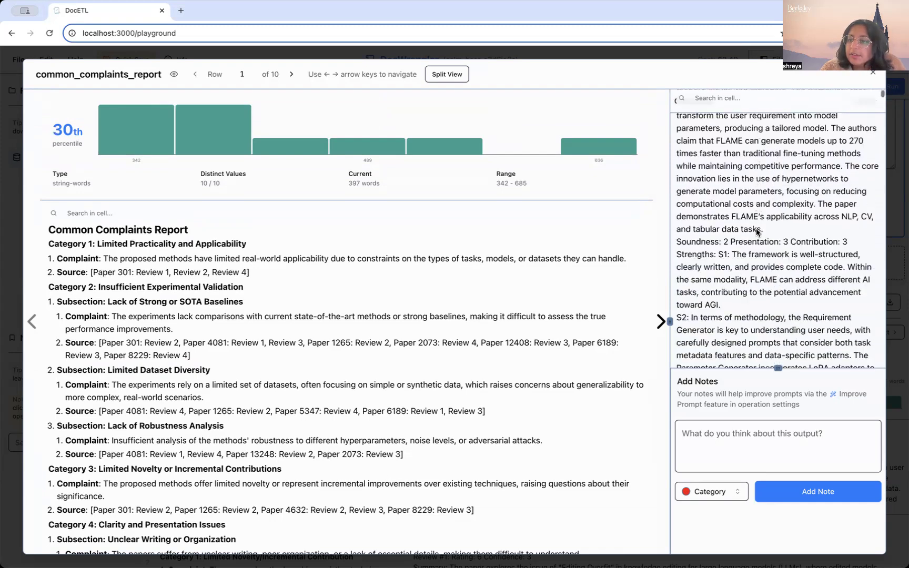
scroll(755, 219, "down", 15)
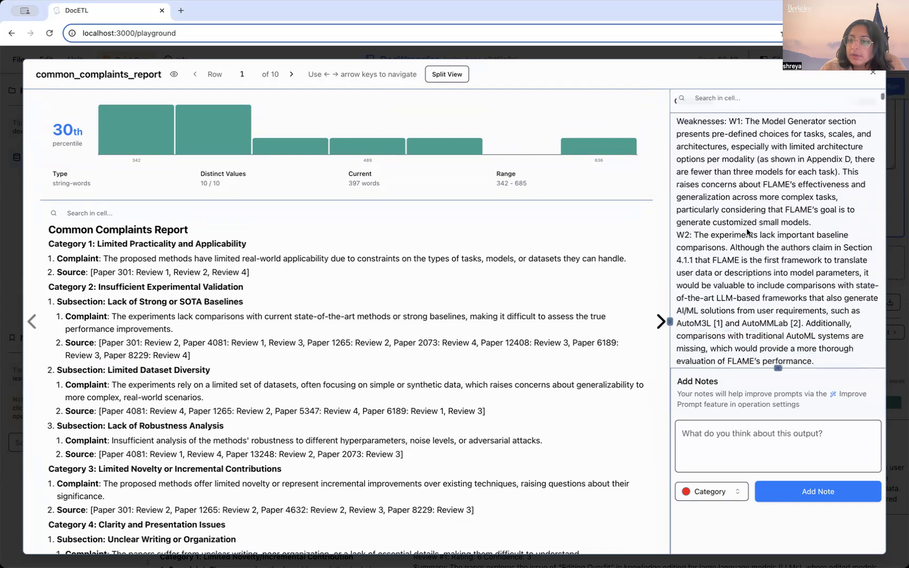
scroll(736, 236, "up", 2)
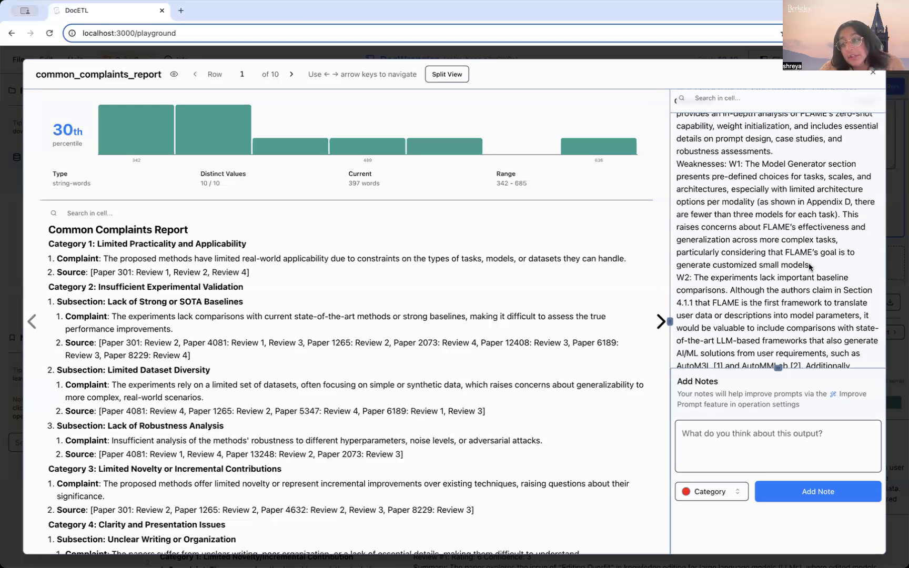
scroll(810, 266, "down", 3)
scroll(810, 267, "down", 15)
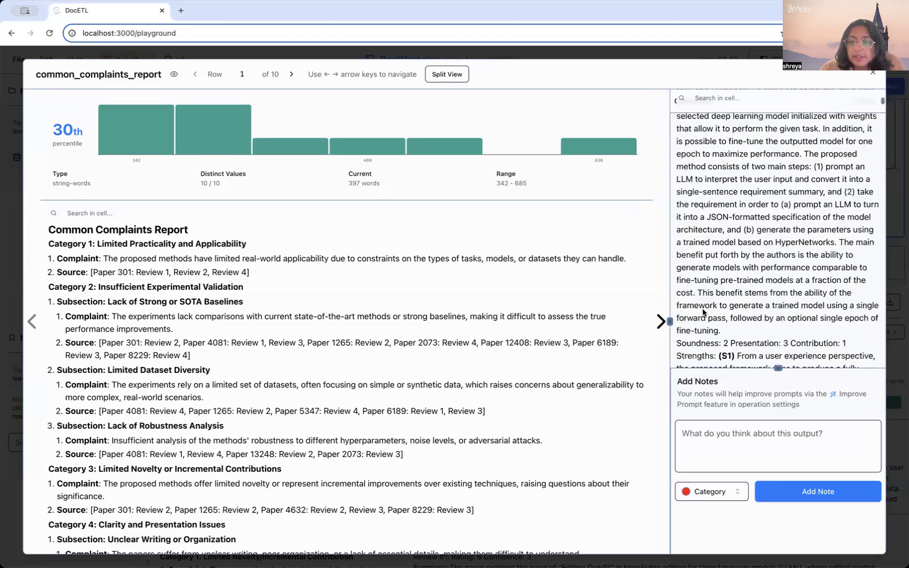
- Examine the categories, subsections and cited review sources in the third and fourth rows' complaint reports
left_click(661, 320)
left_click(661, 320)
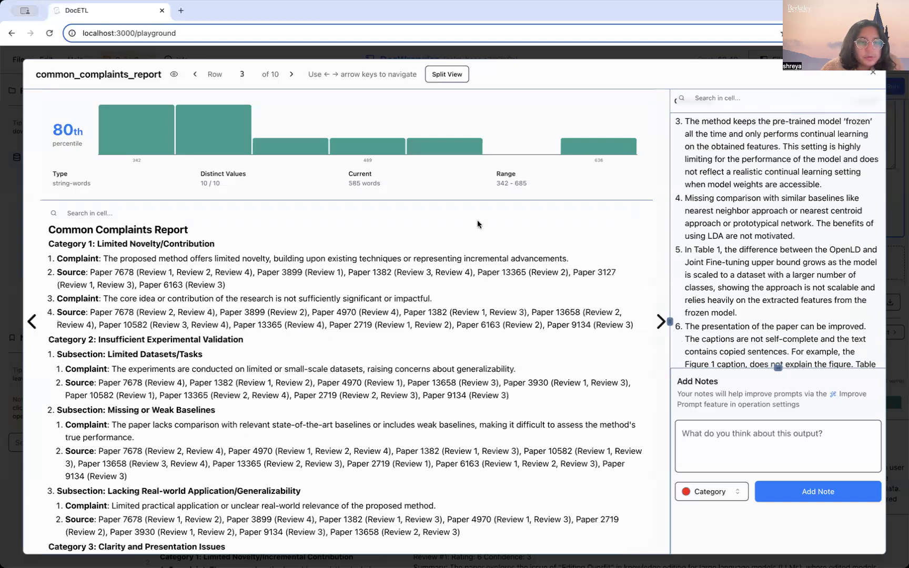
scroll(151, 361, "down", 1)
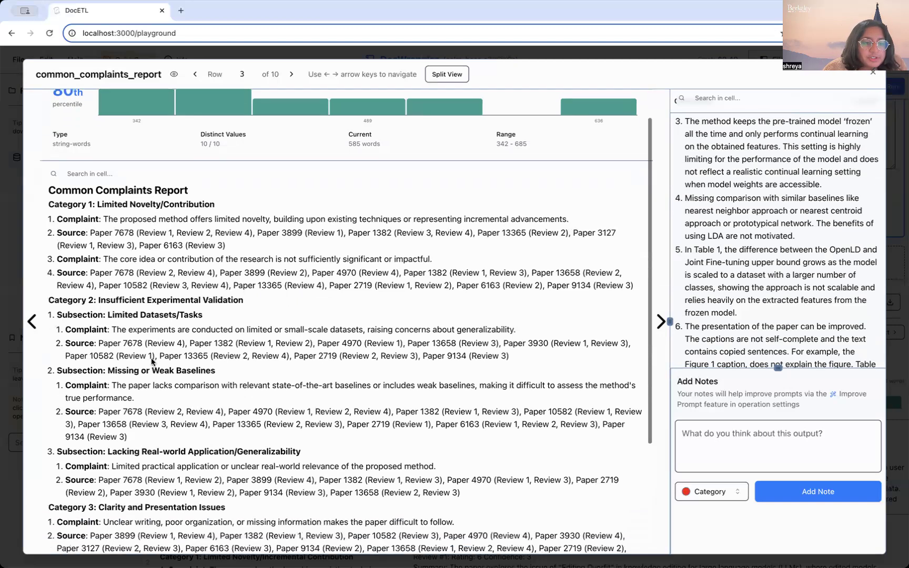
scroll(114, 358, "down", 3)
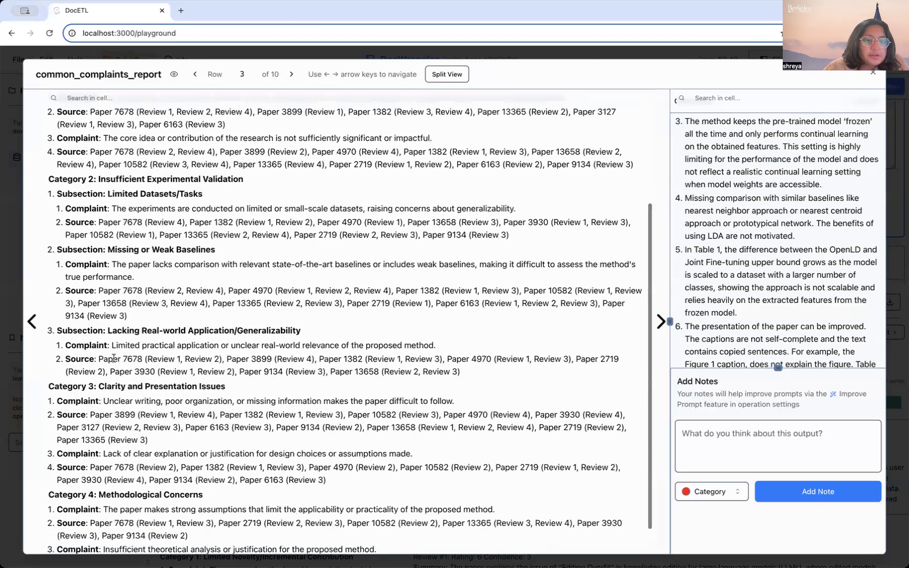
scroll(114, 358, "down", 1)
scroll(113, 359, "down", 1)
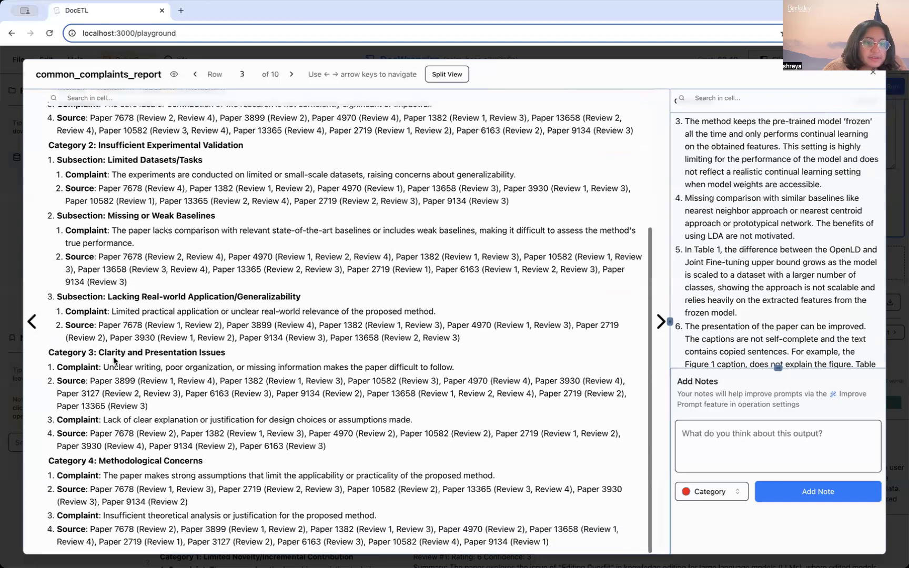
left_click(658, 320)
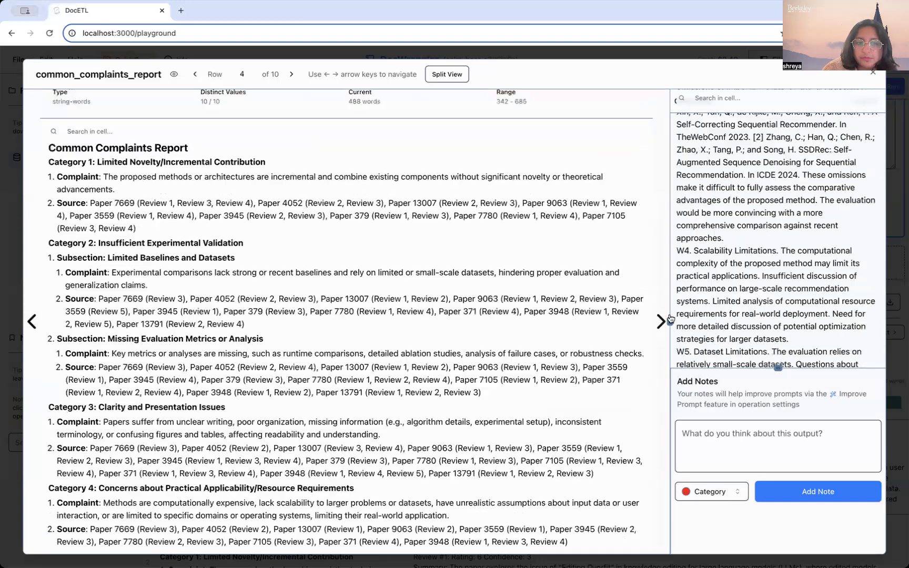
scroll(512, 350, "up", 3)
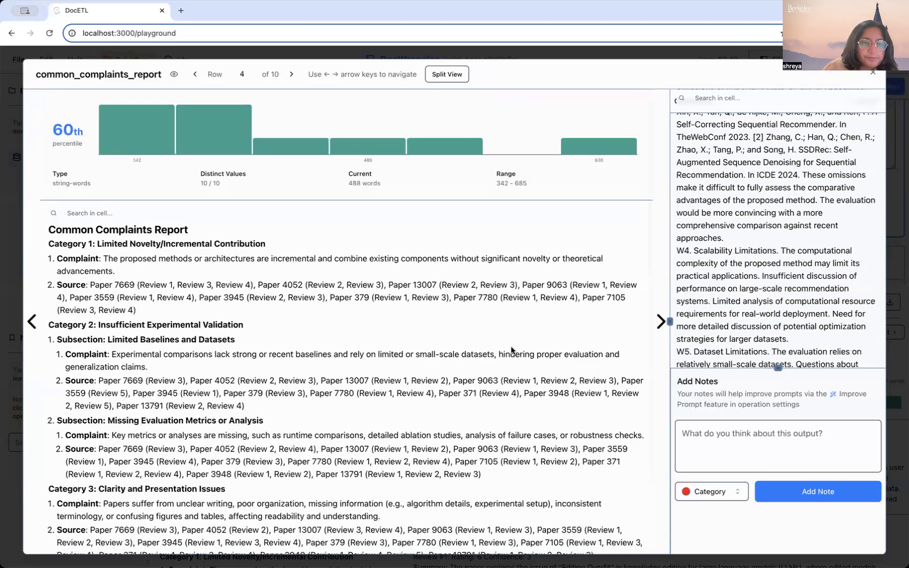
scroll(512, 350, "down", 3)
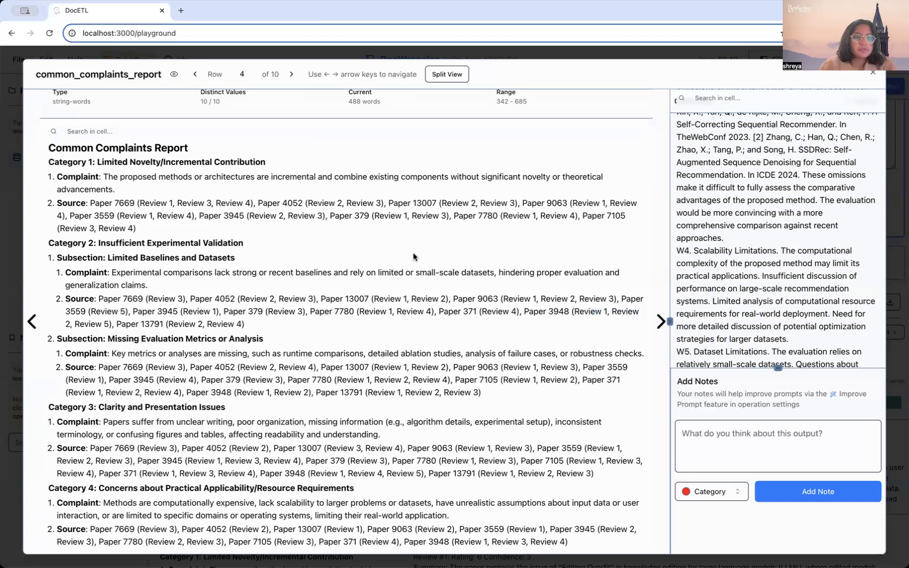
- Examine the fifth row's report, including the strong baselines subsection, clarity category and category on LLM/VLM usage concerns
left_click(661, 321)
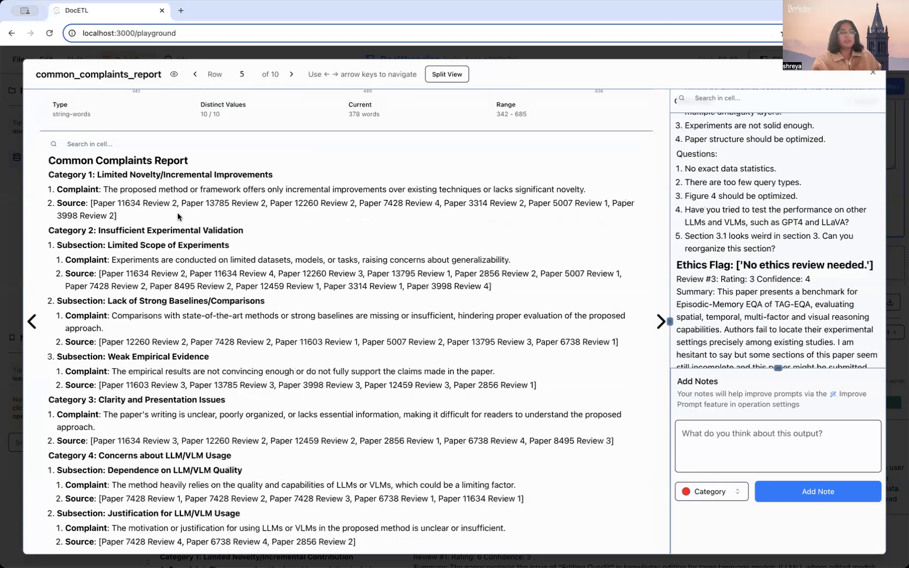
left_click_drag(106, 299, 262, 302)
left_click_drag(223, 400, 63, 397)
left_click(79, 401)
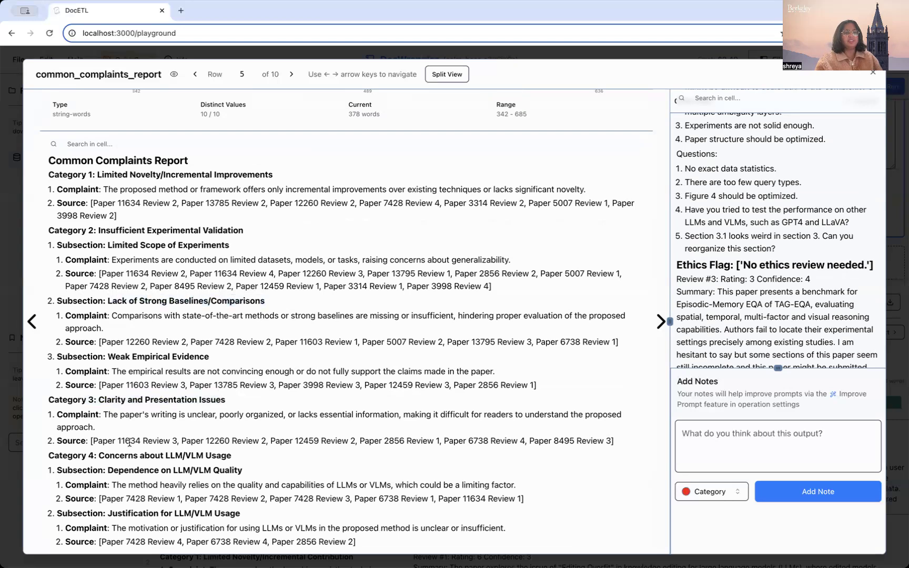
left_click_drag(236, 461, 55, 461)
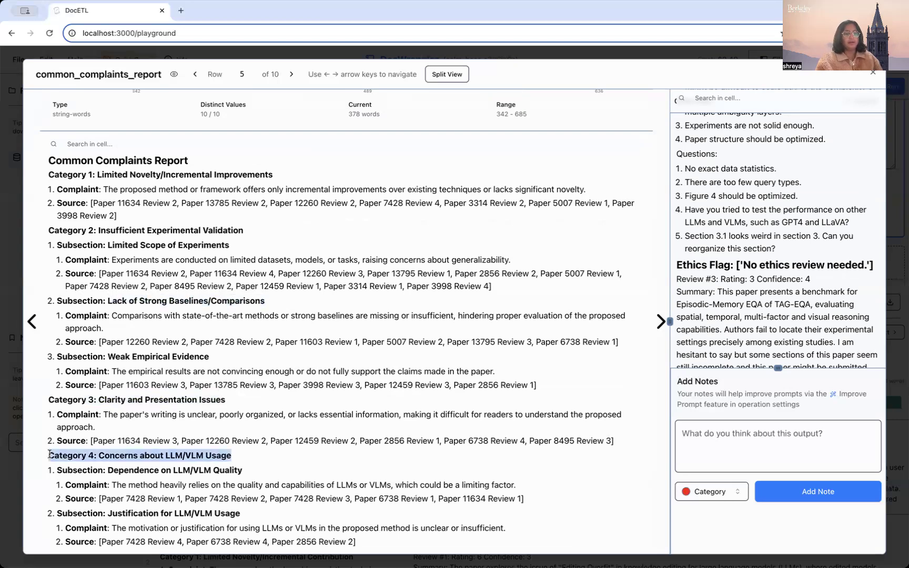
scroll(150, 335, "up", 1)
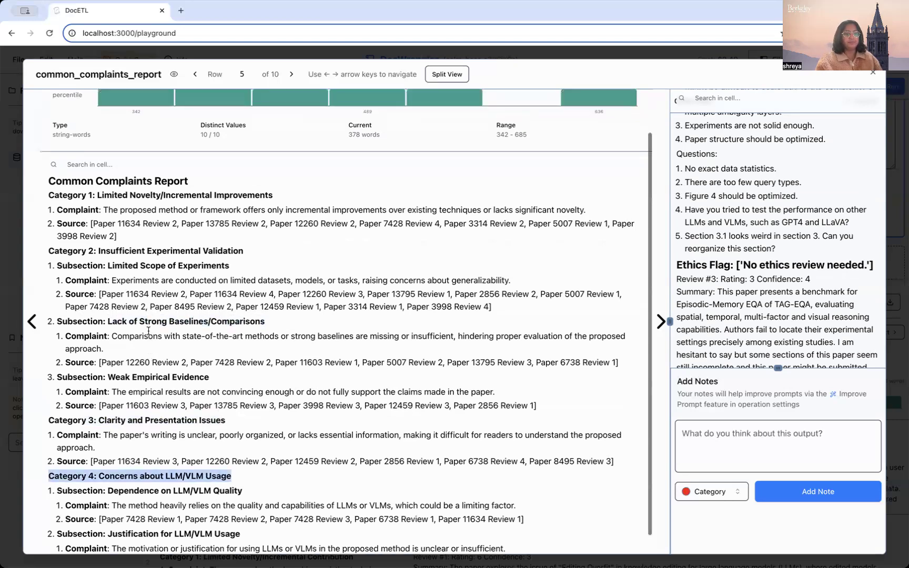
left_click(162, 378)
left_click_drag(231, 475, 104, 475)
scroll(143, 468, "down", 1)
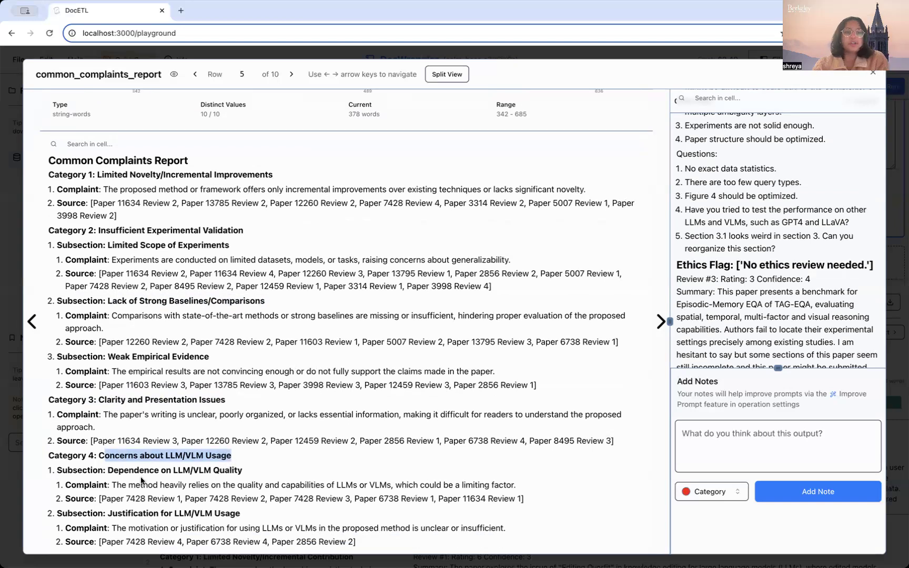
scroll(142, 463, "up", 3)
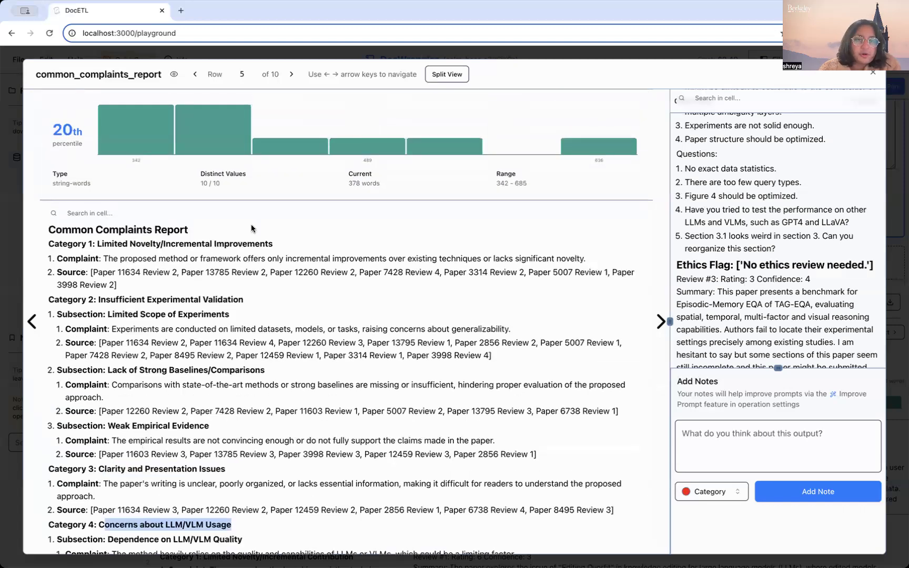
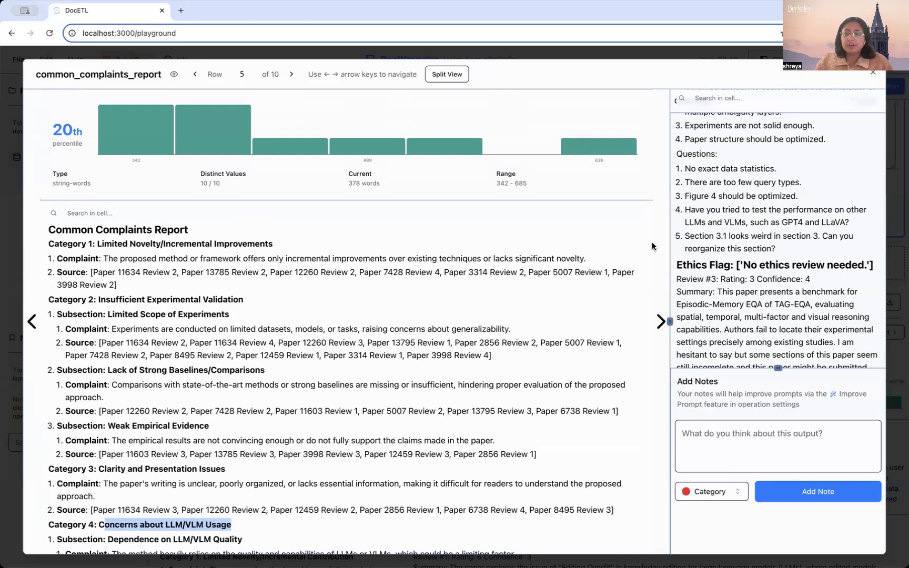
- Examine the complaint categories and cited sources in the sixth and seventh rows' reports
left_click(661, 280)
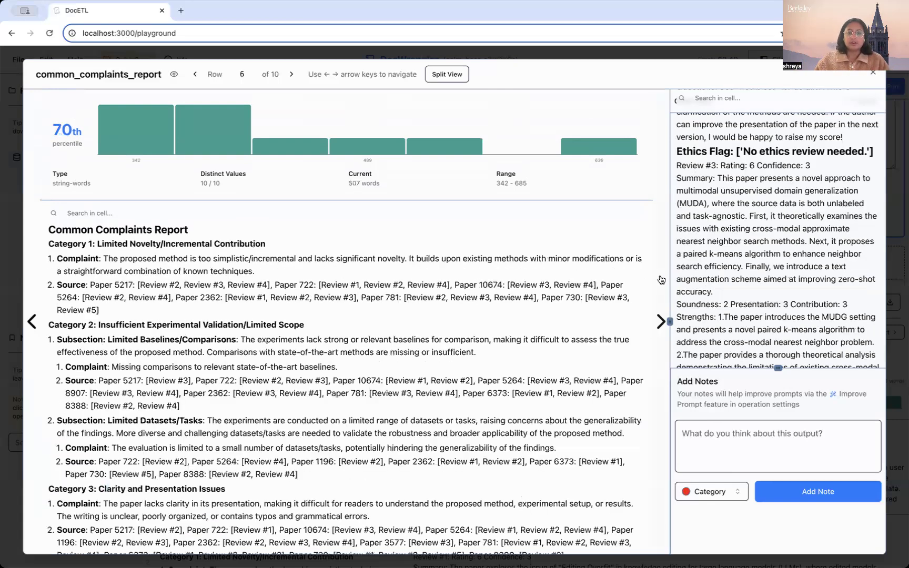
scroll(495, 287, "down", 3)
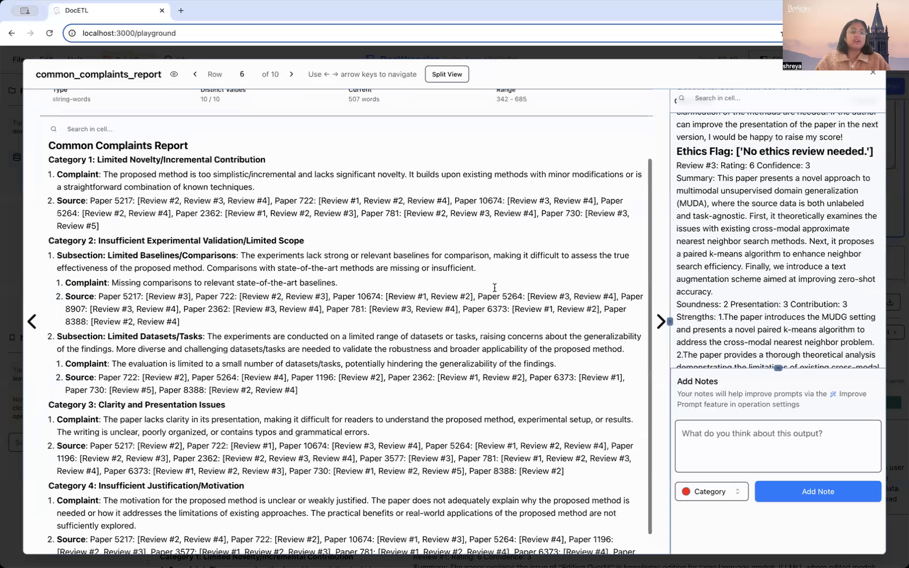
scroll(551, 309, "down", 1)
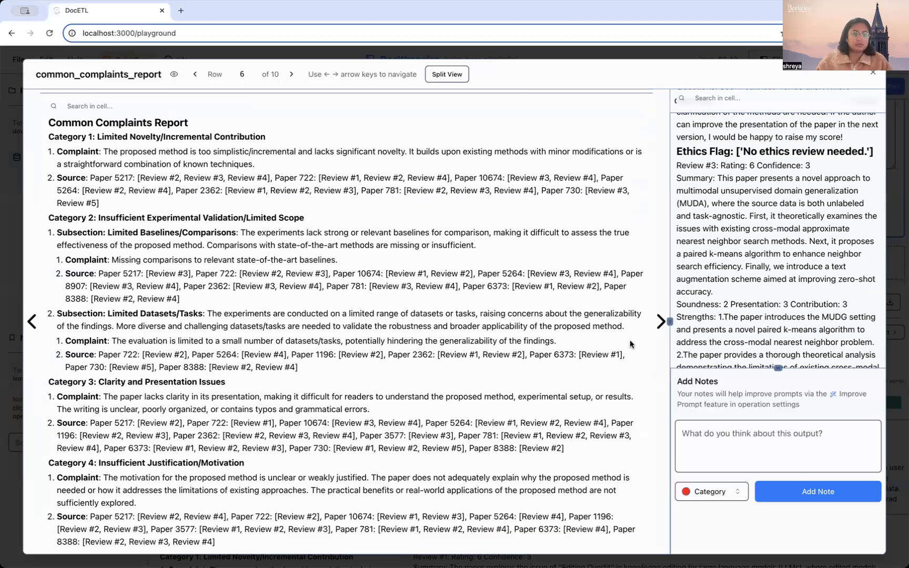
left_click(659, 321)
scroll(644, 348, "up", 1)
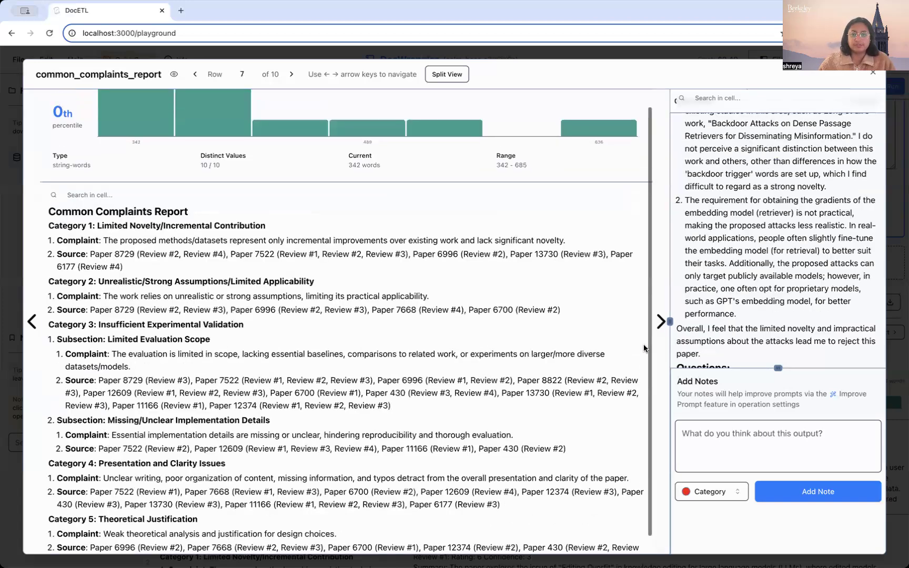
scroll(639, 347, "down", 1)
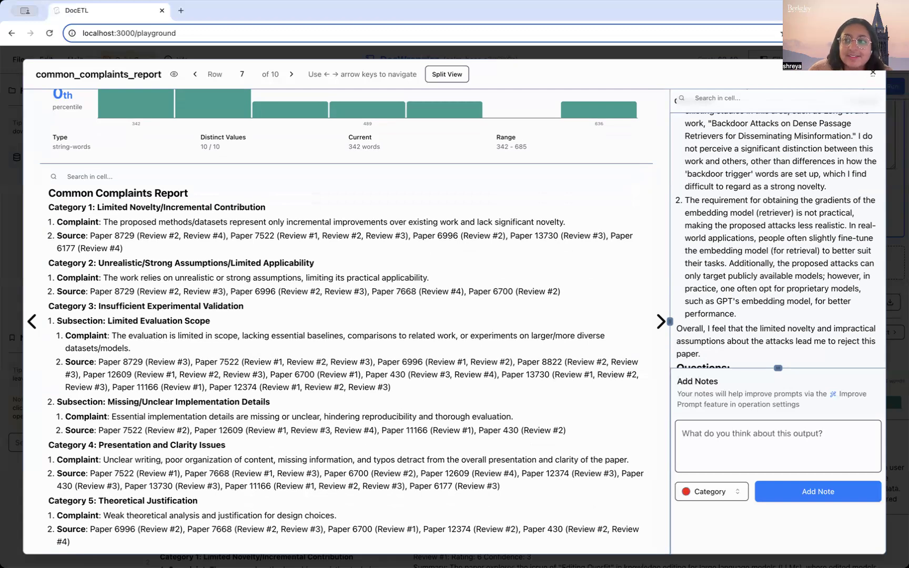
- Close the expanded report view and add an LLM Reduce operation after extract_common_complaints
left_click(873, 74)
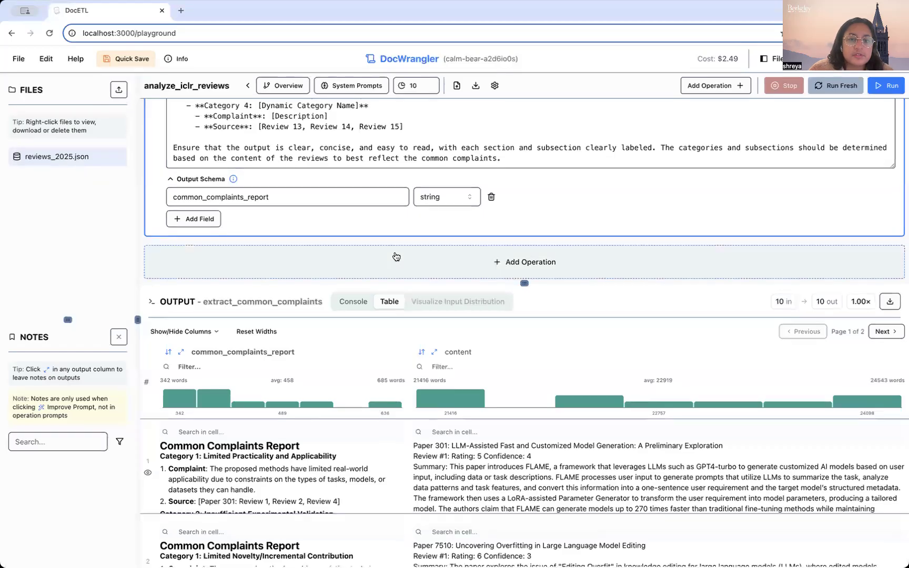
scroll(393, 186, "up", 3)
scroll(393, 186, "down", 3)
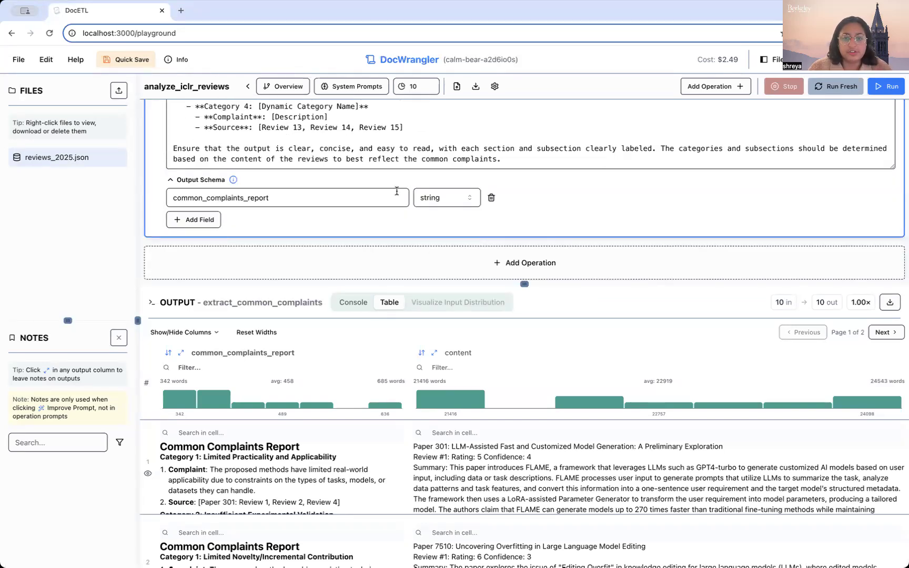
left_click(435, 266)
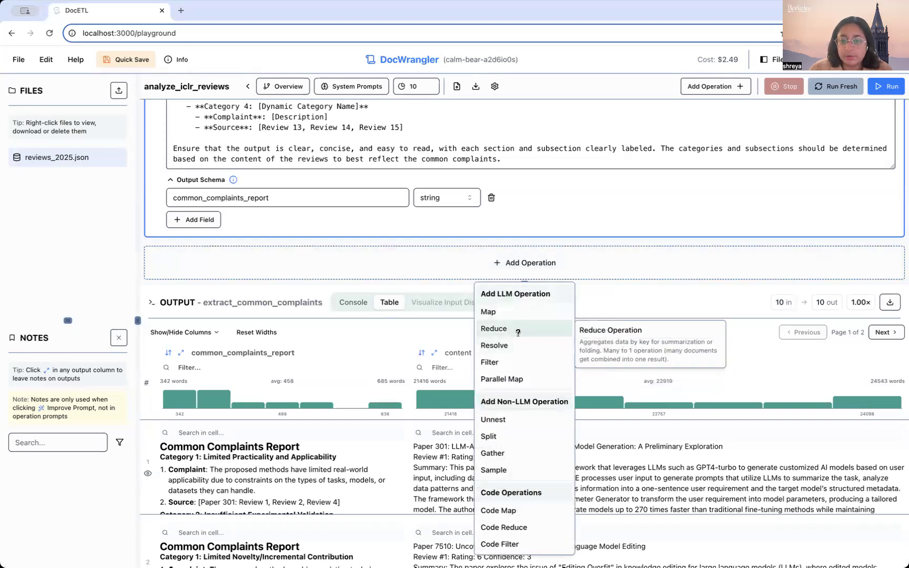
left_click(494, 328)
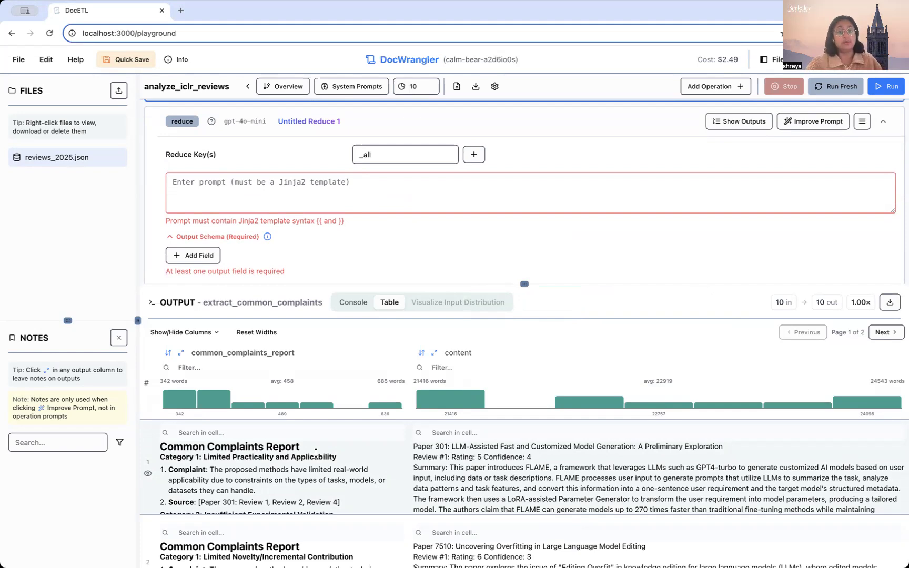
scroll(236, 469, "down", 2)
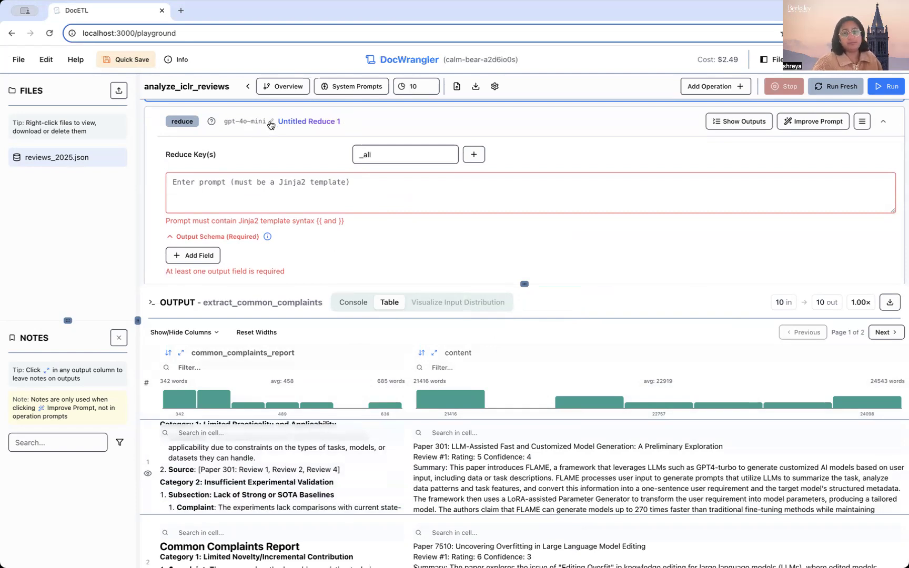
- Set the new reduce operation's model to gemini/gemini-1.5-pro
left_click(270, 124)
left_click_drag(272, 121, 222, 116)
type("gem")
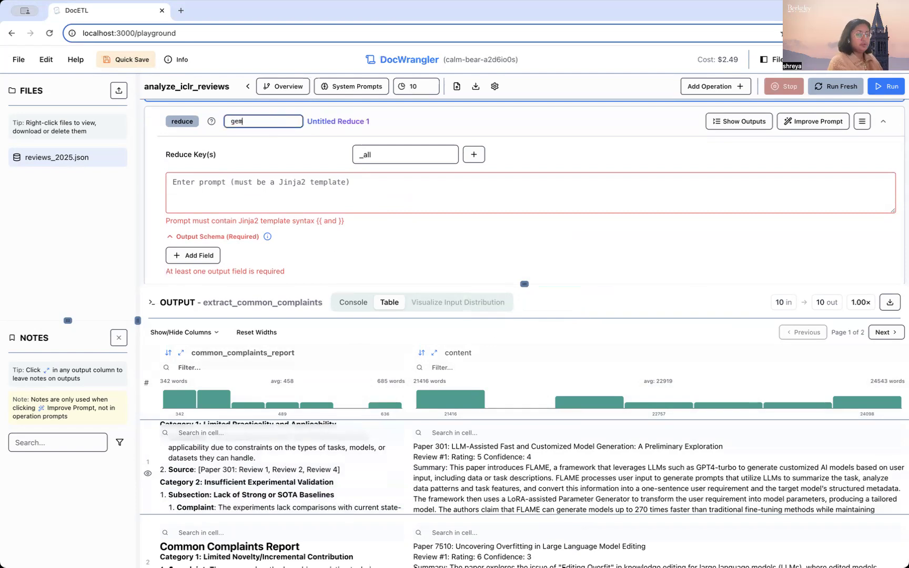
type("ini-/gemini-p")
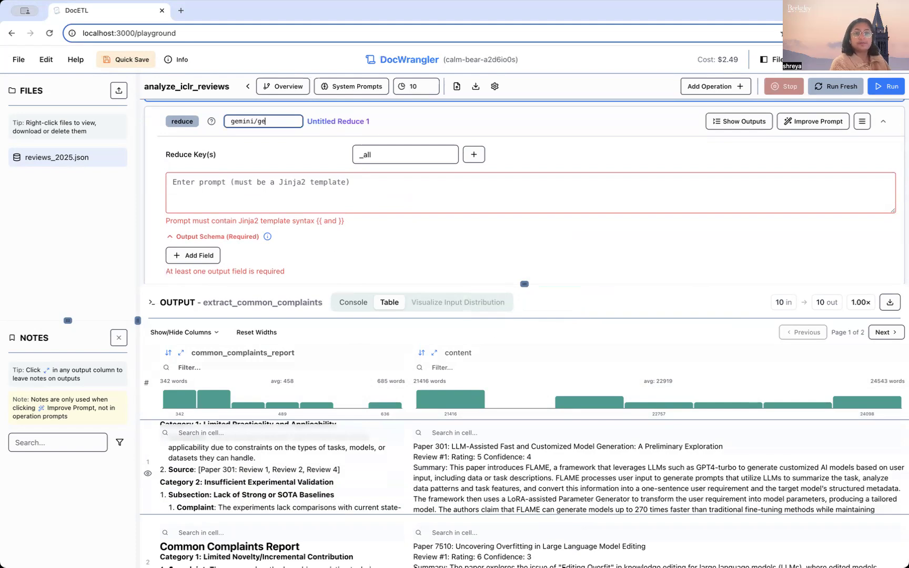
key("BackSpace")
type("1.5-pro")
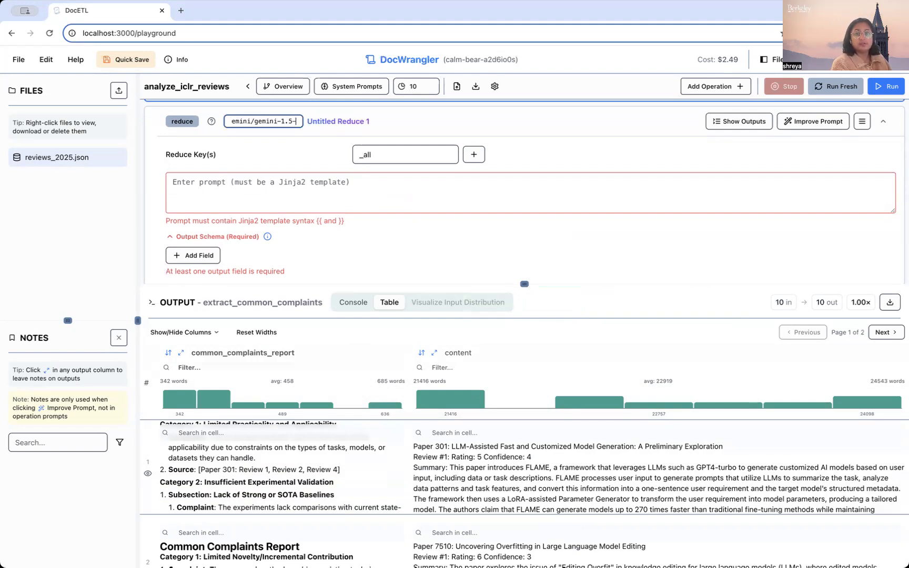
- Rename the new reduce operation as find_most_common_complaints
left_click(328, 121)
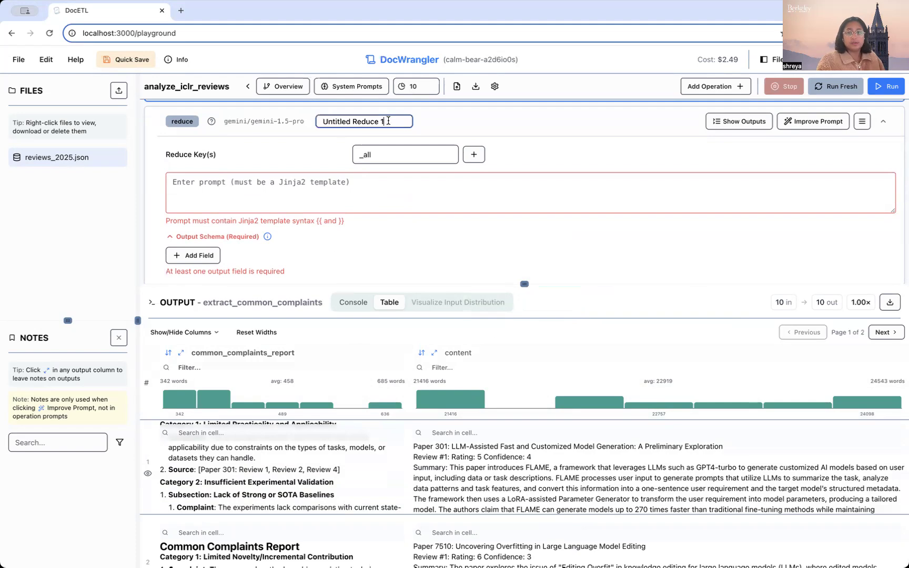
left_click_drag(388, 120, 318, 121)
type("find_m")
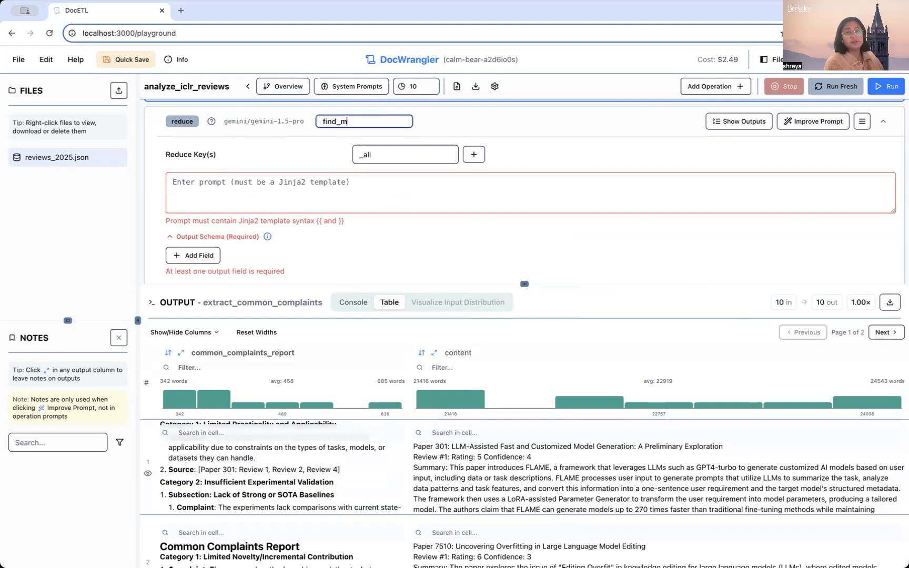
type("ost_common_complaints")
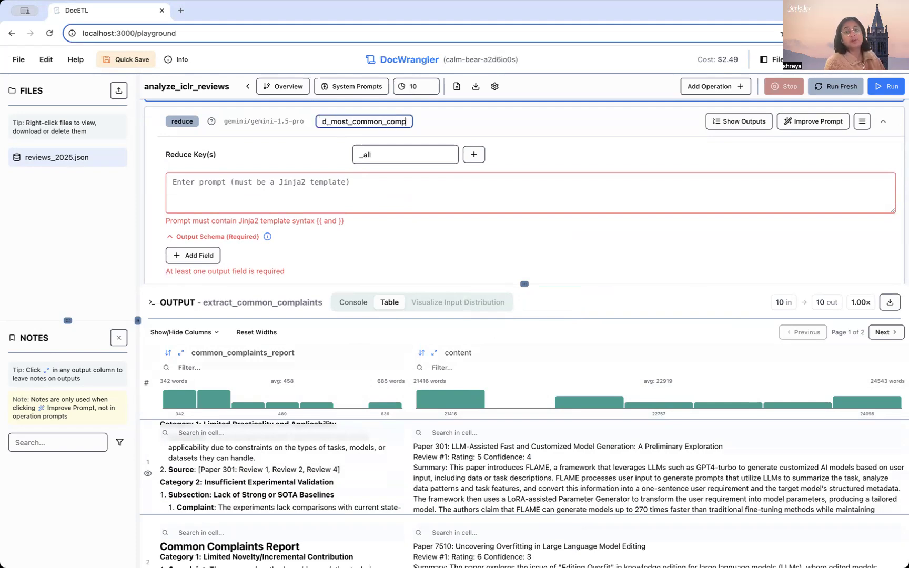
left_click(220, 155)
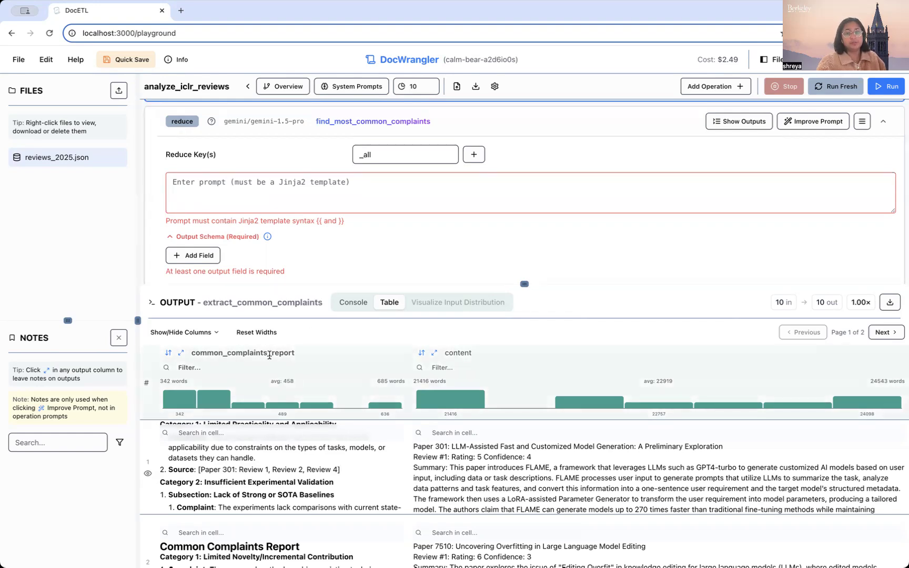
- Check the output field of the extract_common_complaints operation and open the chat assistant over the workspace
scroll(238, 189, "up", 3)
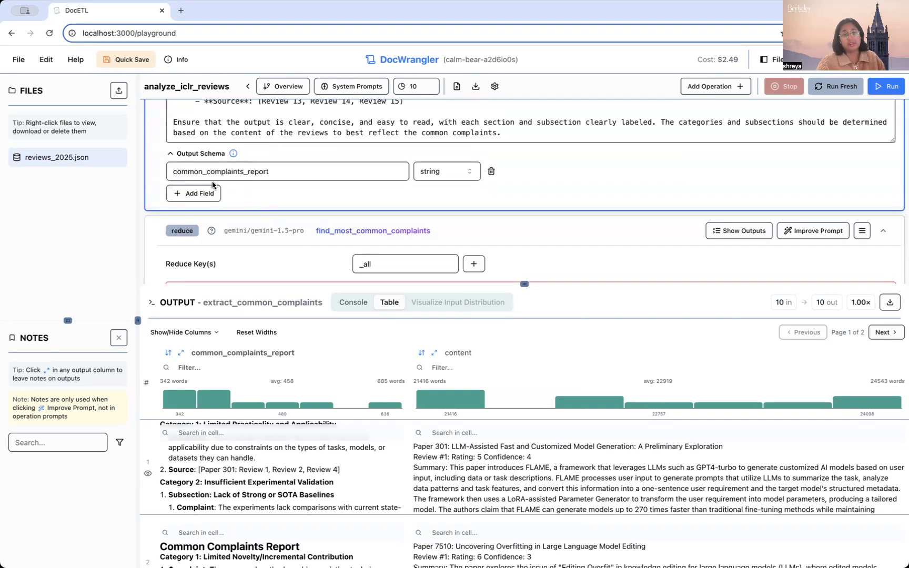
scroll(212, 181, "down", 2)
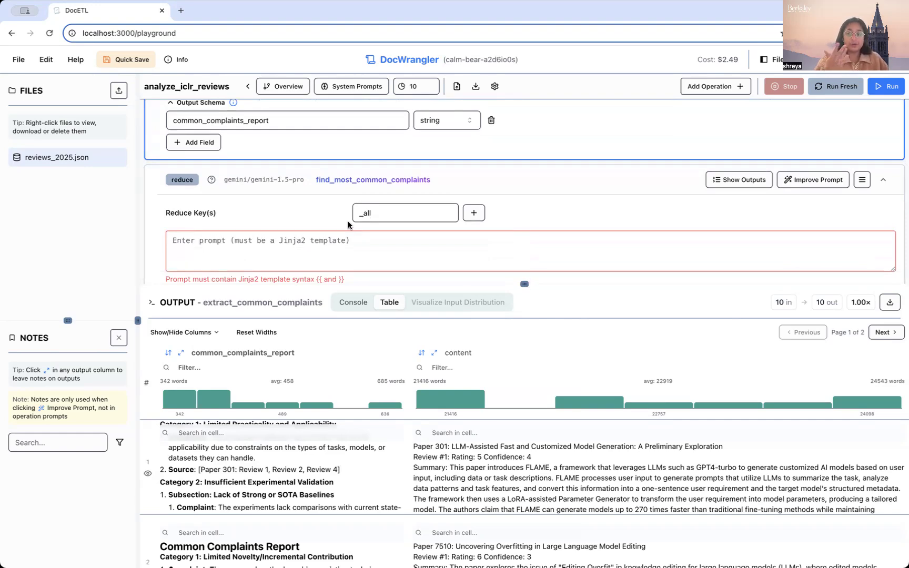
scroll(308, 229, "down", 2)
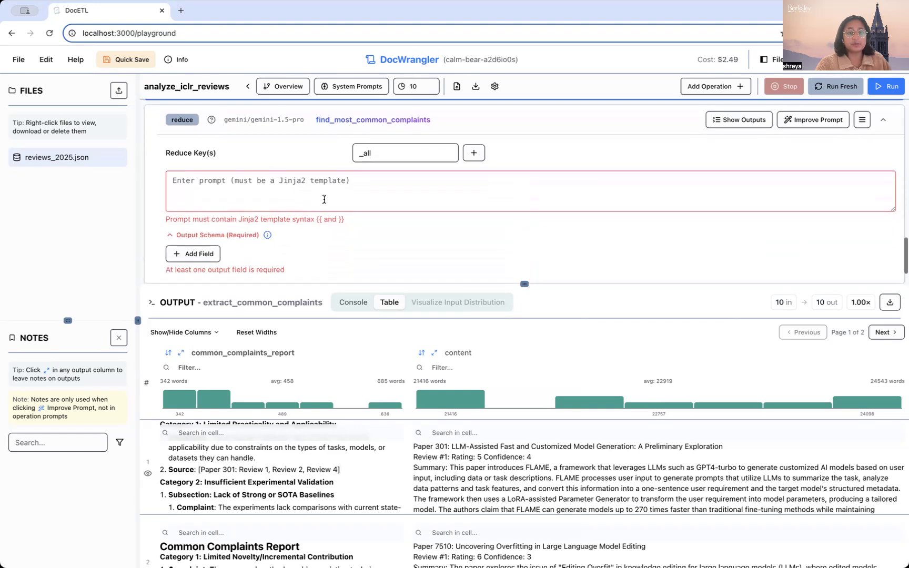
left_click(314, 182)
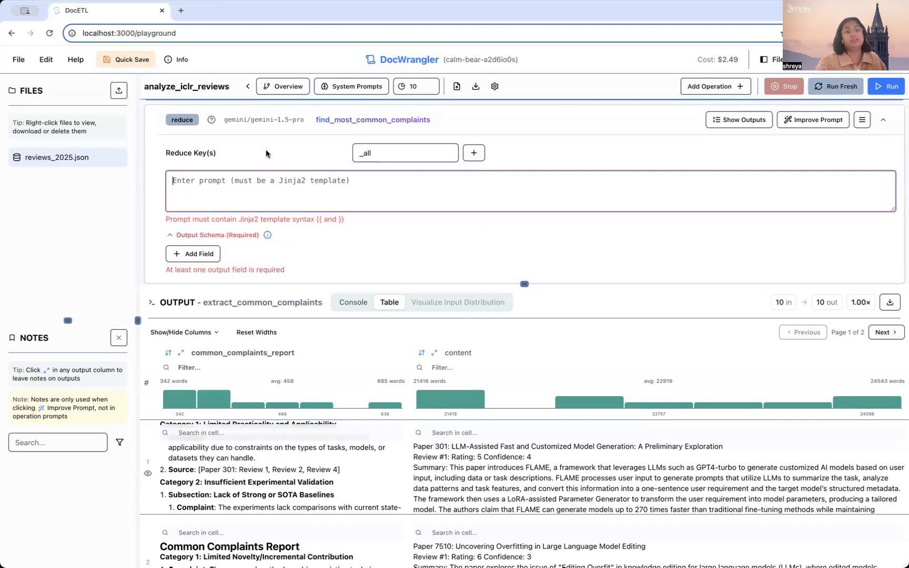
left_click(70, 59)
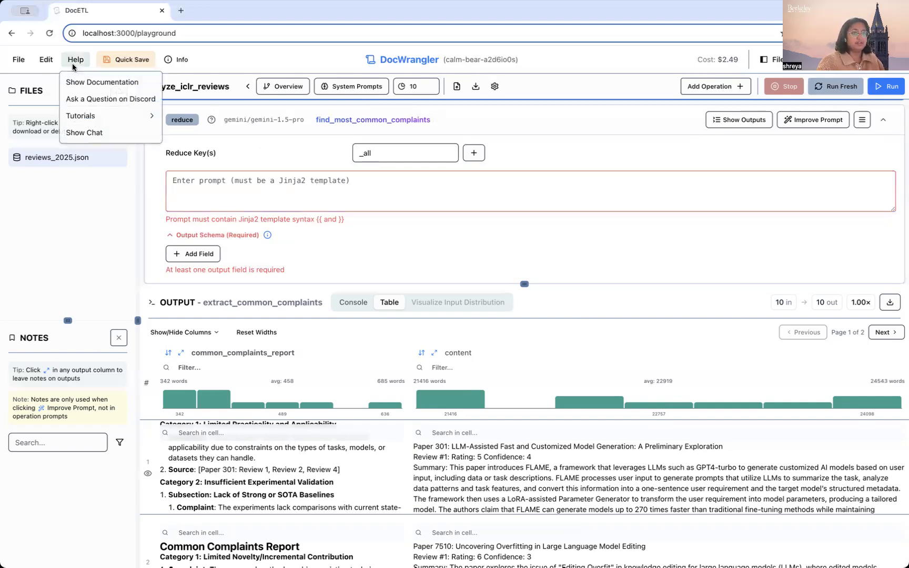
left_click(84, 132)
left_click_drag(692, 97, 643, 97)
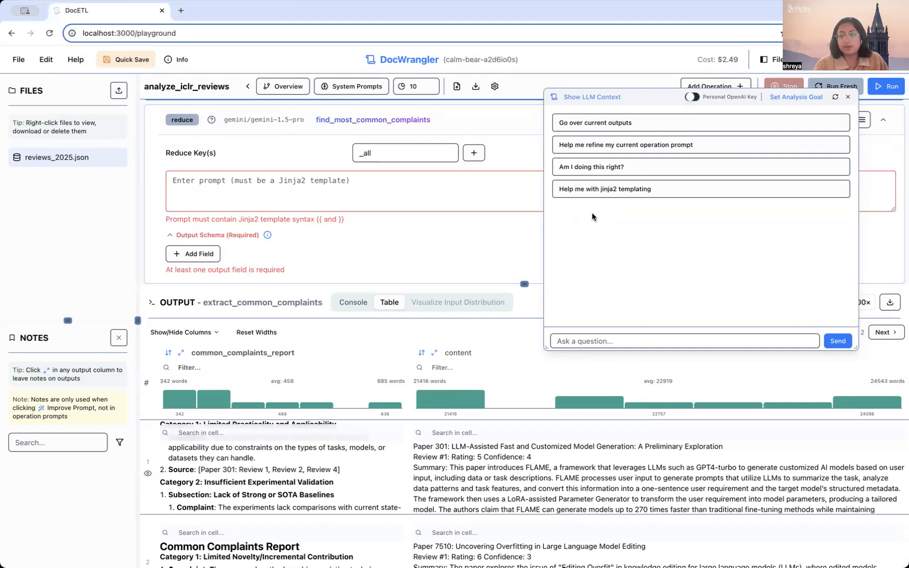
- Ask the chat assistant "i want a reduce operation to get the most common complaints and organize them by count, roughly"
left_click(589, 341)
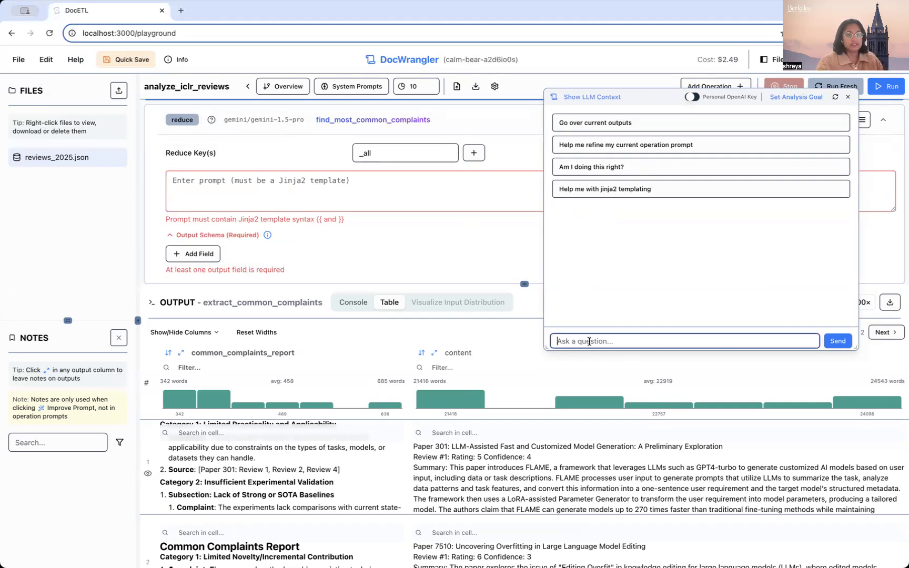
type("i want ")
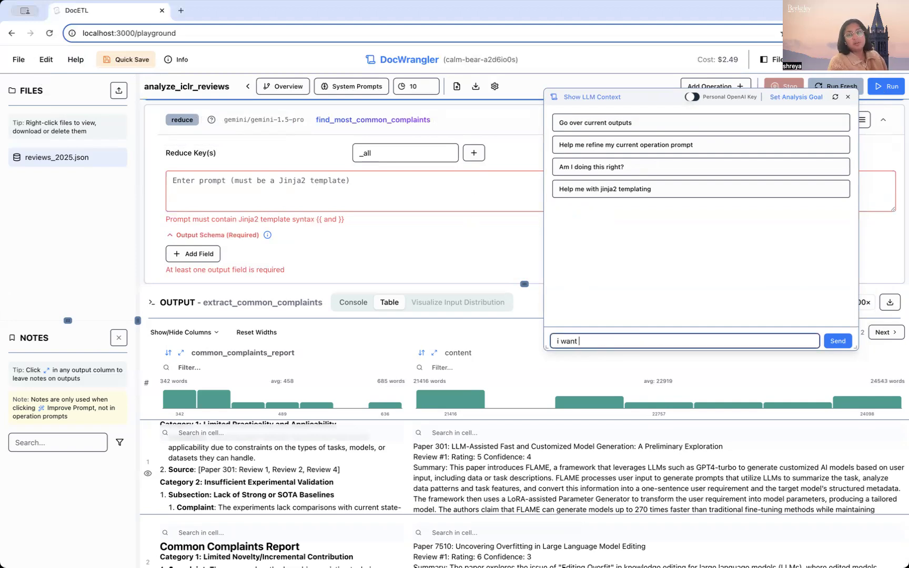
type("a reduce operation")
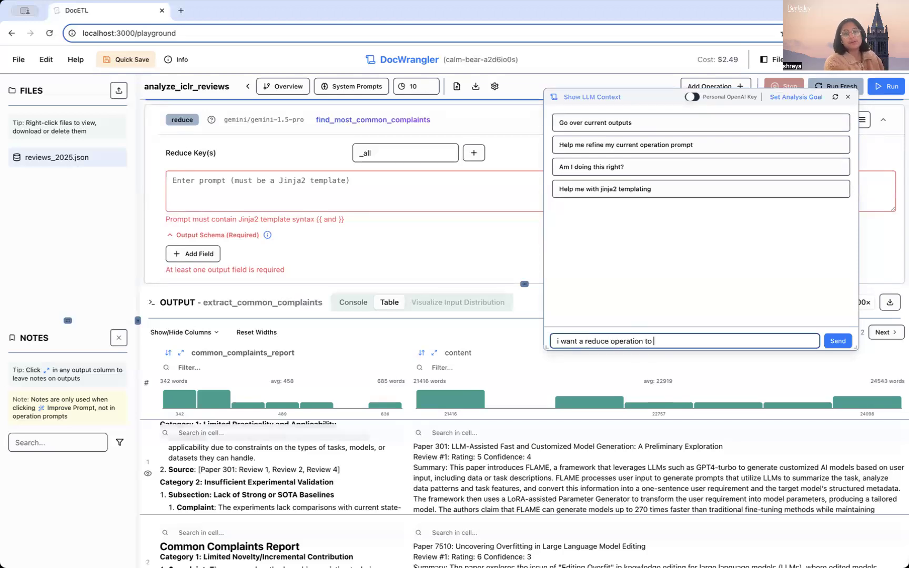
type("to get the most common complaints and org")
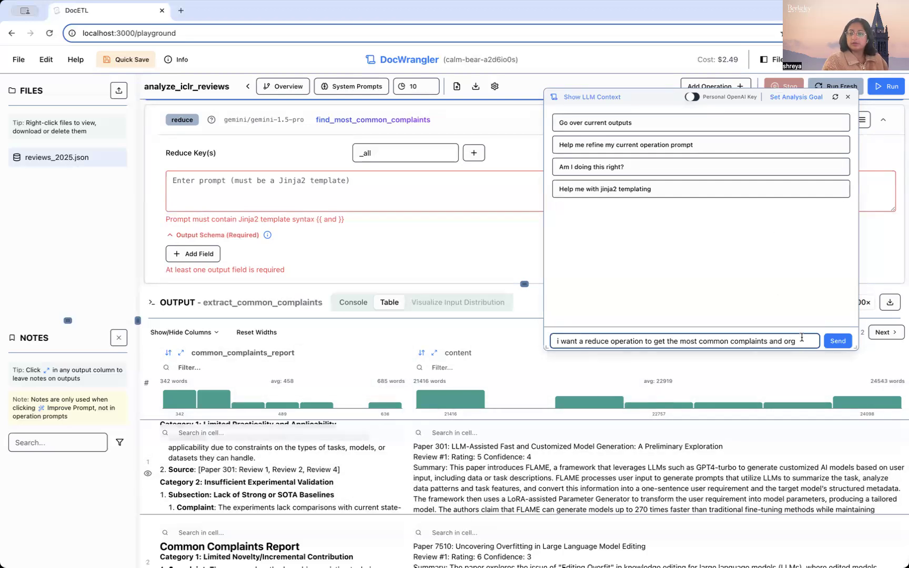
type("anize them by")
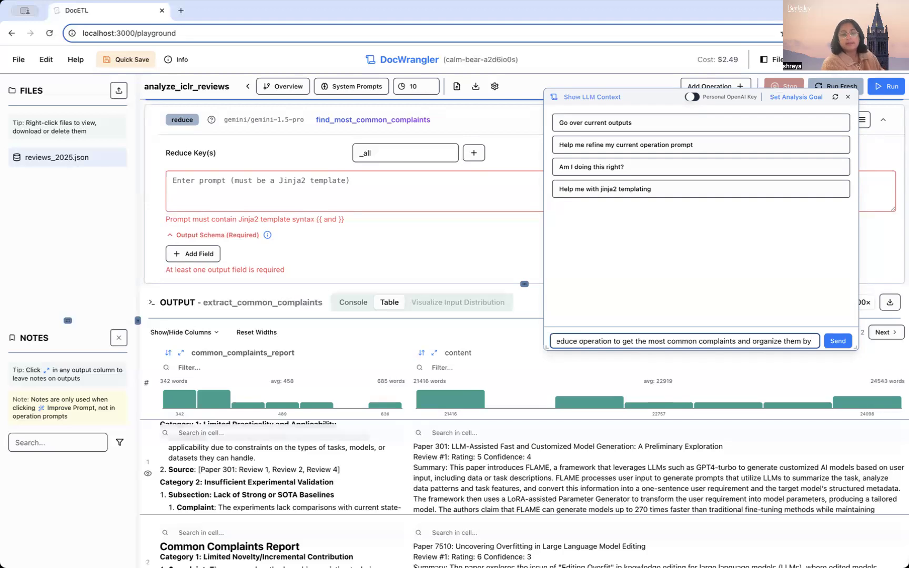
type(" count")
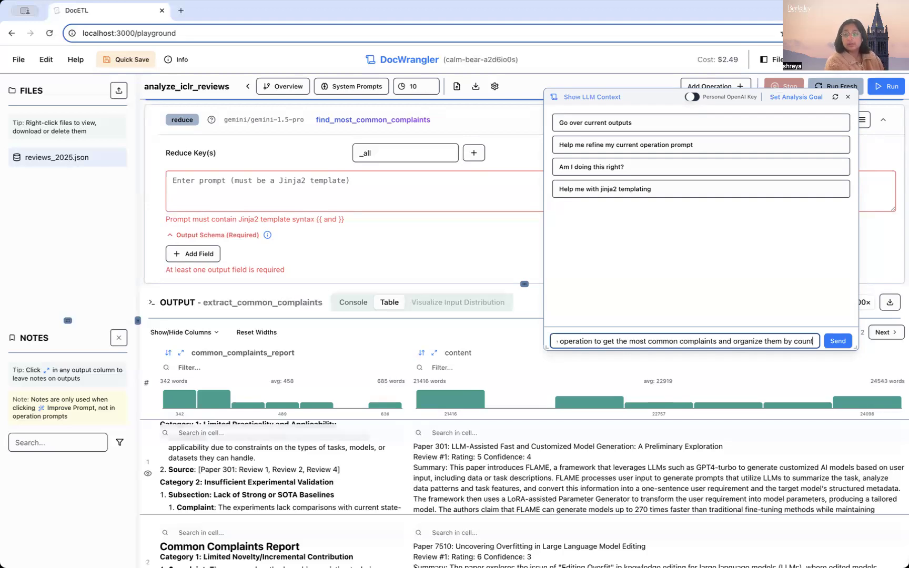
type(", roughly")
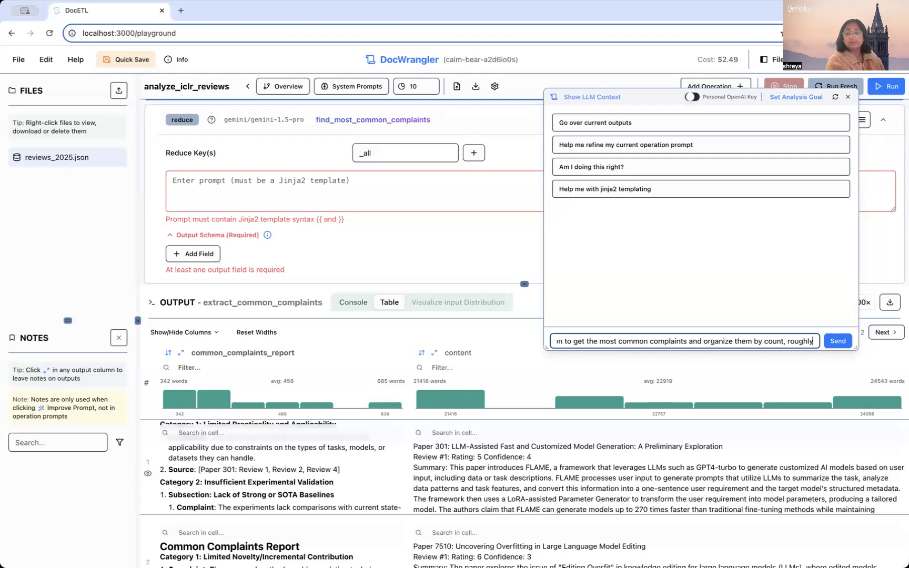
left_click(832, 339)
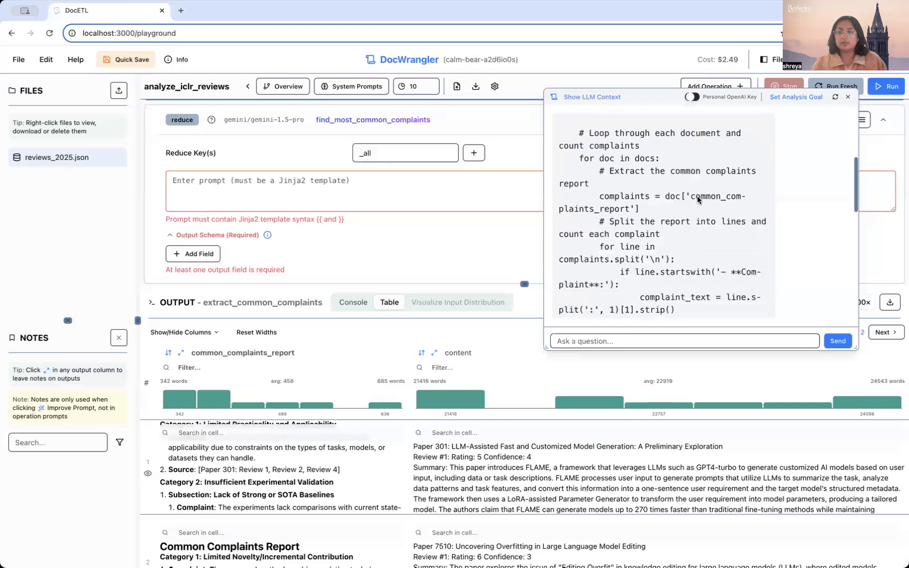
- Read through the assistant's suggestion and send the follow-up "i want an LLM powered reduce"
scroll(697, 196, "down", 10)
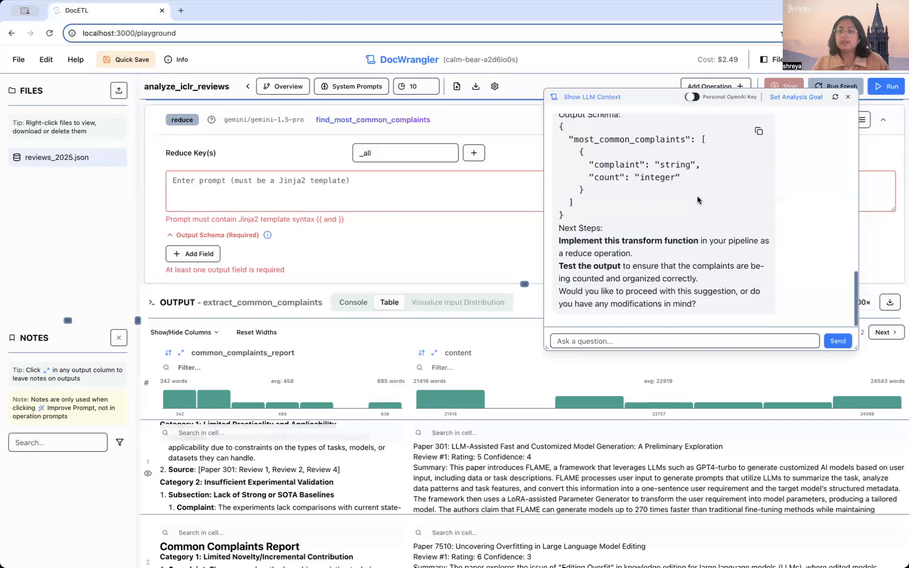
scroll(666, 267, "up", 1)
scroll(666, 276, "down", 1)
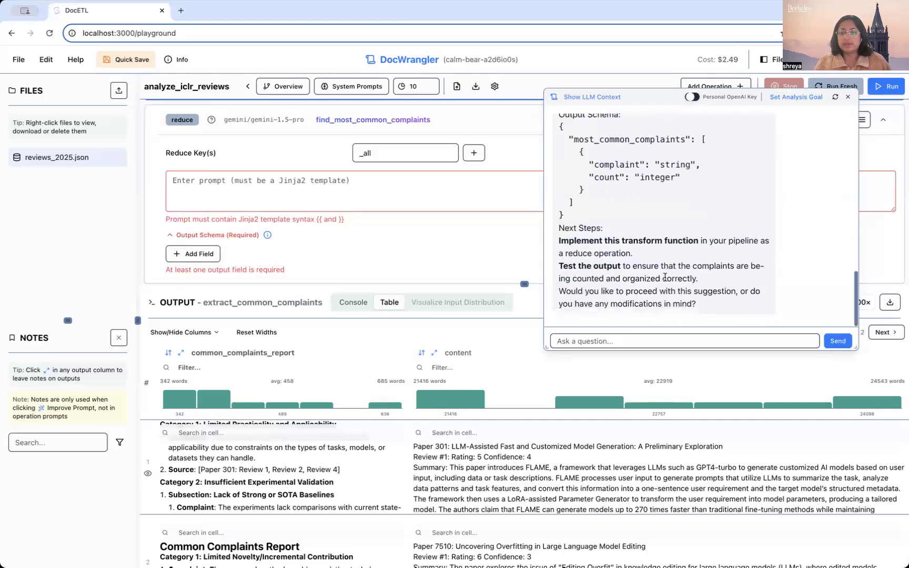
left_click(658, 337)
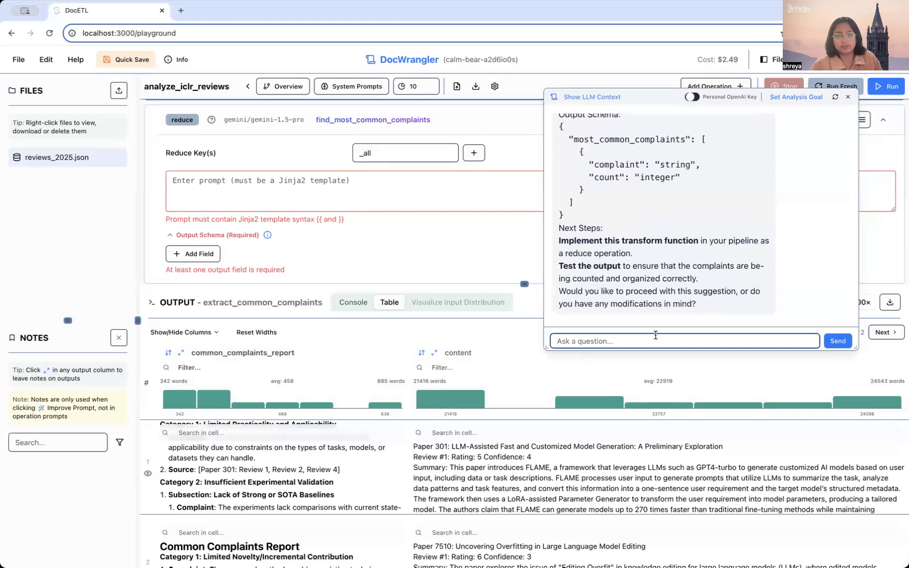
type("i want an ")
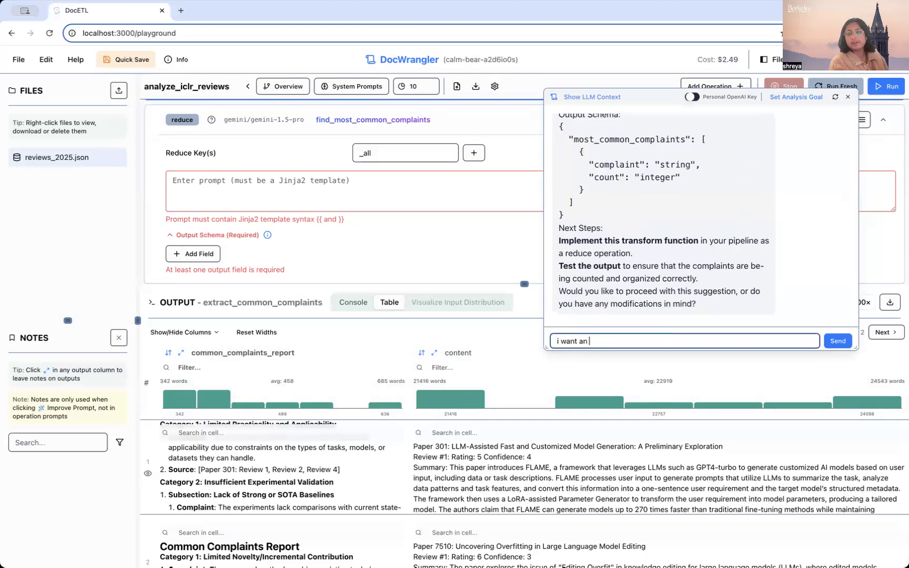
type("LLM powered reduce")
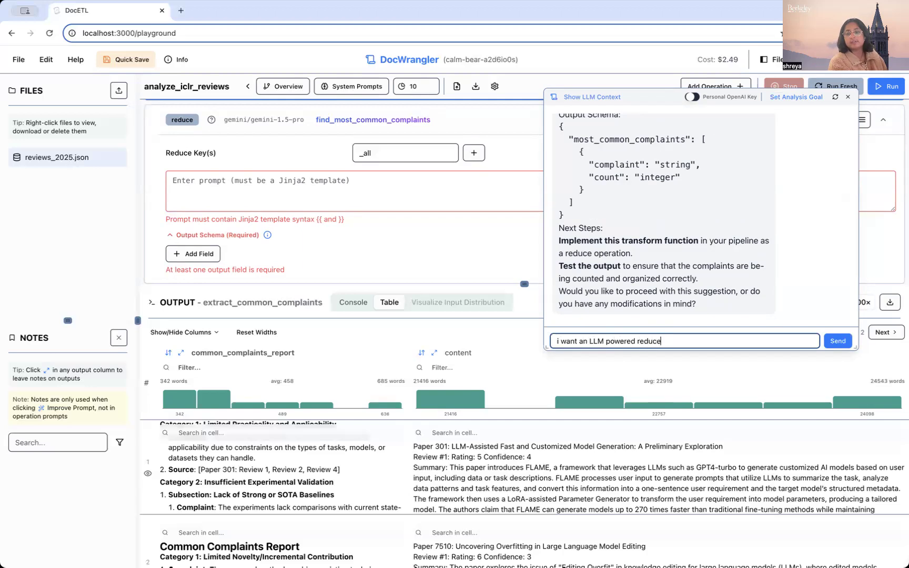
key("Return")
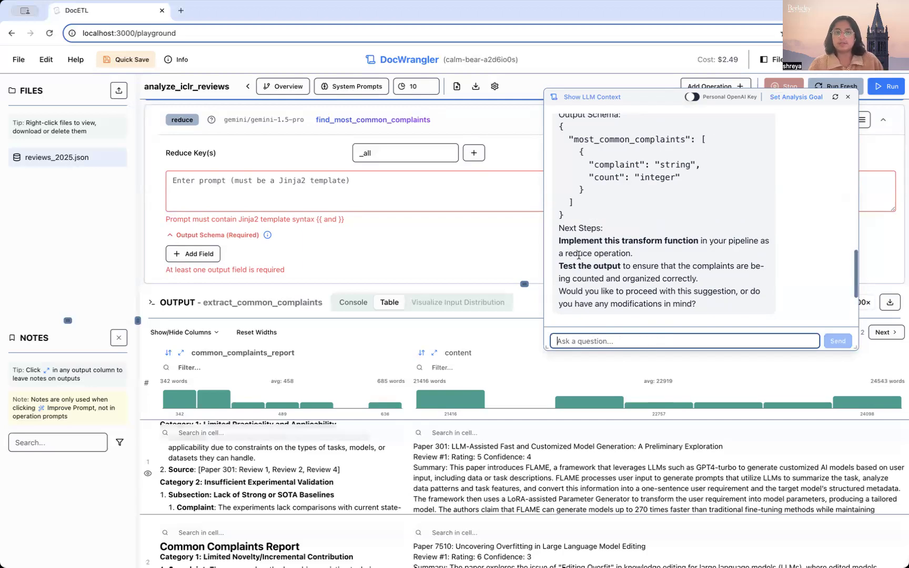
- Copy the assistant's suggested prompt, including the loop over doc.common_complaints_report, into the find_most_common_complaints prompt without the trailing blank line
scroll(579, 255, "down", 5)
scroll(579, 255, "up", 2)
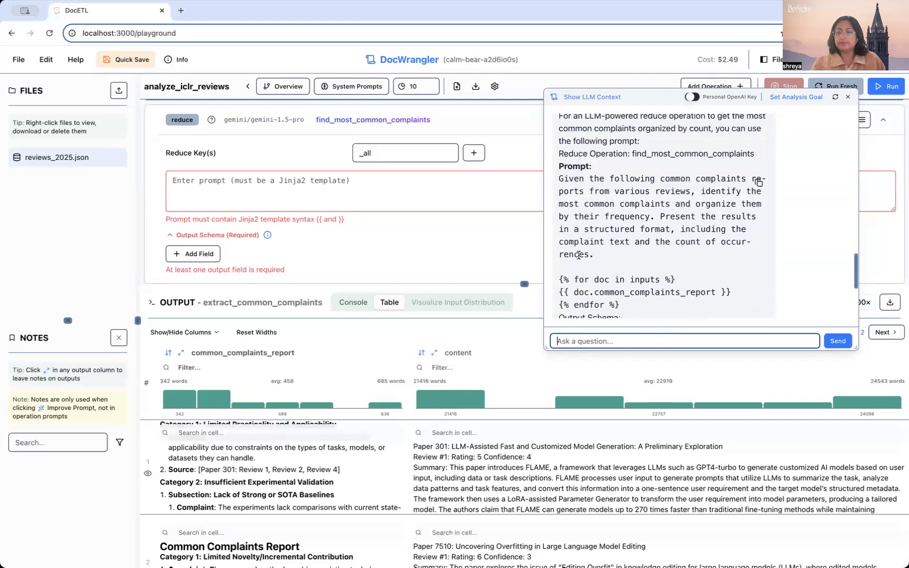
scroll(578, 254, "down", 3)
scroll(578, 257, "up", 2)
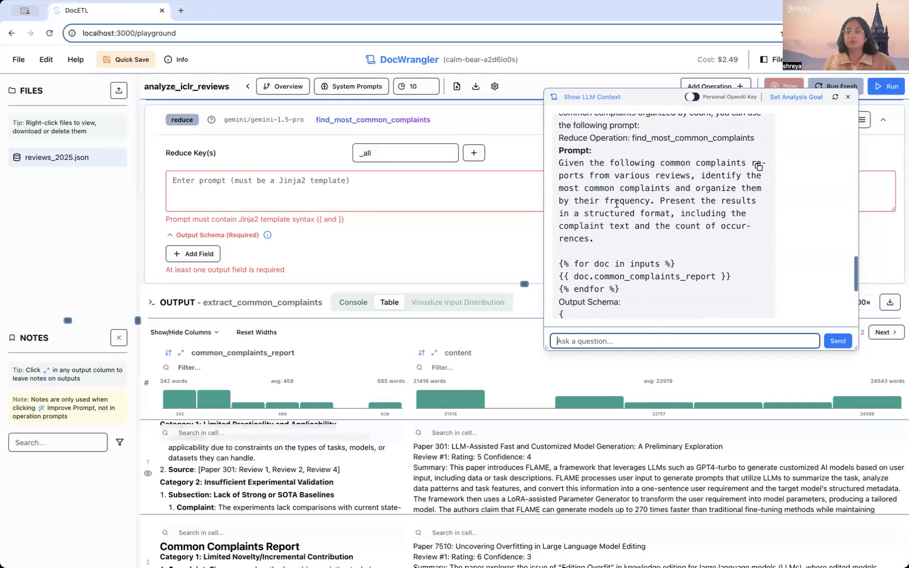
scroll(617, 203, "down", 1)
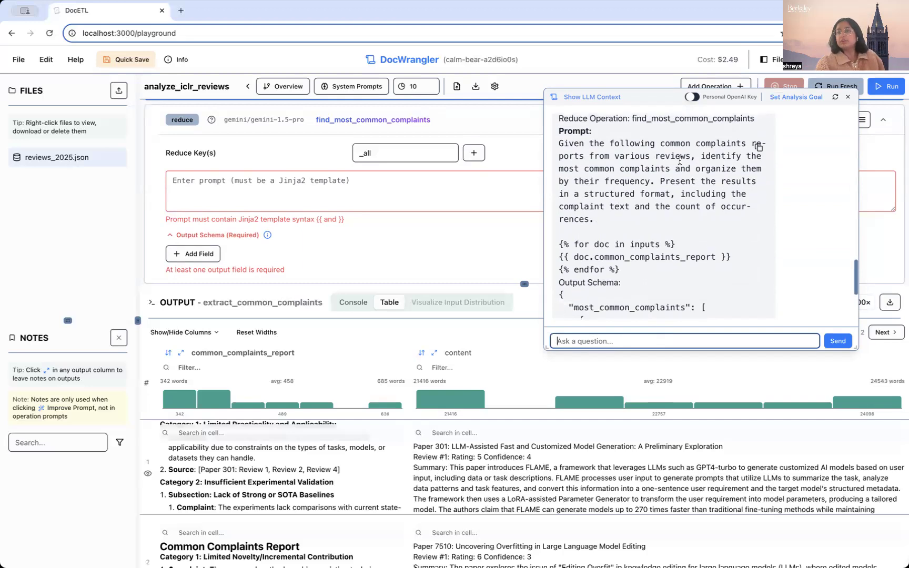
left_click(272, 187)
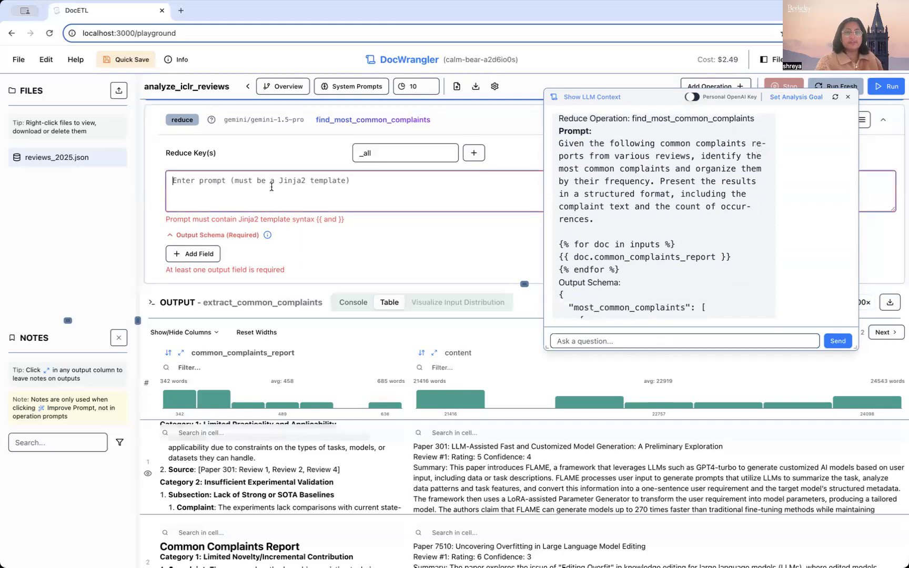
type("Given the following common complaints reports from various reviews, identify the most common complaints and organize them by their frequency. Present the results in a structured format, including the complaint text and the count of occurrences.  {% for doc in inputs %} {{ doc.common_complaints_report }} {% endfor %}")
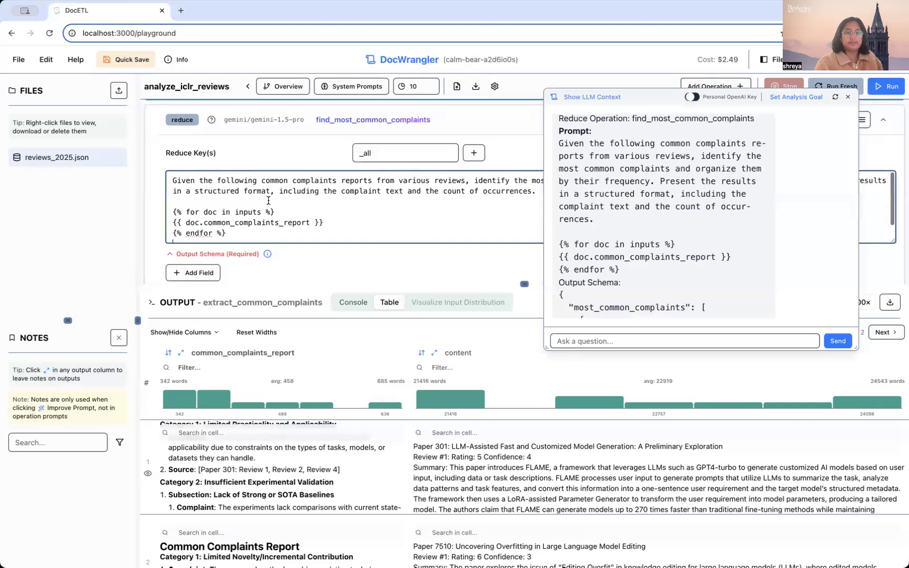
key("BackSpace")
- Review the reduce prompt and insert "sets of" before "reviews" in its opening sentence
scroll(252, 213, "down", 1)
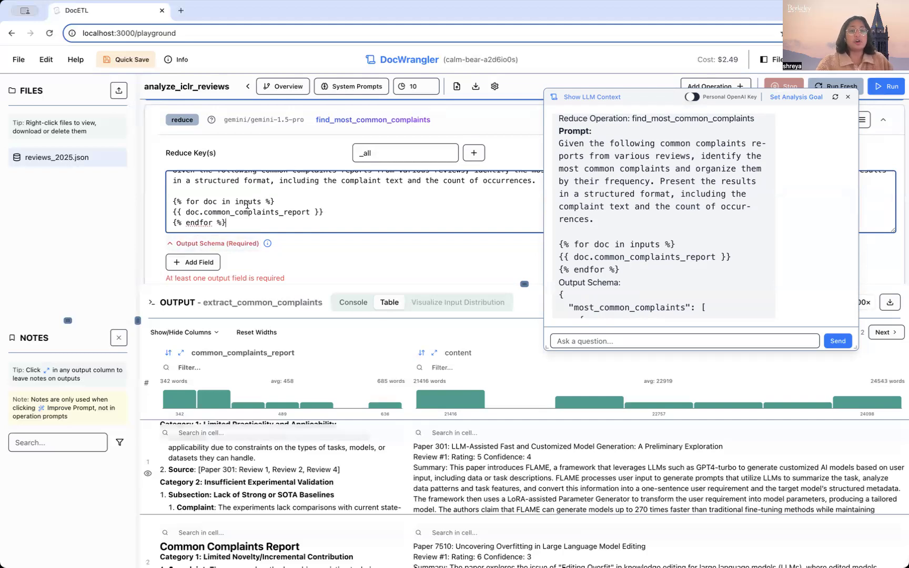
scroll(245, 214, "up", 1)
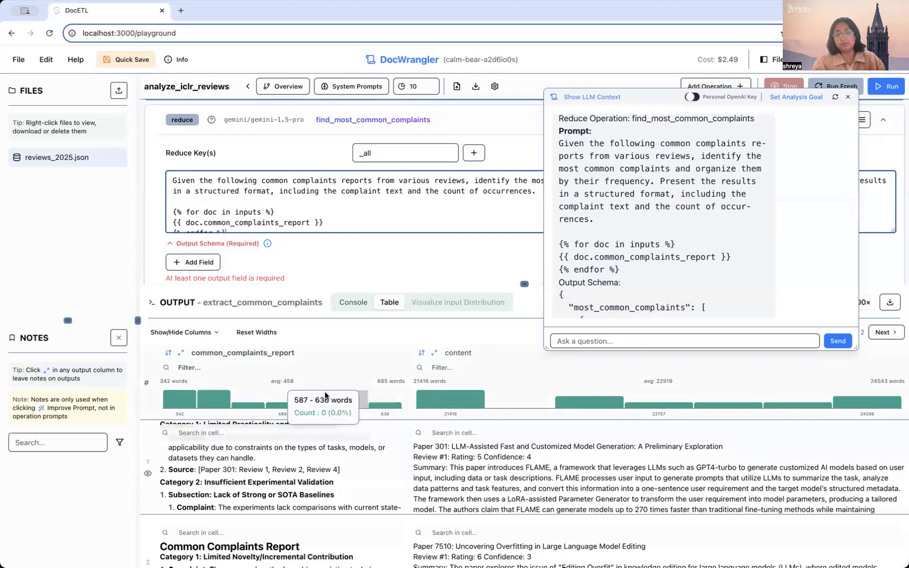
scroll(261, 191, "down", 1)
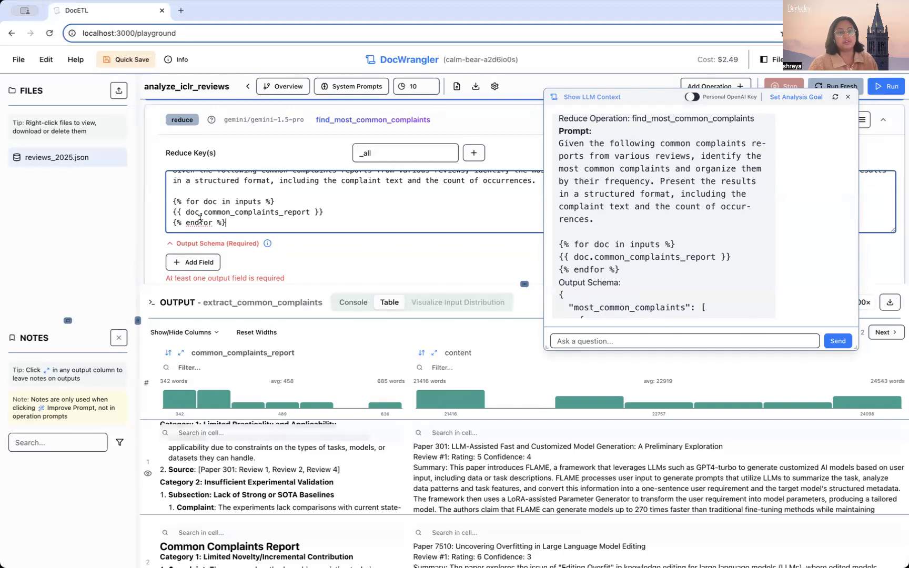
scroll(269, 228, "up", 1)
scroll(295, 203, "down", 1)
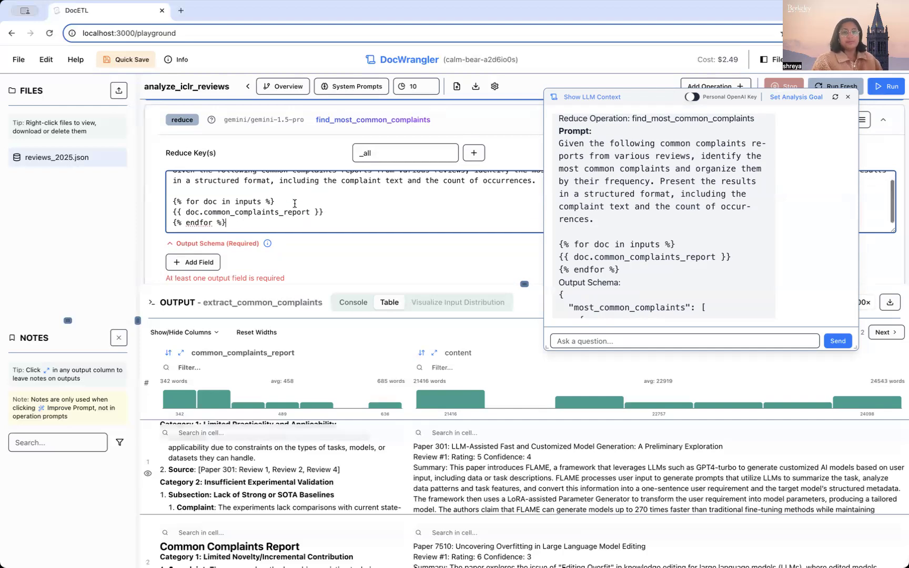
scroll(398, 176, "up", 1)
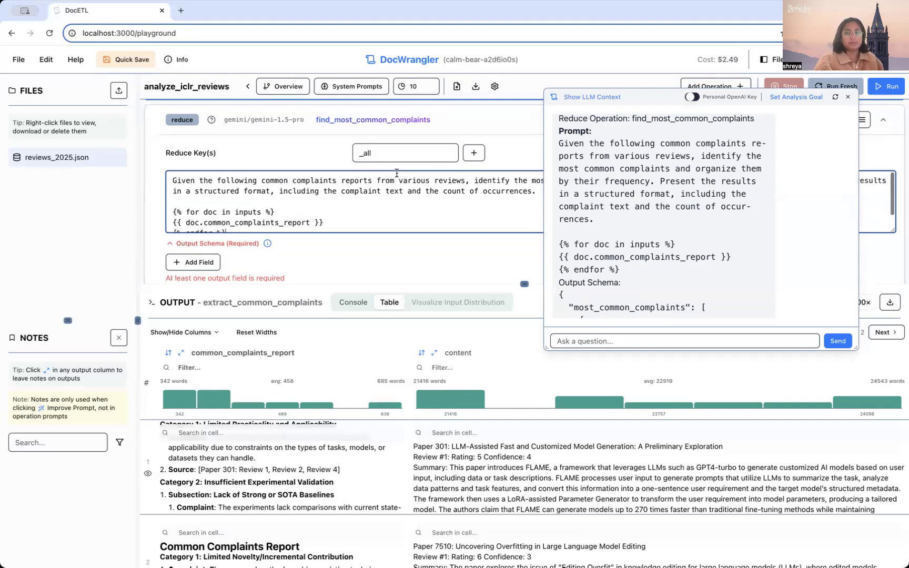
left_click(434, 180)
type("sets of")
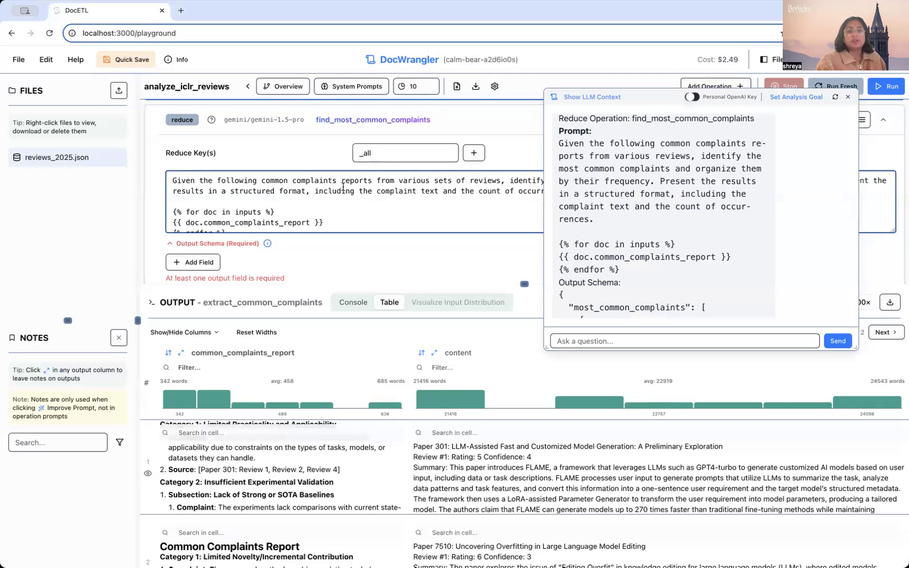
- Add a string output field named most_common_complaints_report to the find_most_common_complaints operation's output schema
left_click(193, 262)
scroll(368, 226, "down", 2)
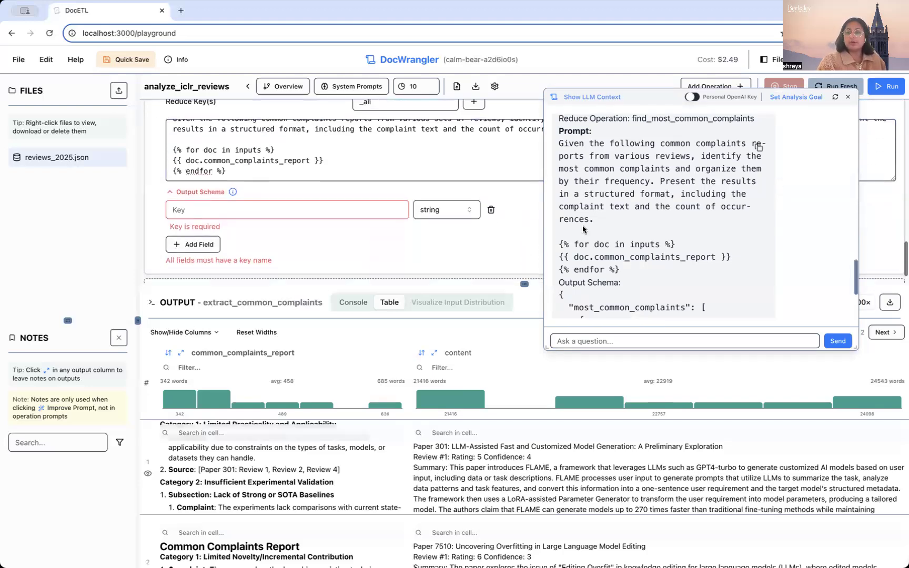
scroll(583, 229, "down", 4)
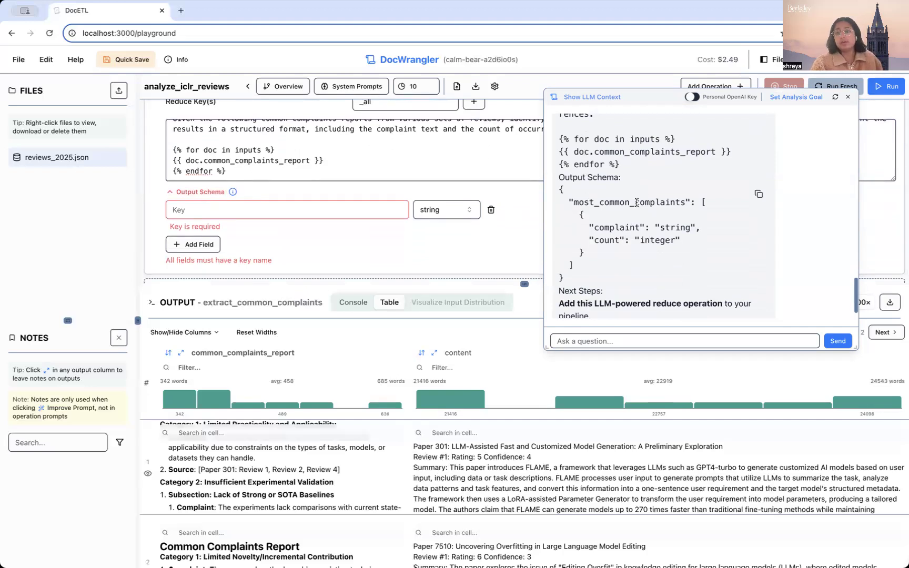
left_click(270, 210)
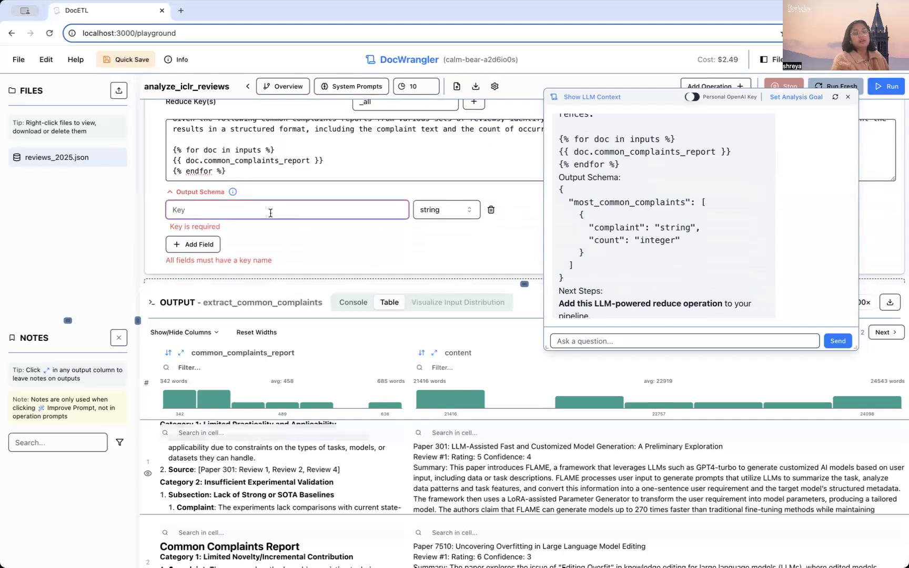
type("most_common_comploa")
key("BackSpace")
key("BackSpace")
type("aints_repont")
key("BackSpace")
key("BackSpace")
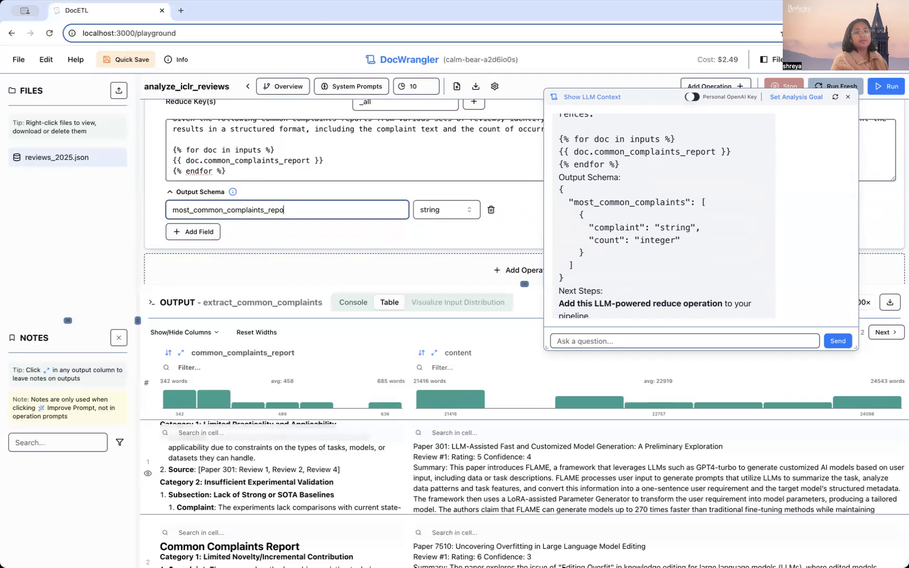
type("rt")
- Append the line "Format your response as markdown." after the loop in the reduce prompt, separated by a blank line
left_click(270, 179)
key("Return")
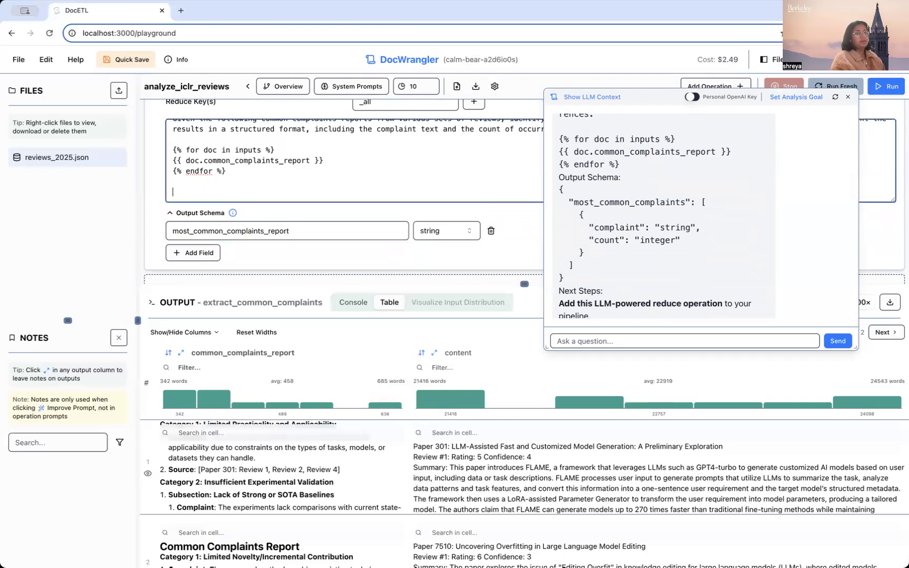
type("Format yo")
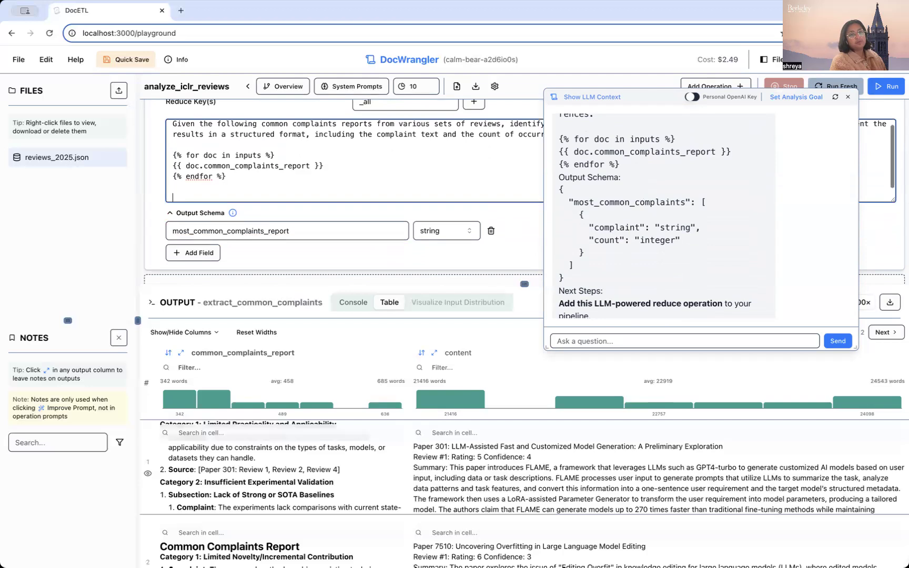
type("ur res")
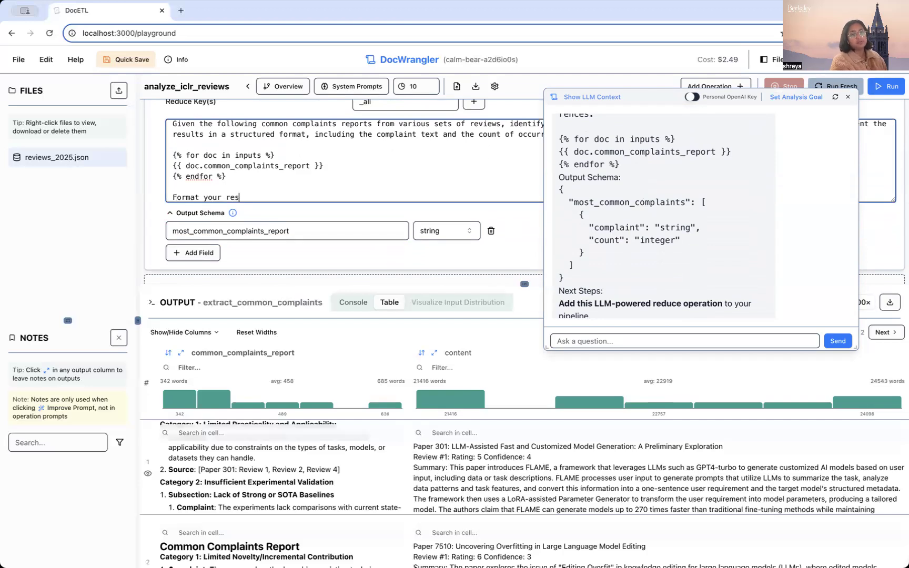
type("ponse as markdown.")
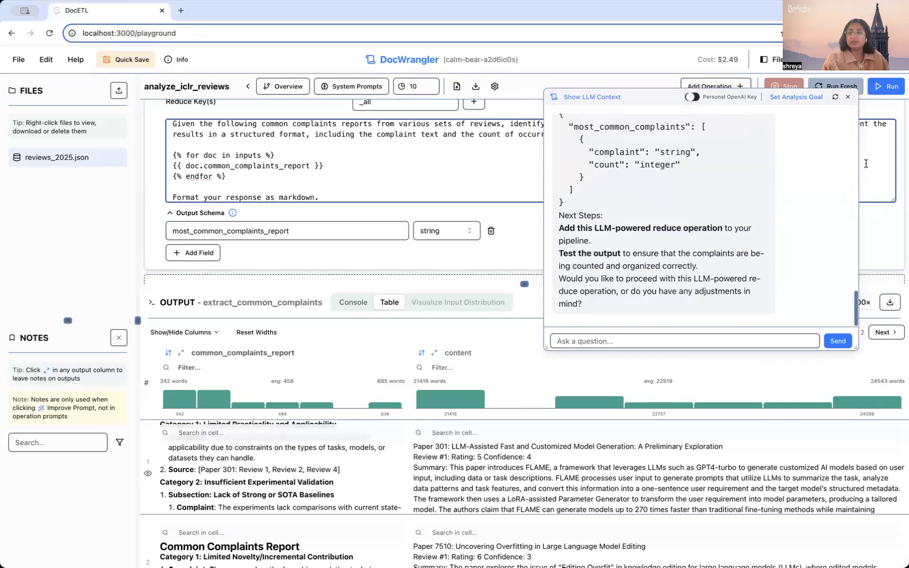
- Close the chat assistant, check the completed reduce operation and run the pipeline
left_click(848, 100)
scroll(518, 131, "down", 3)
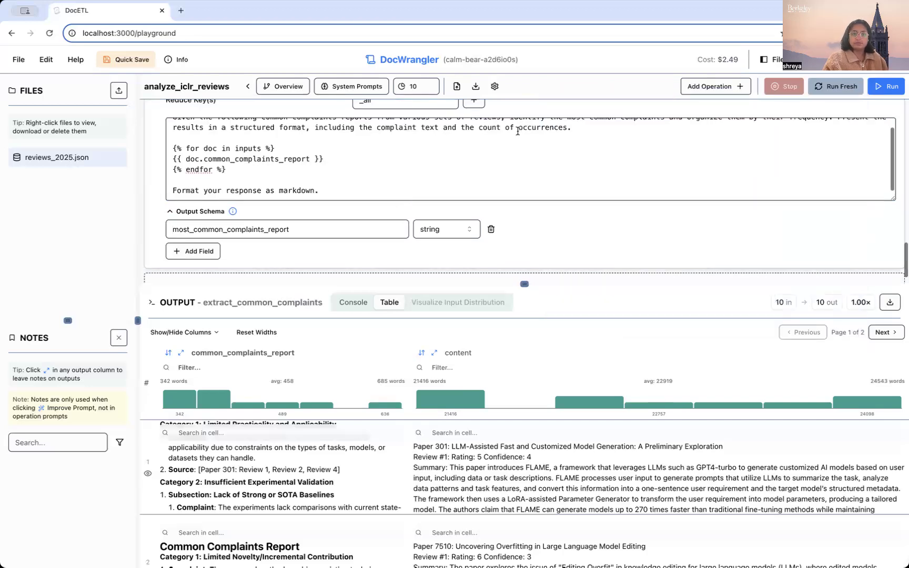
scroll(518, 131, "up", 2)
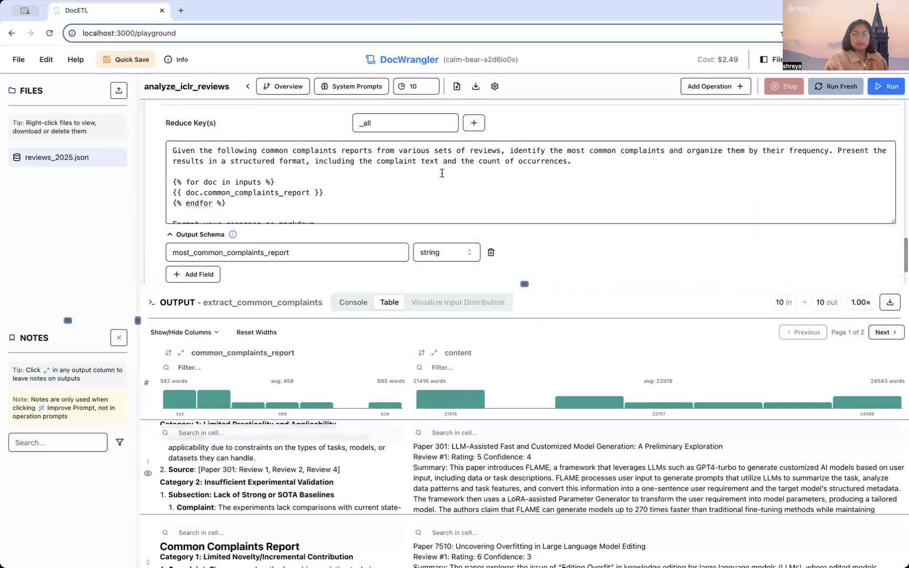
scroll(446, 168, "up", 1)
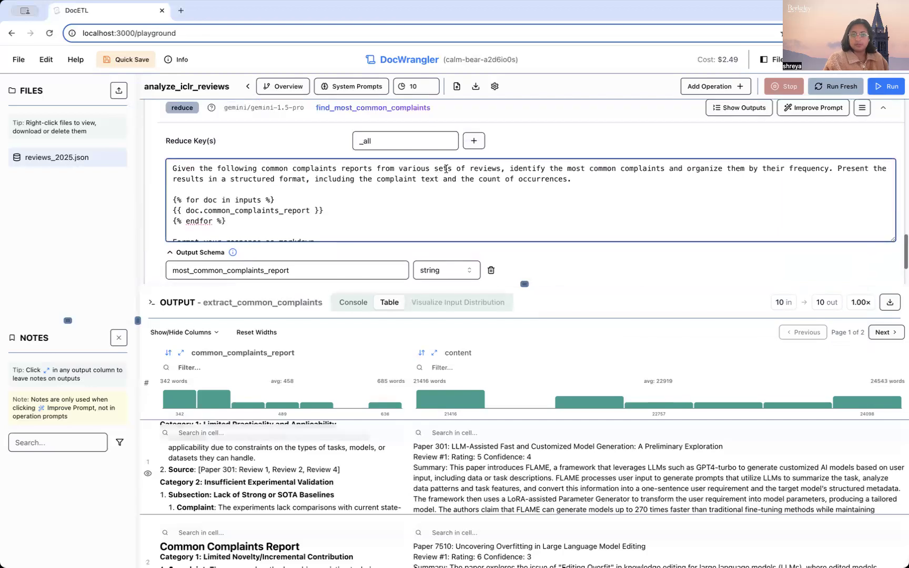
left_click(887, 86)
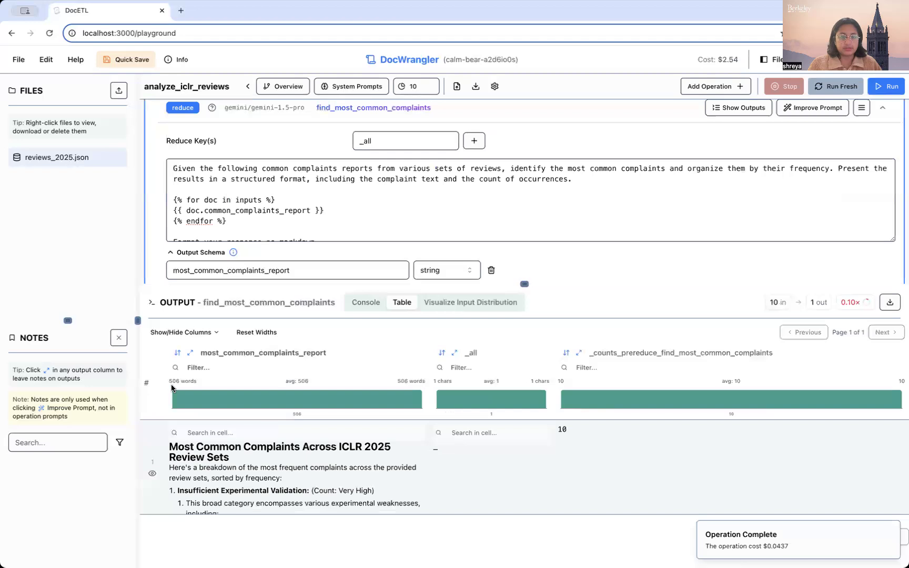
- Open the expanded view of the most_common_complaints_report output, read through its complaint categories and counts, and close it
left_click(192, 355)
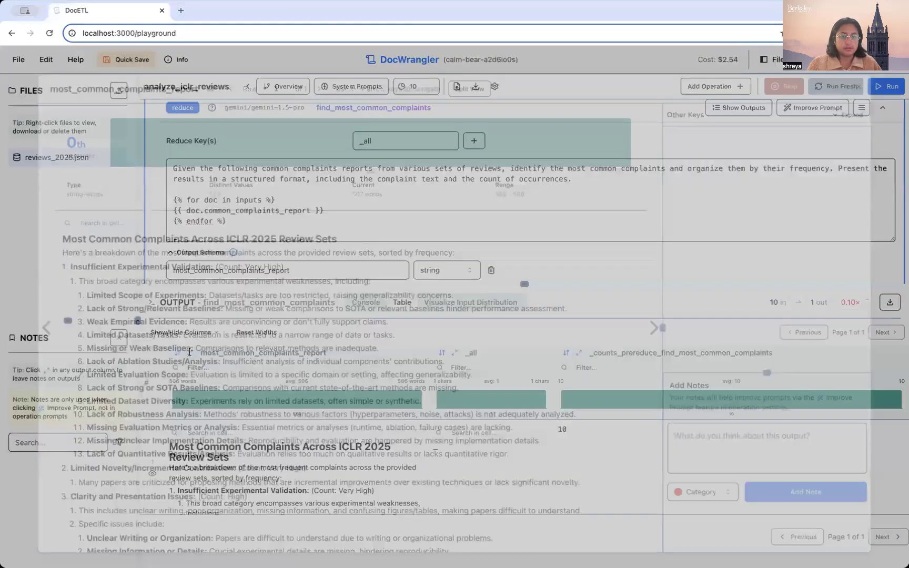
scroll(193, 349, "up", 1)
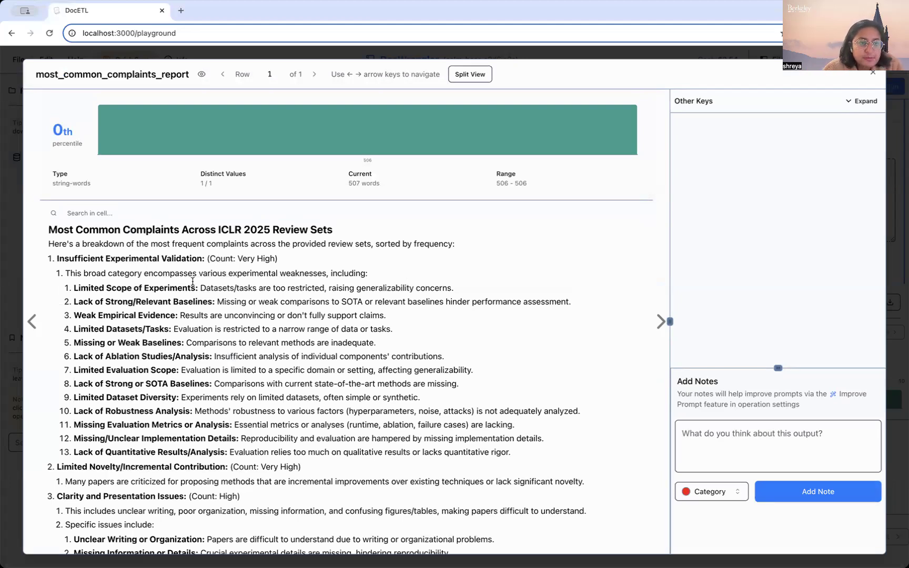
scroll(193, 281, "down", 3)
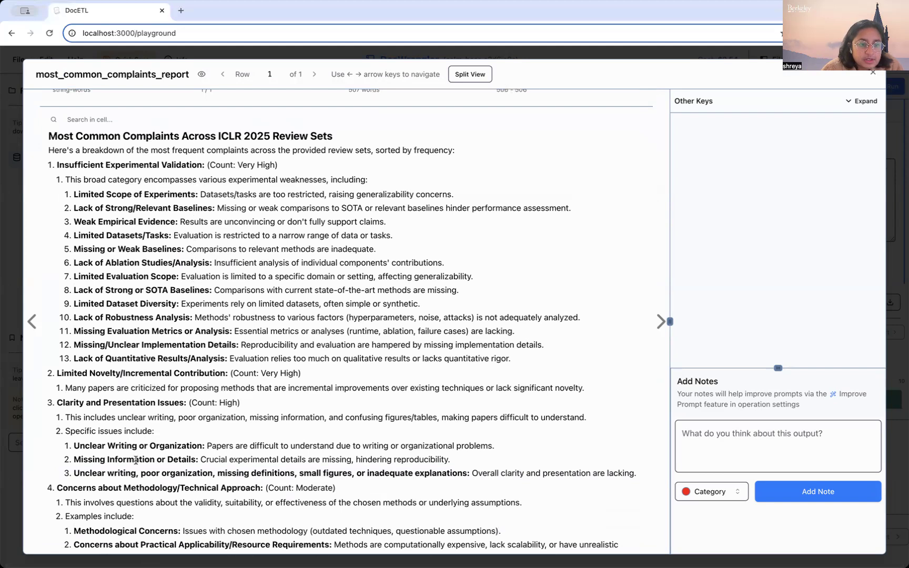
left_click_drag(64, 374, 180, 406)
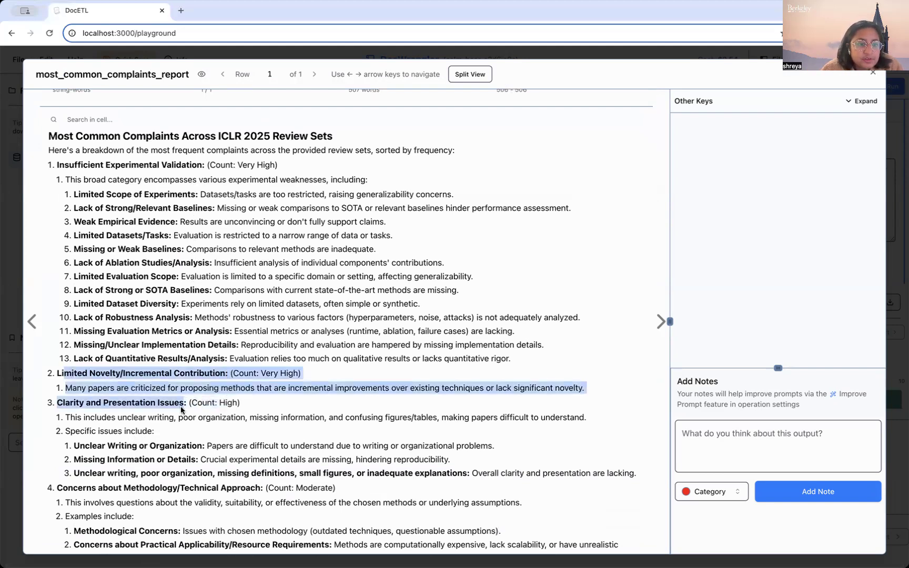
left_click(171, 409)
scroll(172, 404, "down", 5)
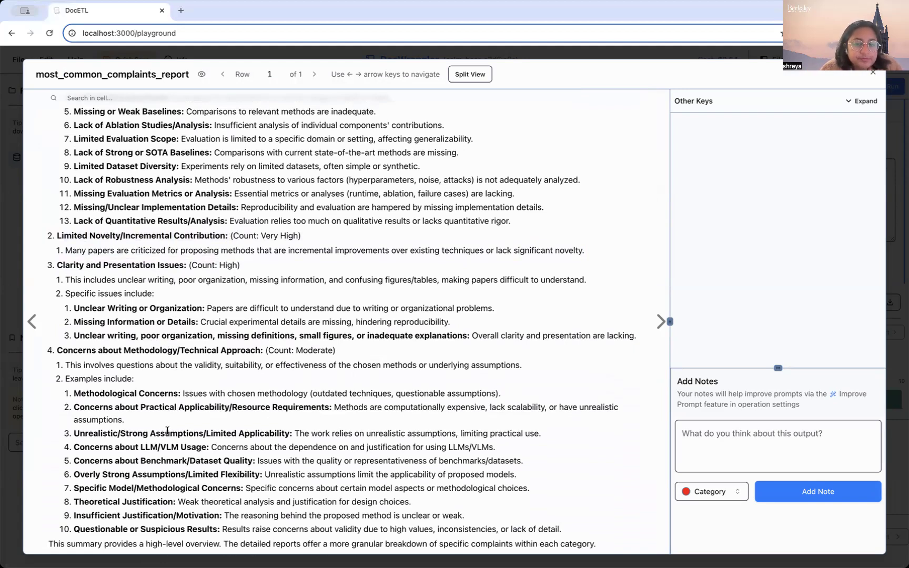
scroll(170, 391, "up", 4)
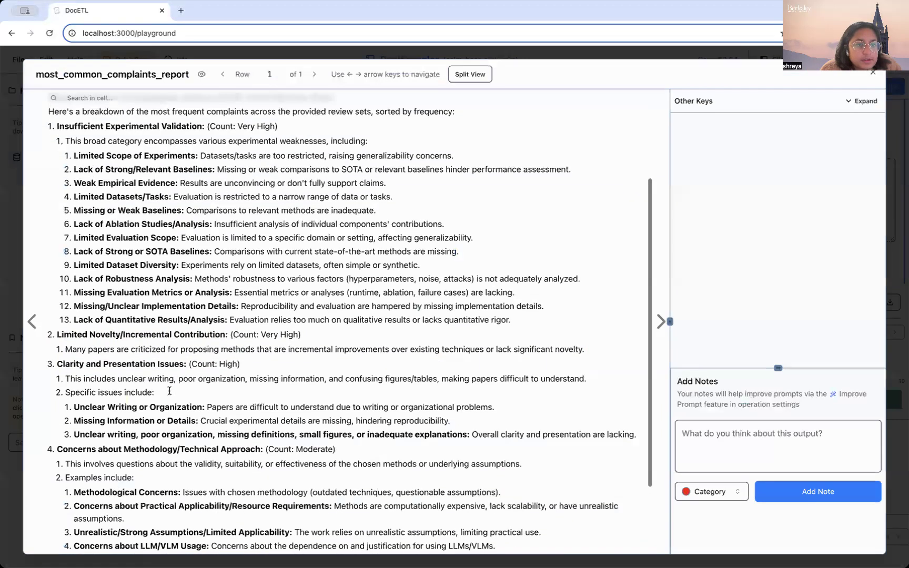
scroll(169, 391, "up", 5)
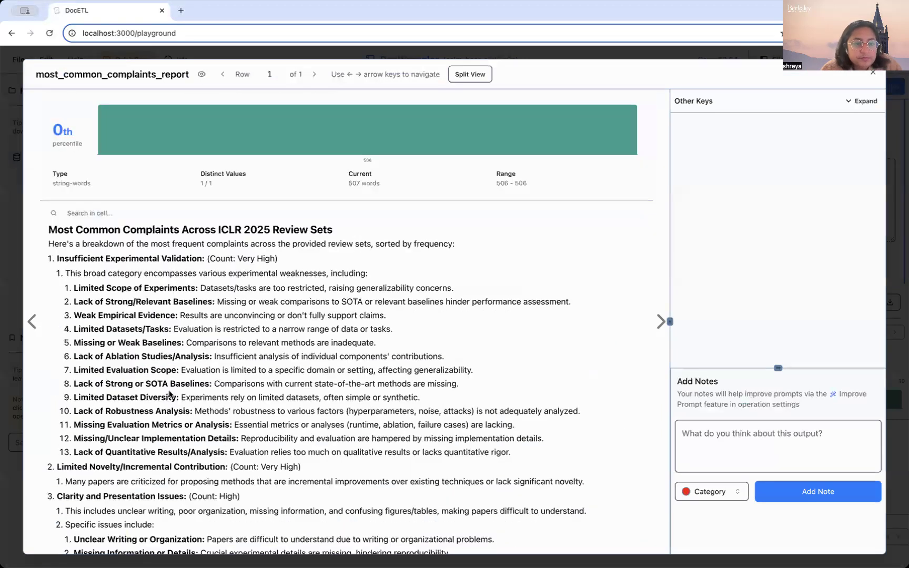
scroll(170, 394, "down", 1)
scroll(194, 423, "up", 1)
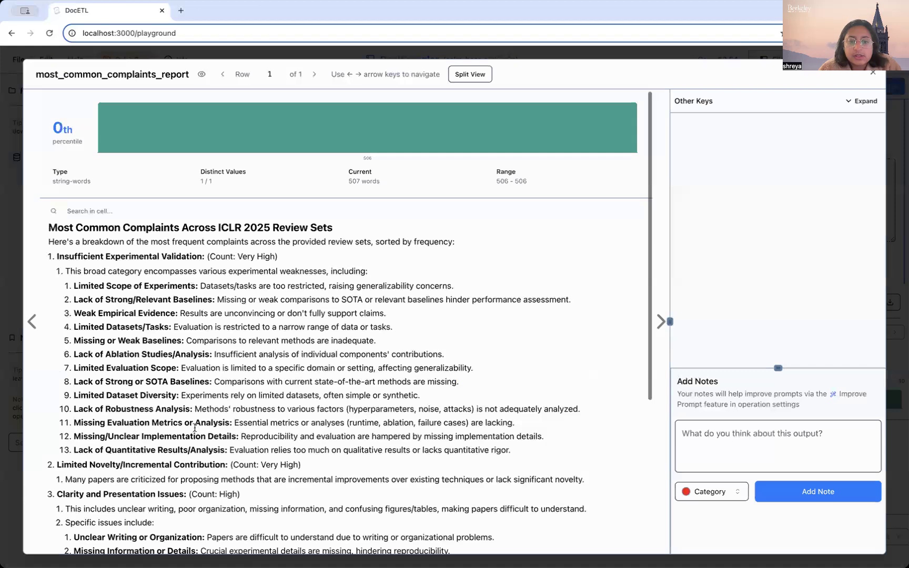
left_click(871, 75)
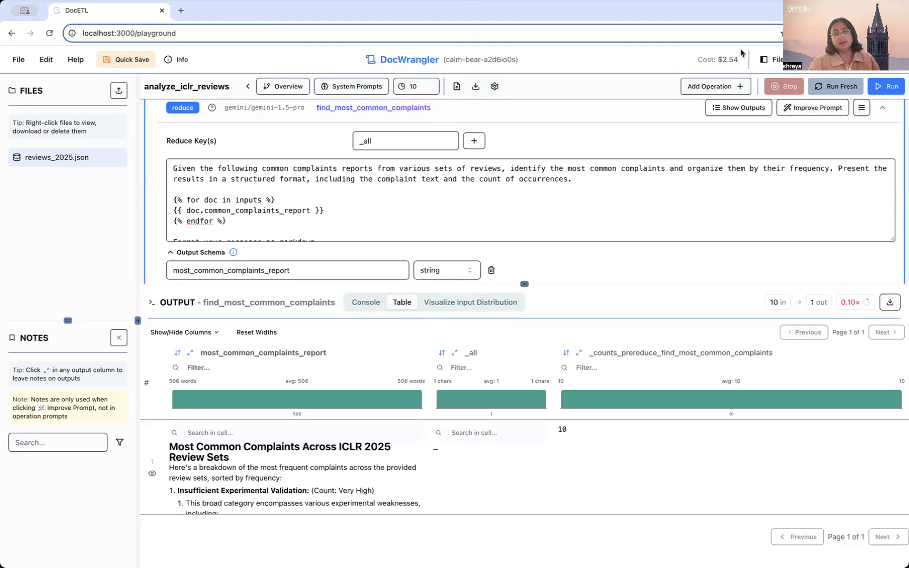
scroll(516, 198, "up", 10)
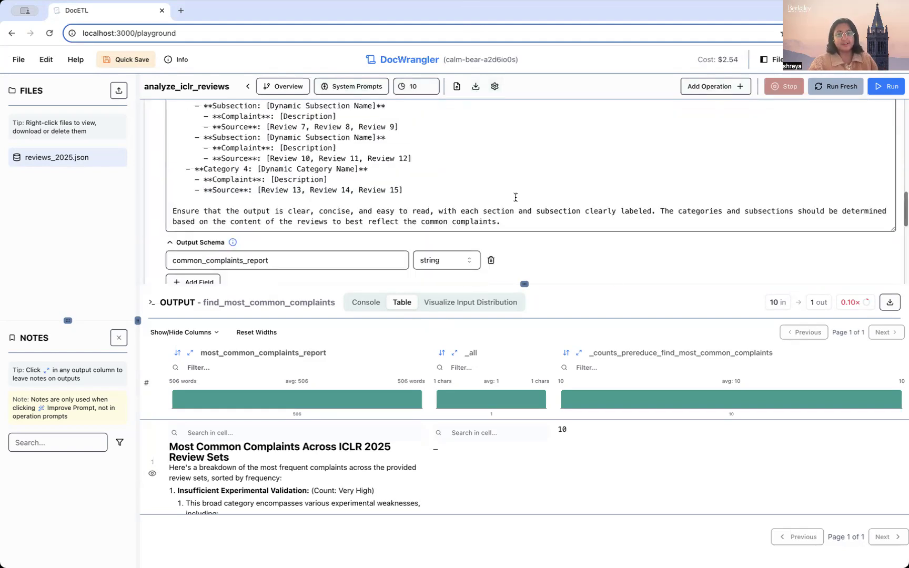
scroll(515, 198, "down", 6)
scroll(516, 197, "down", 3)
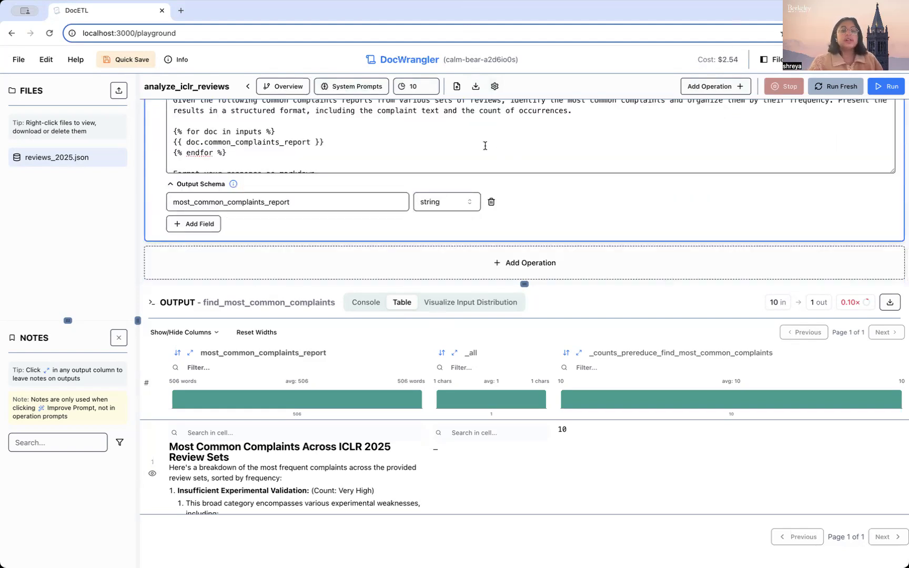
scroll(485, 146, "up", 2)
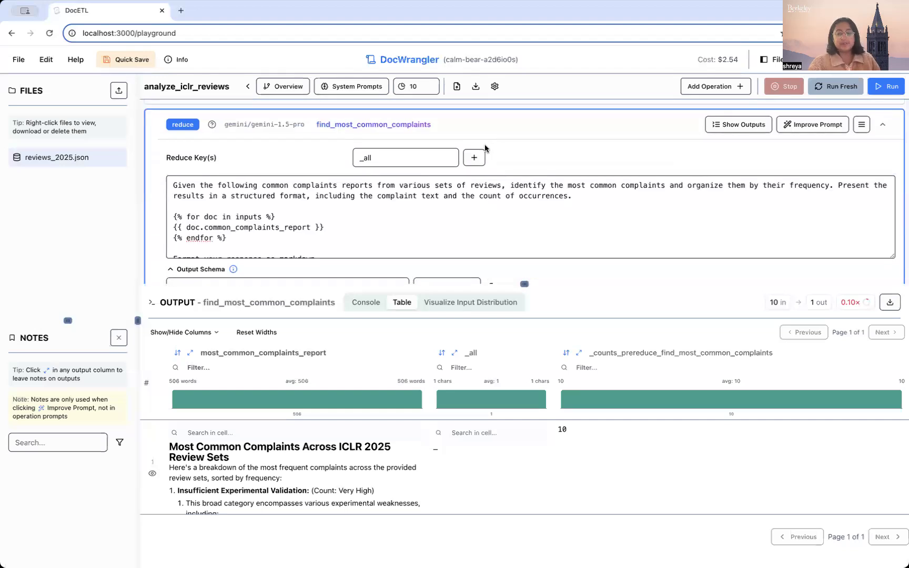